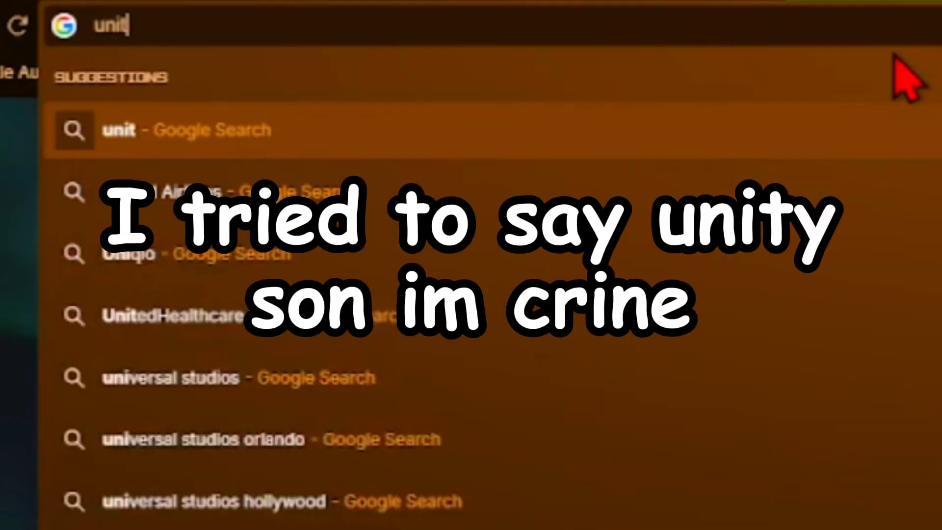
- Search the web for Unity, open its official site and download Unity, accepting the updated legal terms
{"action": "key", "text": "Return"}
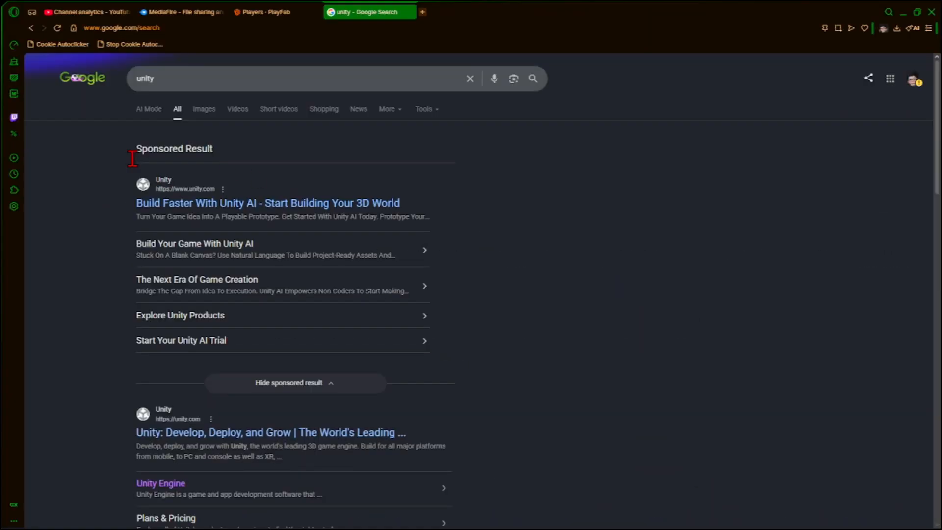
{"action": "left_click", "coordinate": [254, 438]}
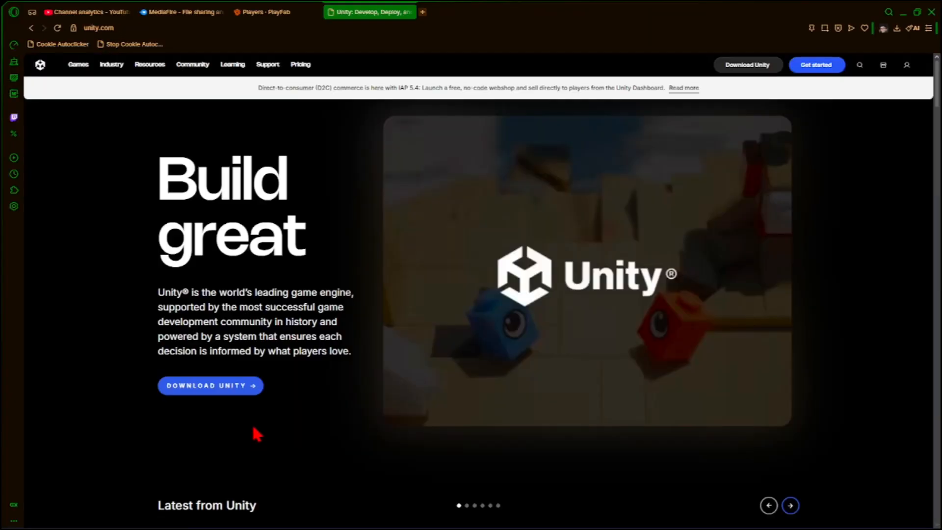
{"action": "left_click", "coordinate": [254, 385]}
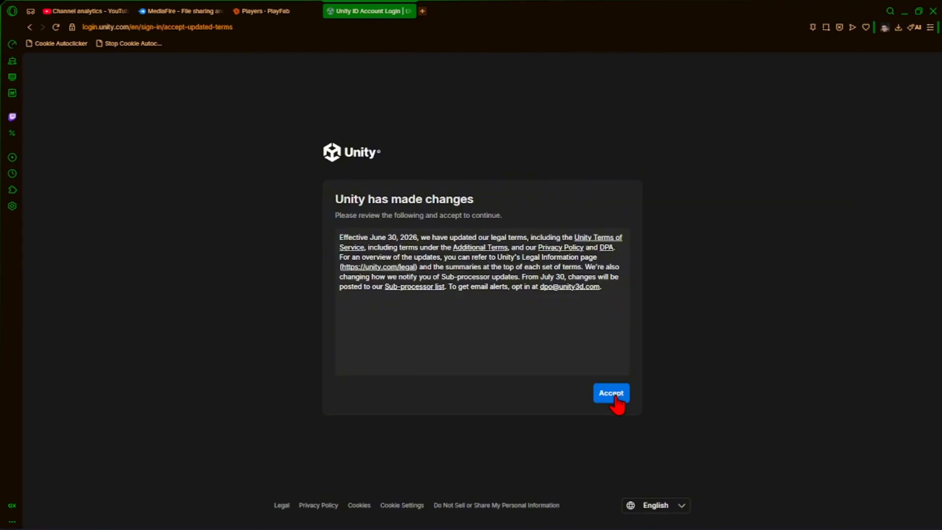
{"action": "left_click", "coordinate": [620, 395]}
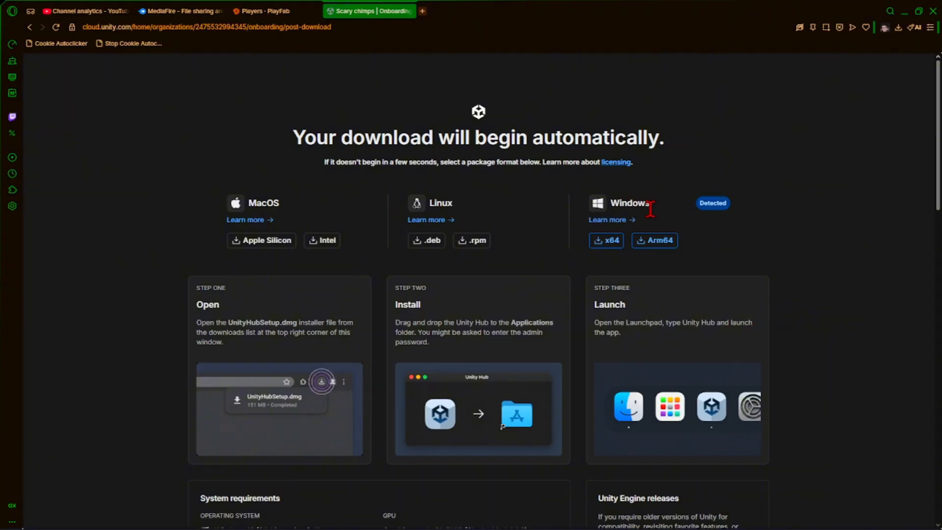
{"action": "scroll", "coordinate": [609, 231], "scroll_direction": "down", "scroll_amount": 1}
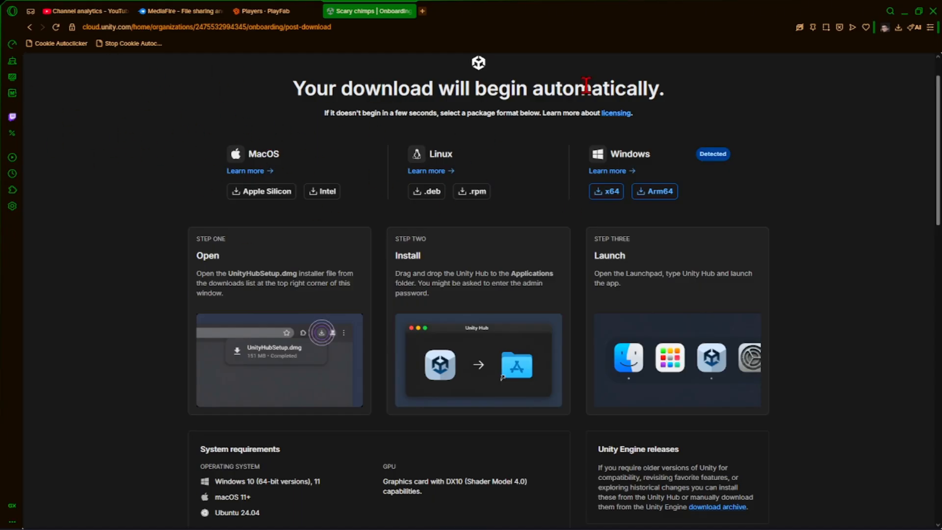
- Switch from the browser to Unity Hub and open the list of installed editors
{"action": "left_click", "coordinate": [904, 11]}
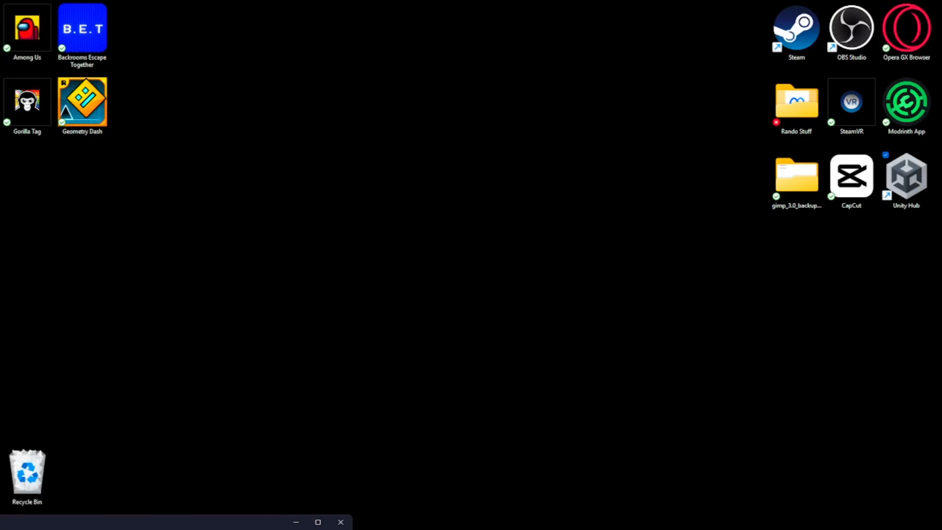
{"action": "left_click", "coordinate": [539, 519]}
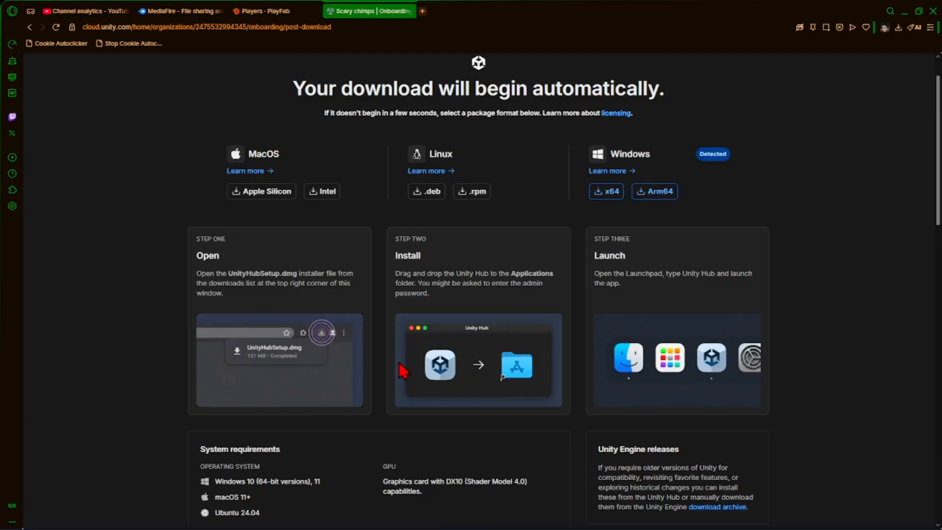
{"action": "left_click", "coordinate": [904, 11]}
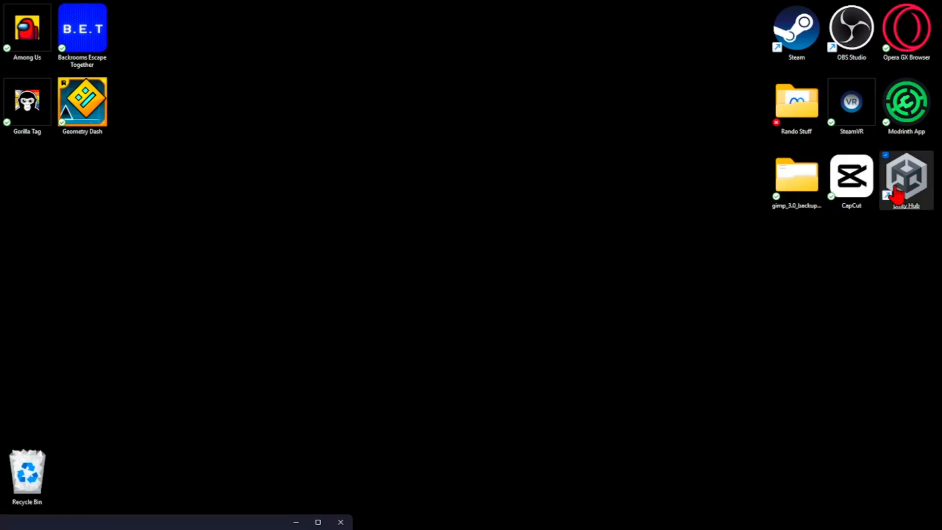
{"action": "left_click", "coordinate": [653, 519]}
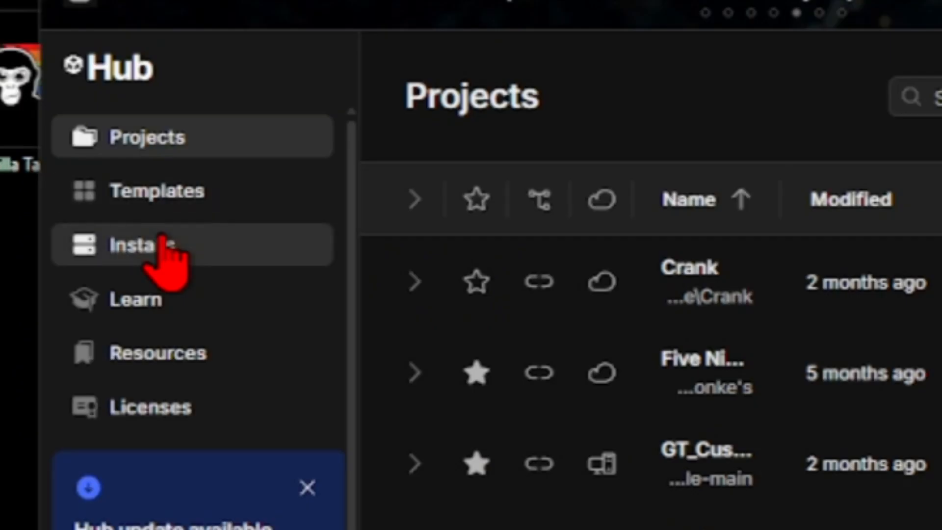
{"action": "left_click", "coordinate": [79, 162]}
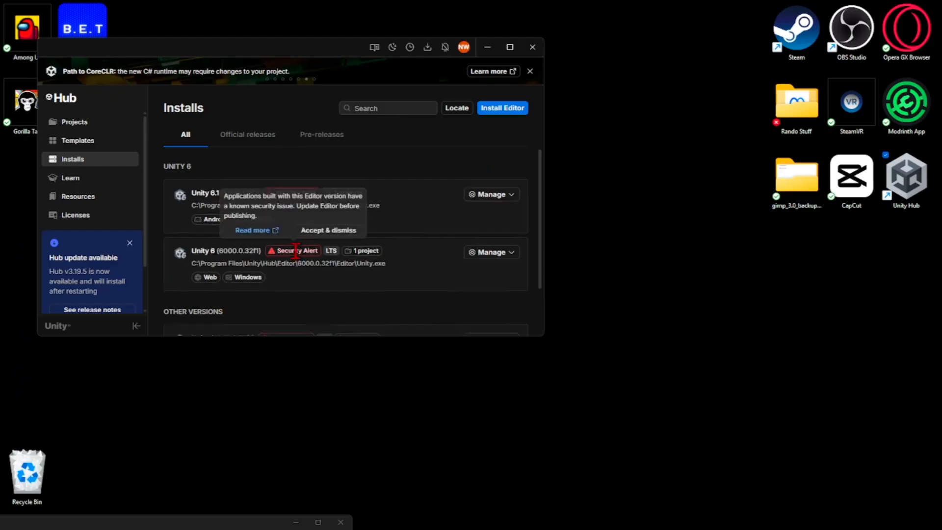
- Examine the installed Unity 2022.3.55f1 editor and its version number among the other versions
{"action": "scroll", "coordinate": [301, 260], "scroll_direction": "down", "scroll_amount": 2}
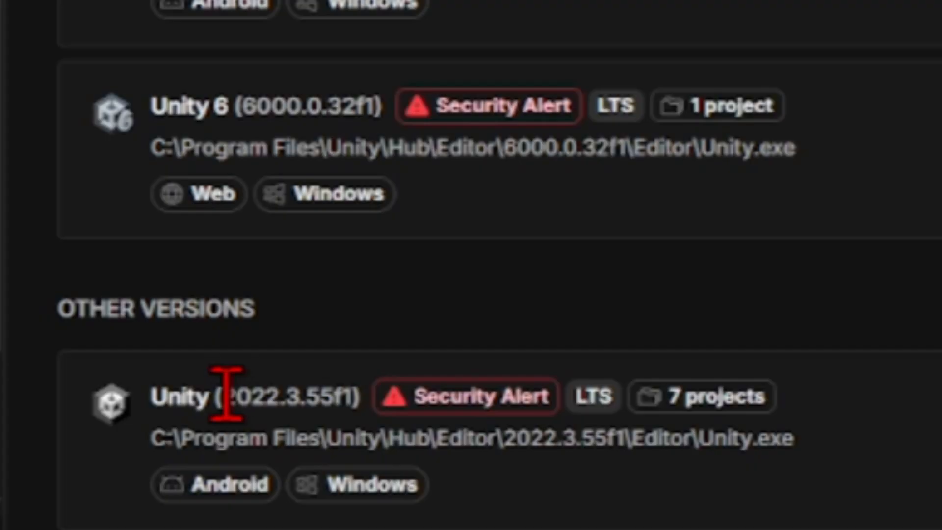
{"action": "left_click_drag", "start_coordinate": [214, 279], "coordinate": [242, 280]}
{"action": "left_click_drag", "start_coordinate": [318, 395], "coordinate": [364, 393]}
{"action": "left_click", "coordinate": [291, 383]}
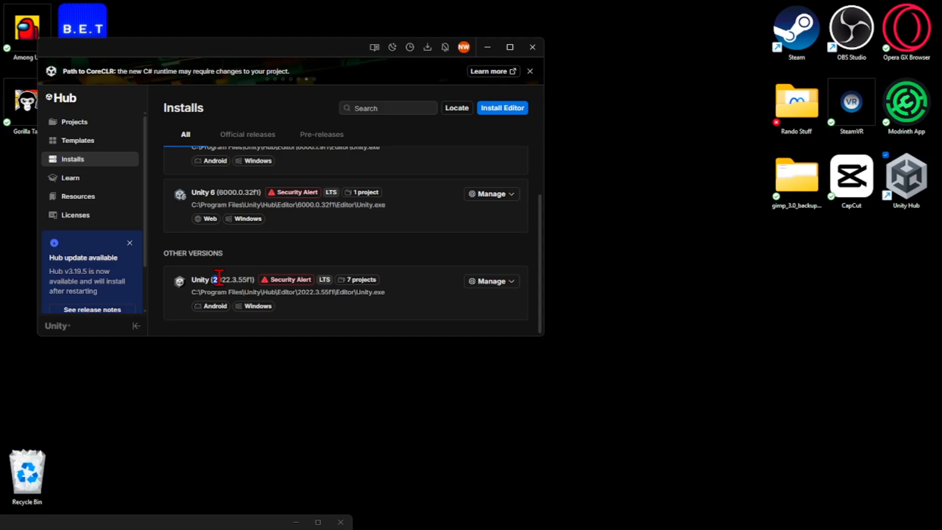
{"action": "left_click_drag", "start_coordinate": [218, 278], "coordinate": [250, 278]}
{"action": "left_click", "coordinate": [243, 278]}
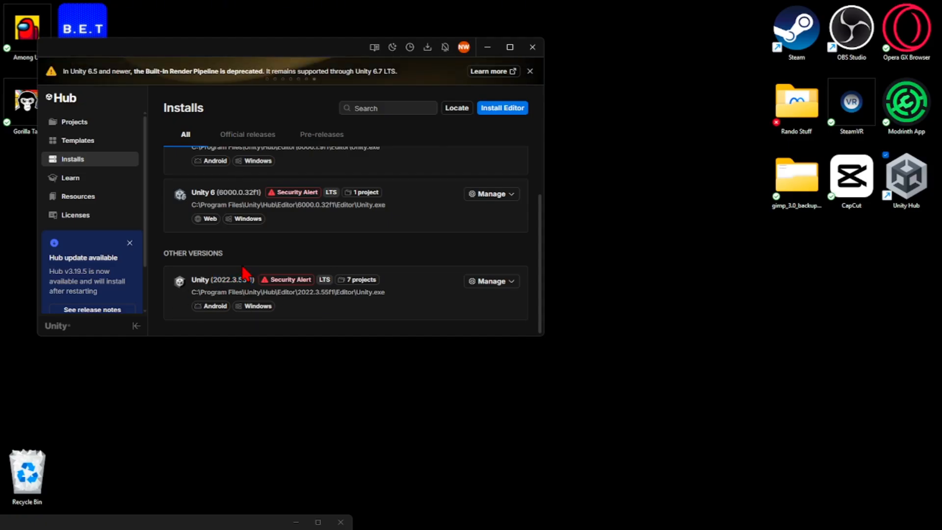
{"action": "scroll", "coordinate": [227, 275], "scroll_direction": "up", "scroll_amount": 2}
{"action": "scroll", "coordinate": [189, 206], "scroll_direction": "down", "scroll_amount": 2}
{"action": "scroll", "coordinate": [255, 264], "scroll_direction": "up", "scroll_amount": 2}
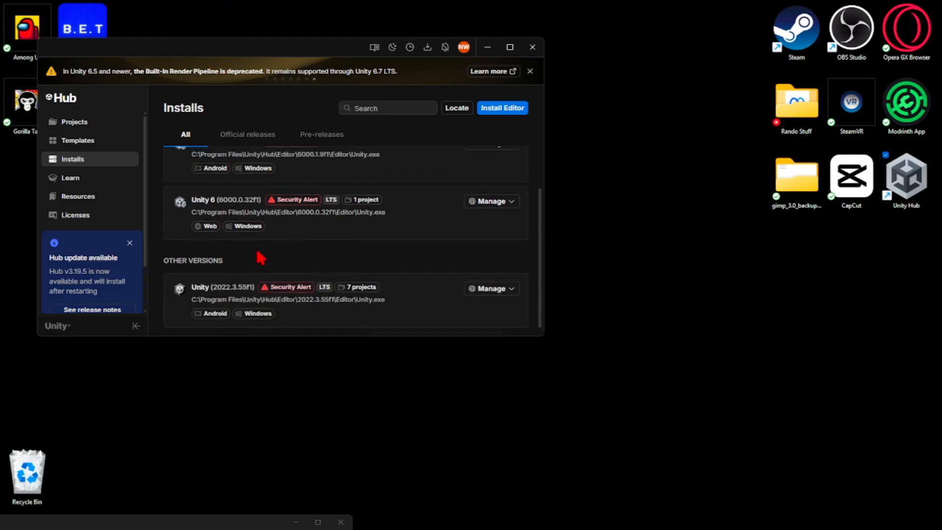
{"action": "scroll", "coordinate": [252, 231], "scroll_direction": "down", "scroll_amount": 2}
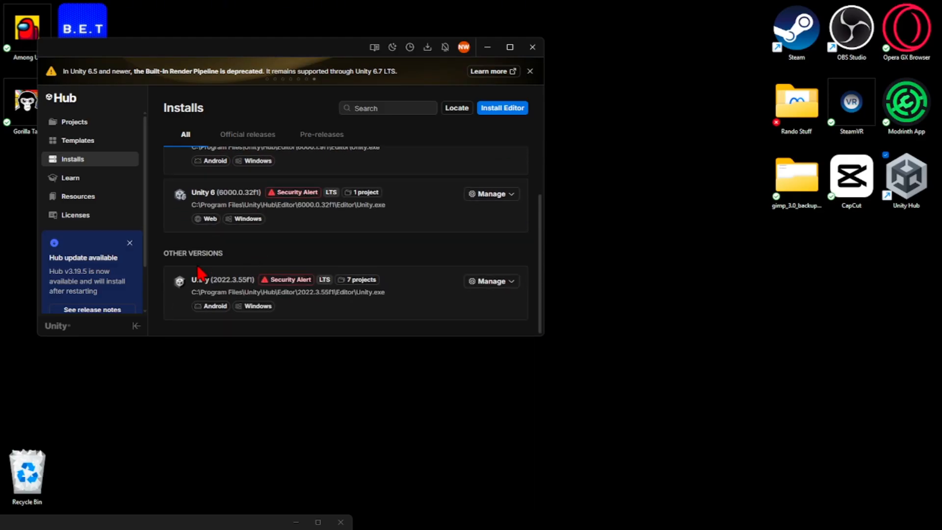
{"action": "left_click_drag", "start_coordinate": [214, 278], "coordinate": [248, 280]}
{"action": "left_click", "coordinate": [224, 273]}
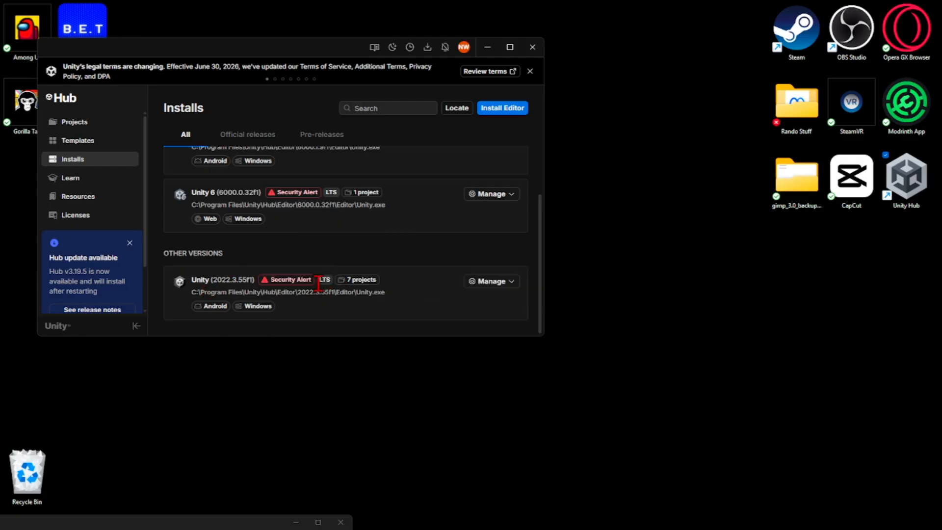
- Start a new project from the projects list, using editor version 2022.3.55f1
{"action": "scroll", "coordinate": [245, 236], "scroll_direction": "up", "scroll_amount": 3}
{"action": "left_click", "coordinate": [91, 123]}
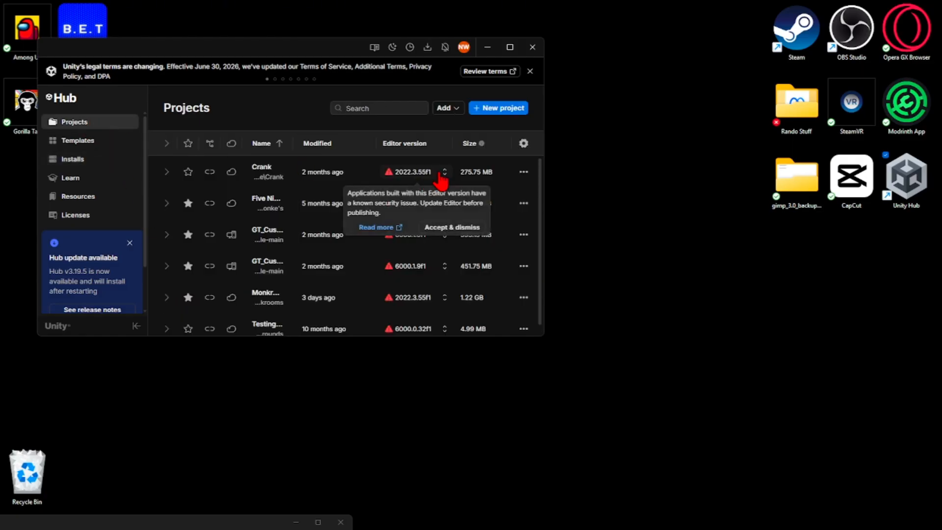
{"action": "left_click", "coordinate": [482, 117]}
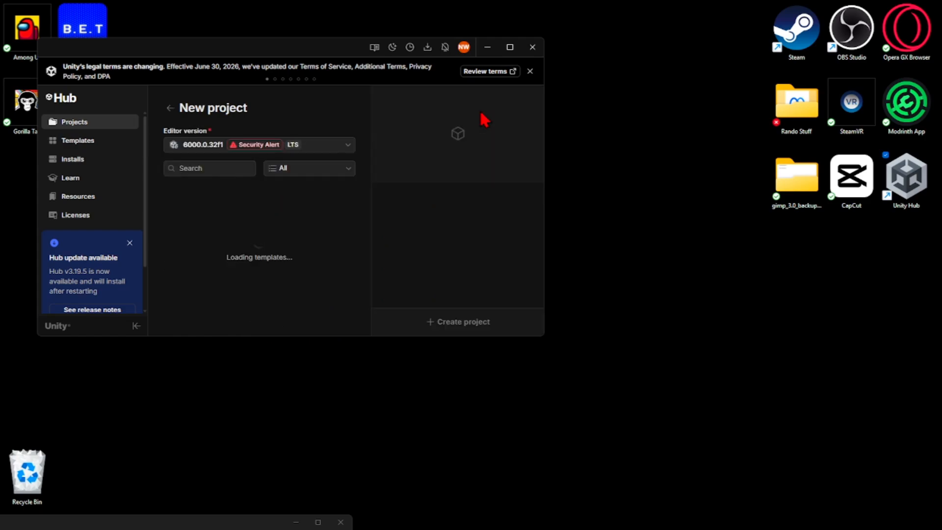
{"action": "left_click", "coordinate": [208, 148]}
{"action": "left_click", "coordinate": [210, 218]}
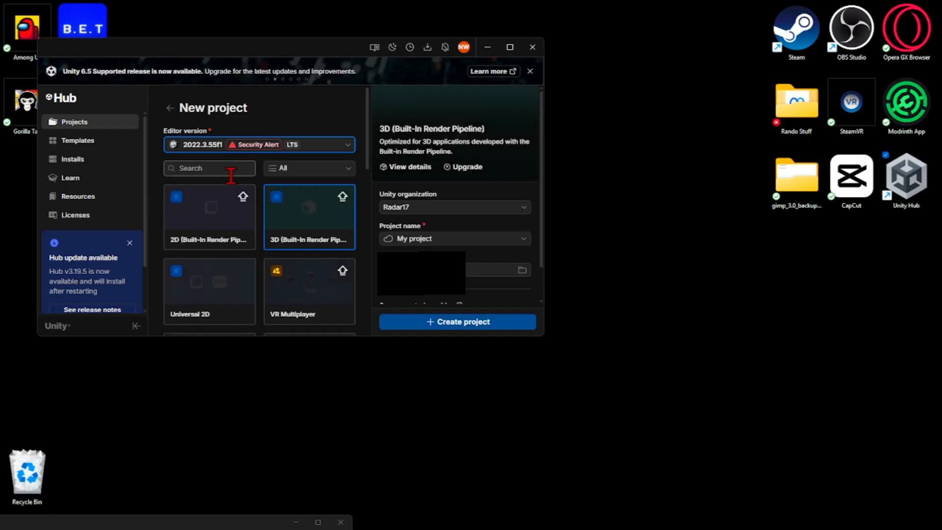
- Look over the project templates, keep 3D (Built-In Render Pipeline) and select the Unity organization
{"action": "scroll", "coordinate": [326, 236], "scroll_direction": "down", "scroll_amount": 2}
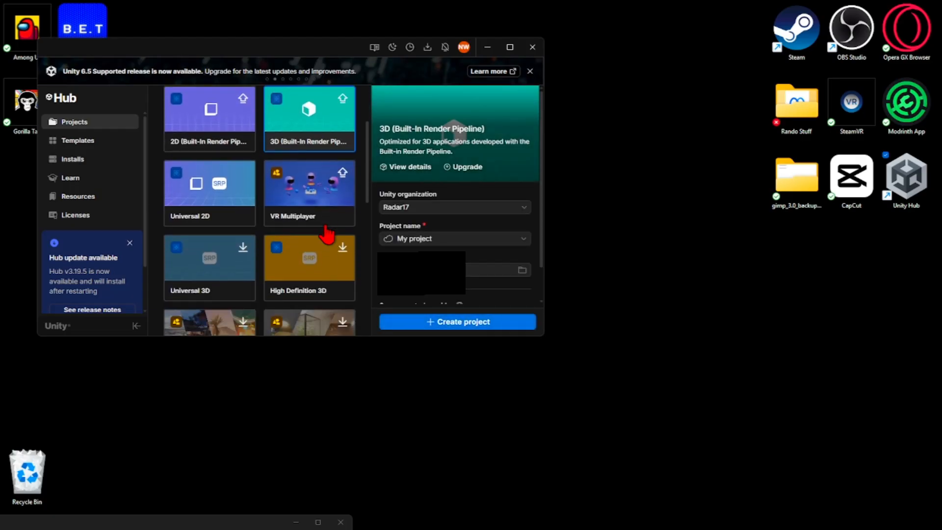
{"action": "scroll", "coordinate": [294, 237], "scroll_direction": "down", "scroll_amount": 1}
{"action": "scroll", "coordinate": [275, 221], "scroll_direction": "up", "scroll_amount": 3}
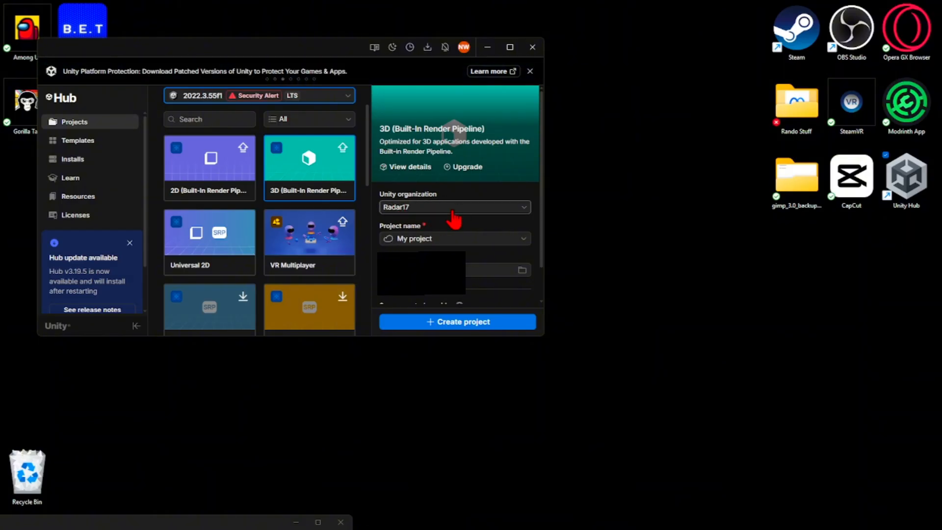
{"action": "left_click", "coordinate": [433, 209]}
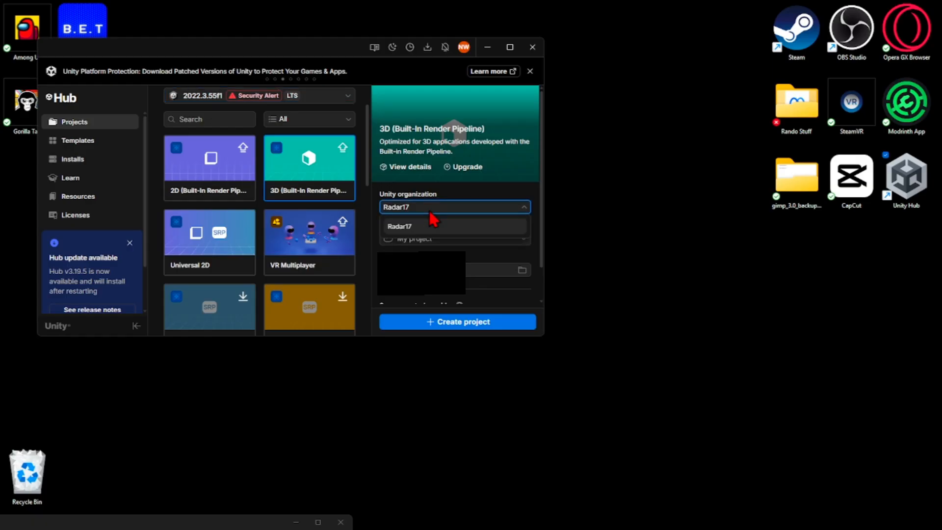
{"action": "left_click", "coordinate": [435, 222]}
- Name the project Tutorial Project as a new local project and create it
{"action": "left_click", "coordinate": [442, 239]}
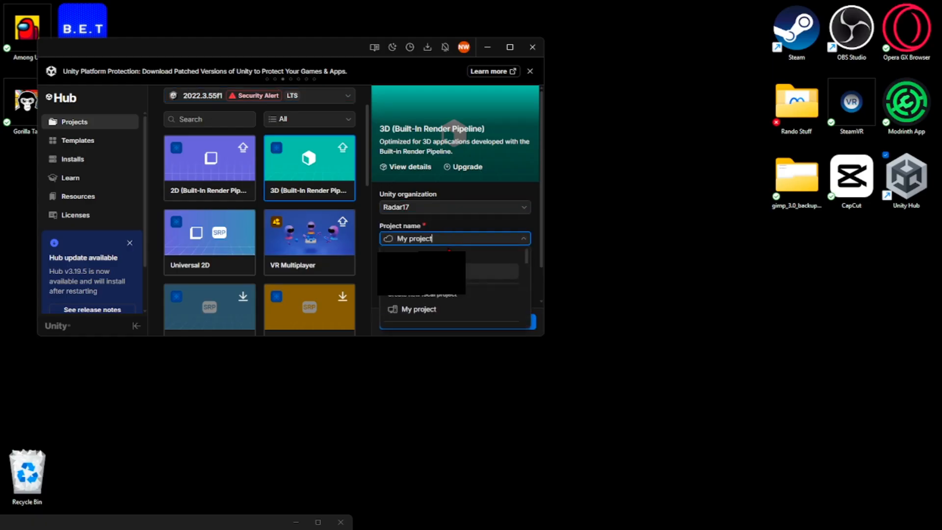
{"action": "key", "text": "BackSpace"}
{"action": "key", "text": "BackSpace"}
{"action": "key", "text": "BackSpace"}
{"action": "key", "text": "BackSpace"}
{"action": "key", "text": "BackSpace"}
{"action": "key", "text": "BackSpace"}
{"action": "key", "text": "BackSpace"}
{"action": "key", "text": "BackSpace"}
{"action": "key", "text": "BackSpace"}
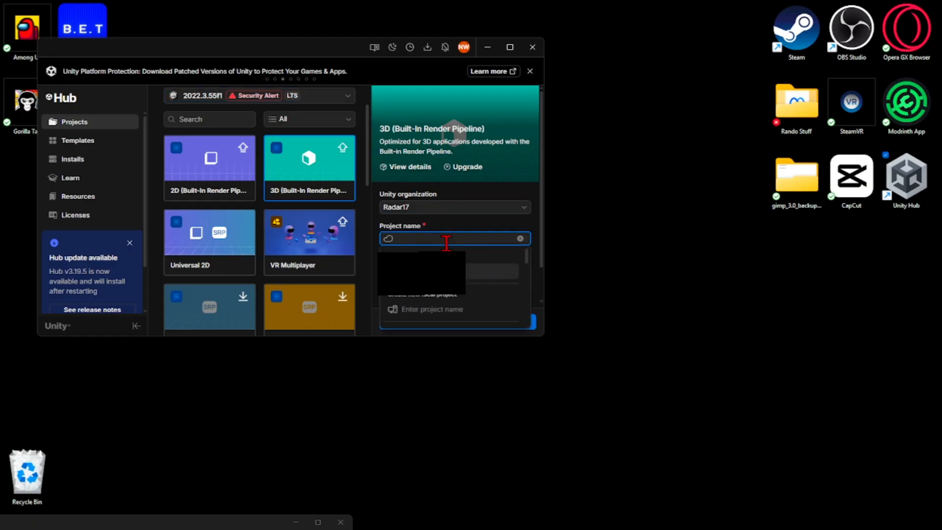
{"action": "type", "text": "Tutorial Project"}
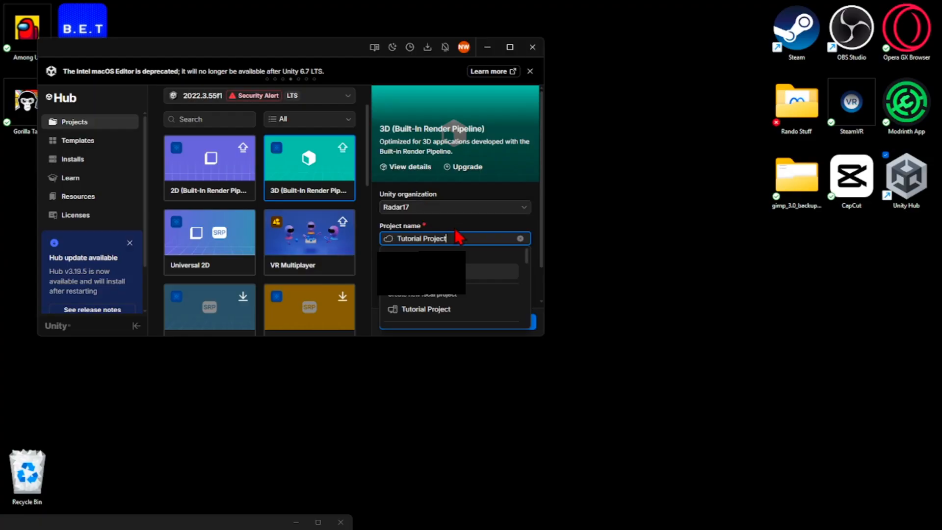
{"action": "left_click", "coordinate": [431, 307]}
{"action": "left_click", "coordinate": [466, 325]}
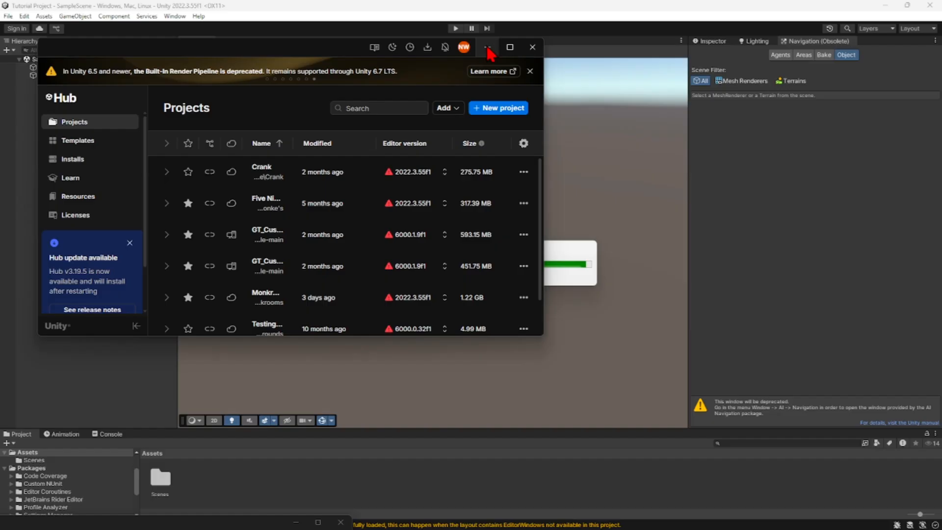
- Minimize Unity Hub to reveal the Unity editor and delete the Main Camera from SampleScene
{"action": "left_click", "coordinate": [488, 48]}
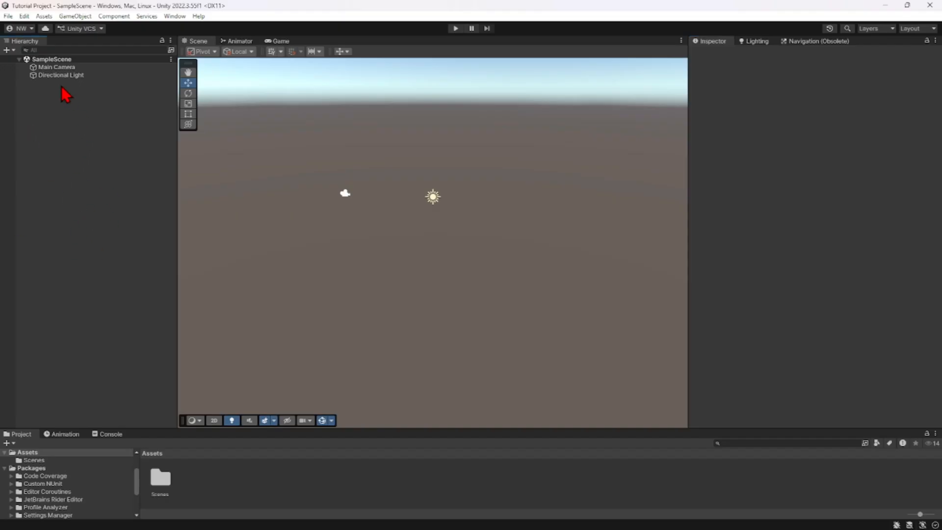
{"action": "left_click", "coordinate": [61, 69]}
{"action": "right_click", "coordinate": [58, 68]}
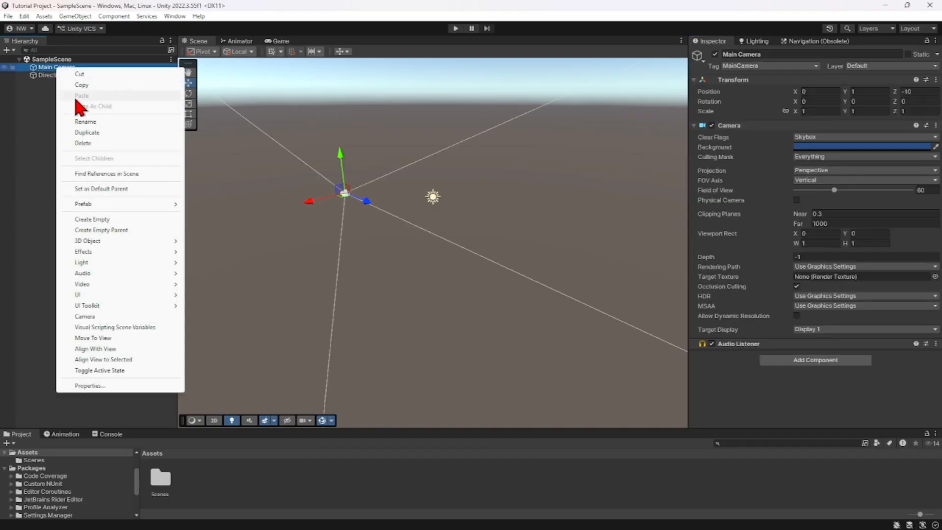
{"action": "left_click", "coordinate": [79, 140]}
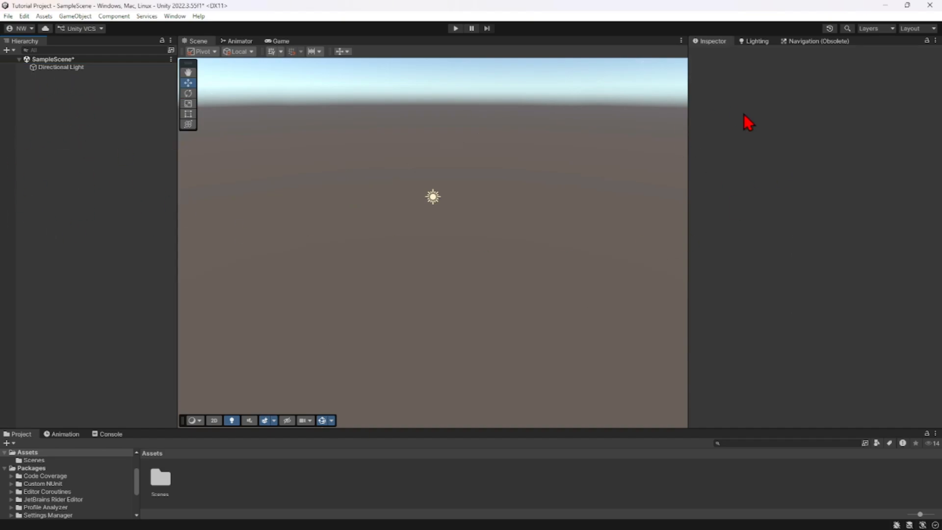
- Toggle the Directional Light object inactive and active again, and clear the selection
{"action": "left_click", "coordinate": [92, 69]}
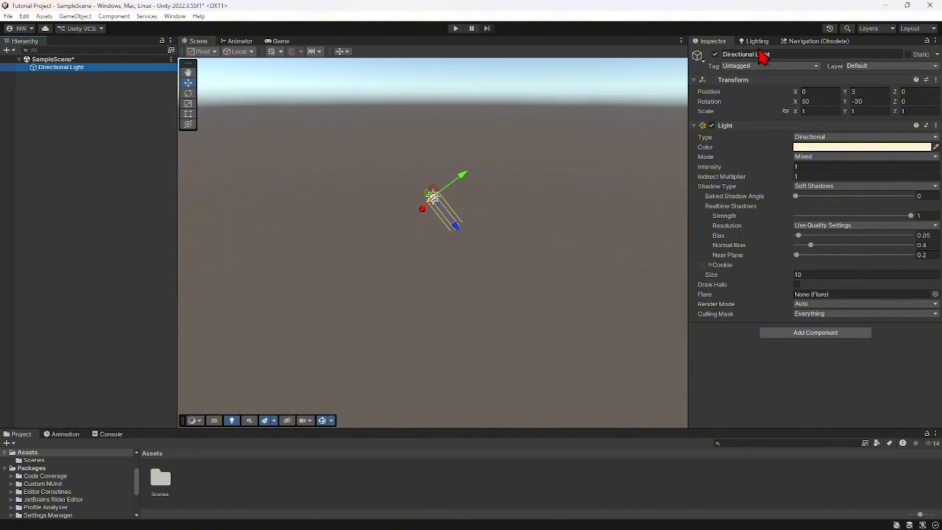
{"action": "left_click", "coordinate": [715, 55]}
{"action": "left_click", "coordinate": [716, 54]}
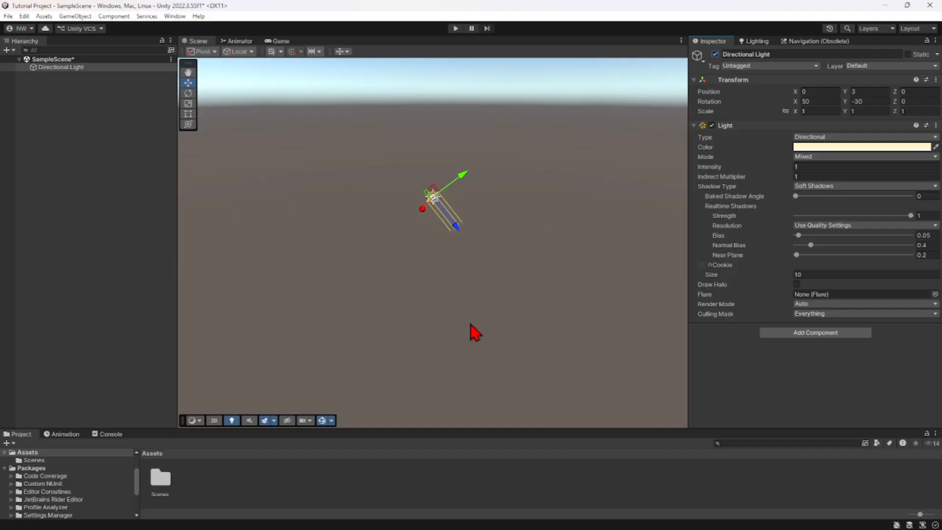
{"action": "left_click", "coordinate": [276, 491]}
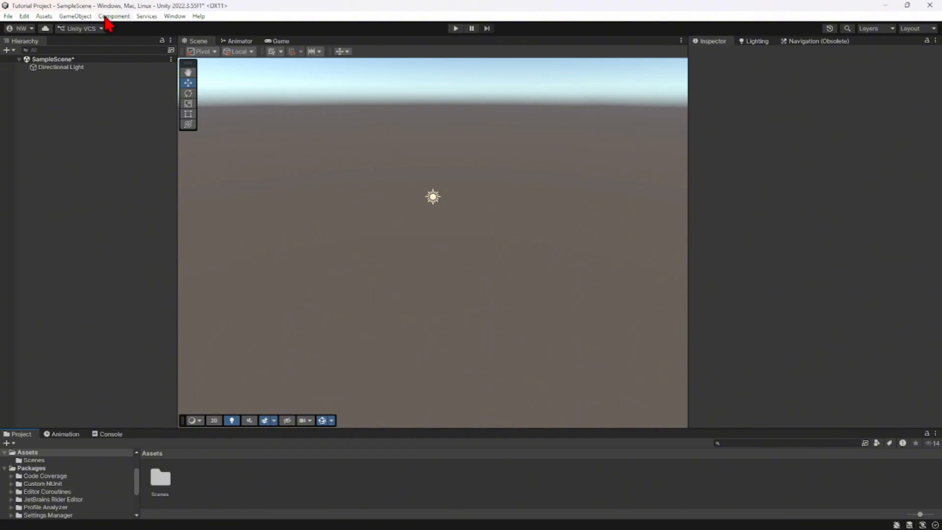
- Save the SampleScene scene
{"action": "left_click", "coordinate": [7, 16]}
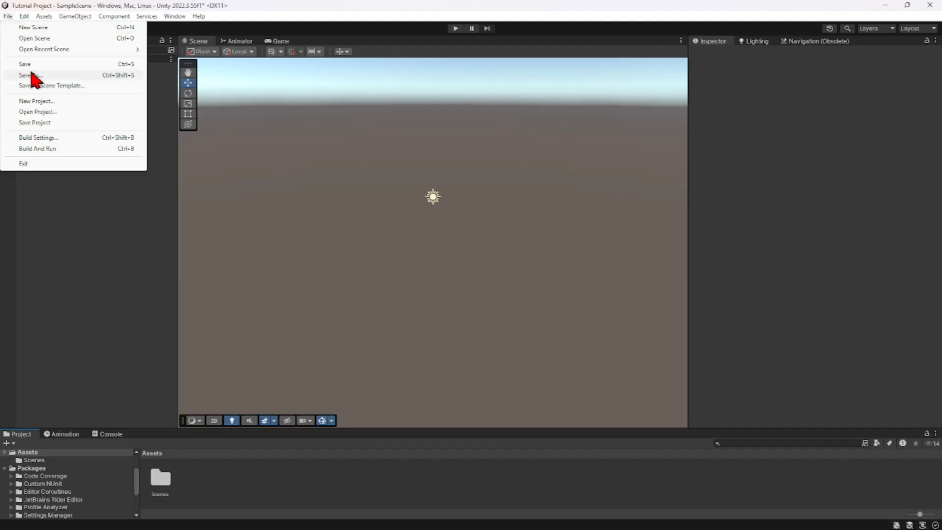
{"action": "left_click", "coordinate": [25, 64]}
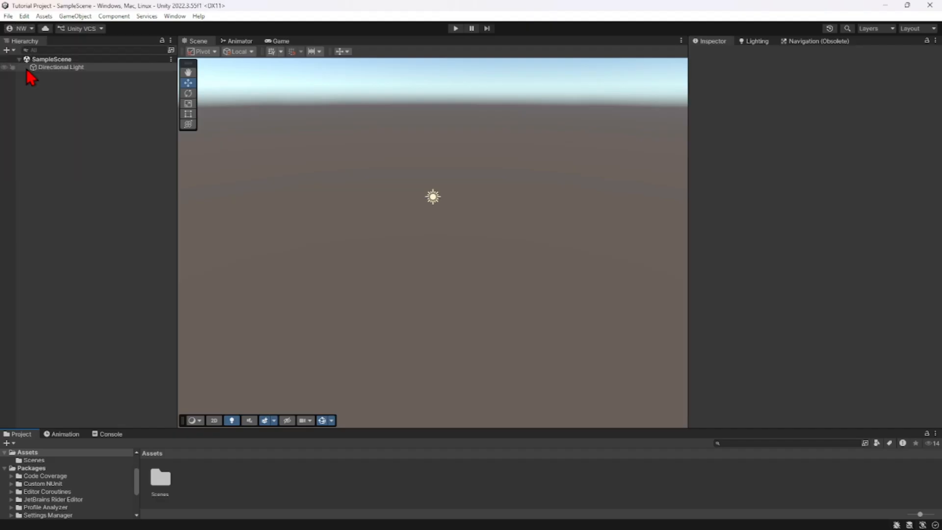
{"action": "left_click", "coordinate": [26, 16]}
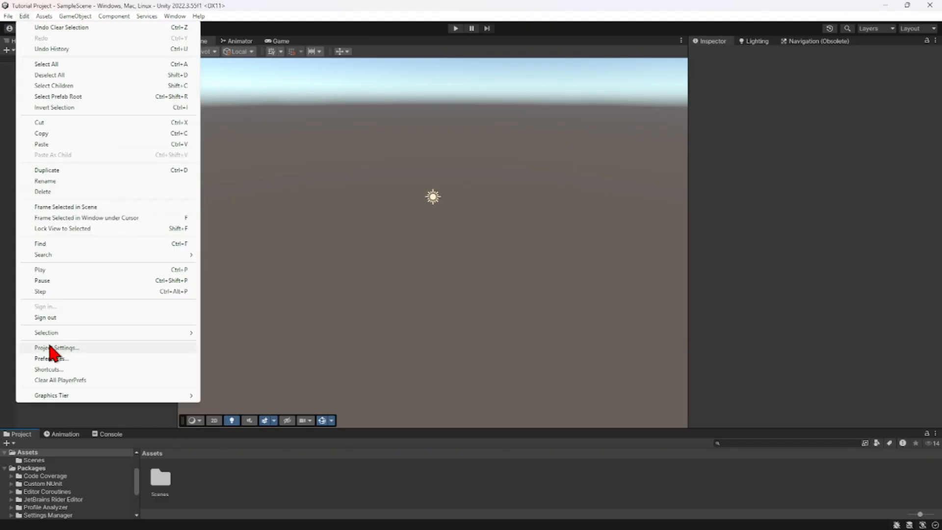
{"action": "left_click", "coordinate": [8, 297]}
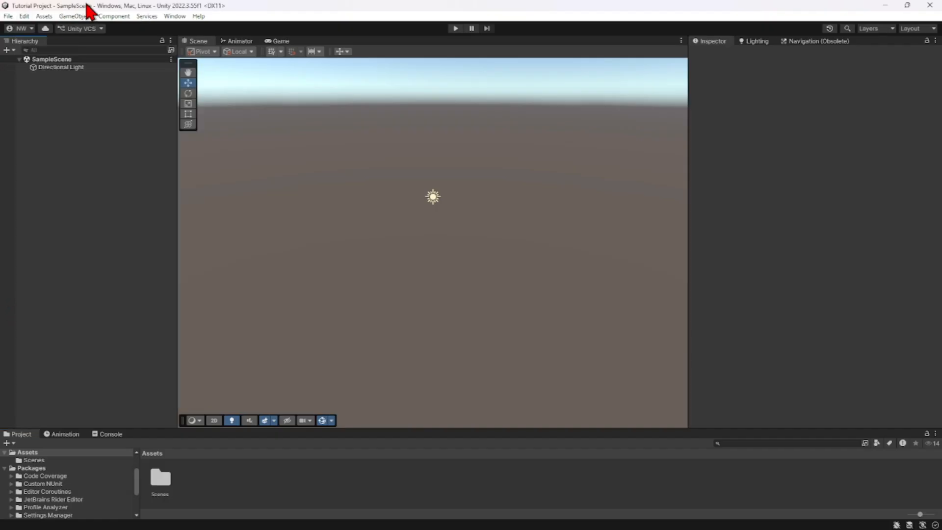
{"action": "left_click", "coordinate": [171, 16]}
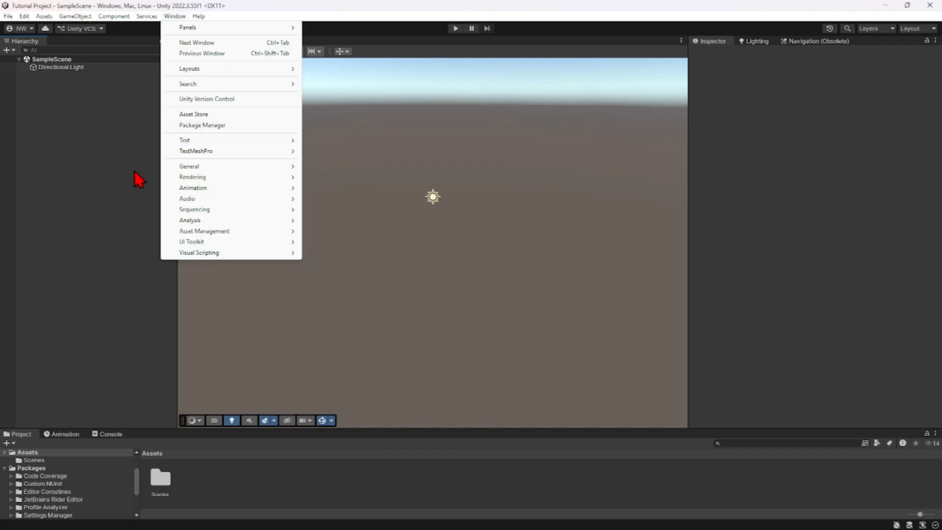
{"action": "left_click", "coordinate": [105, 187]}
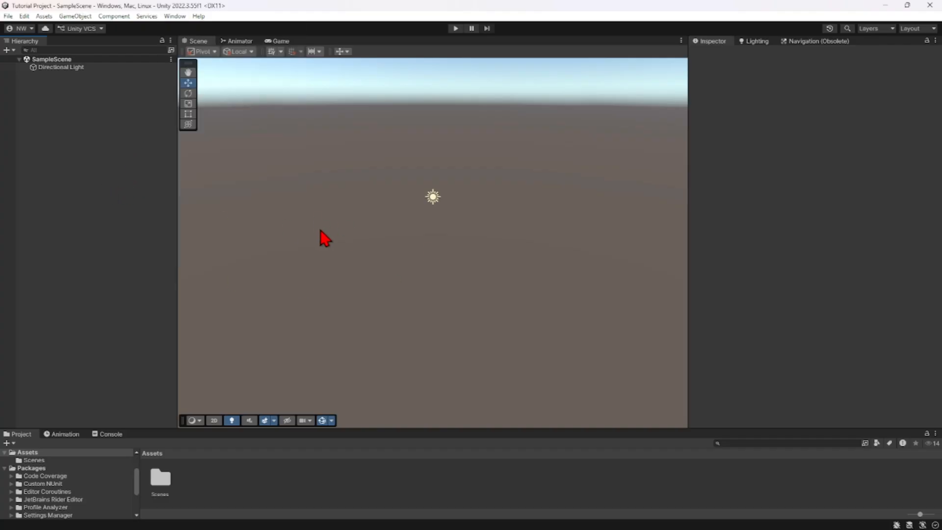
{"action": "right_click", "coordinate": [55, 59]}
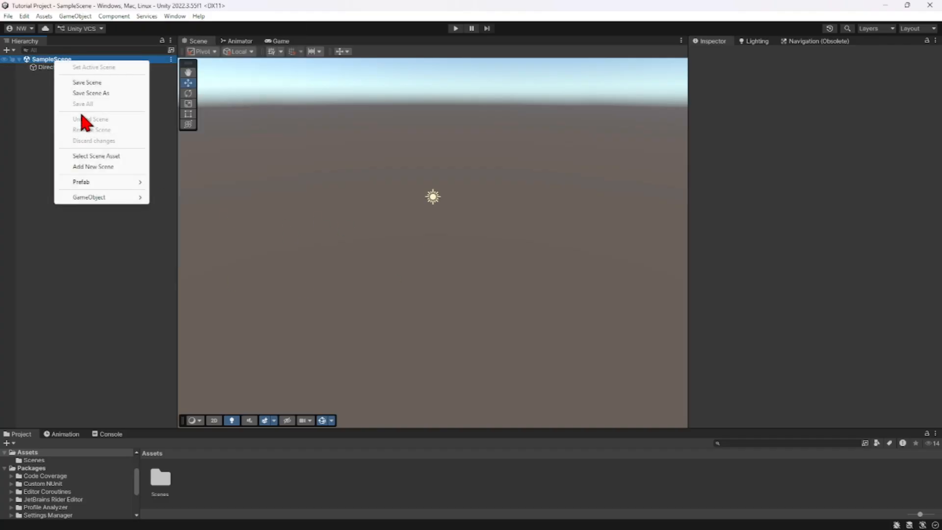
{"action": "left_click", "coordinate": [25, 121]}
{"action": "left_click", "coordinate": [171, 61]}
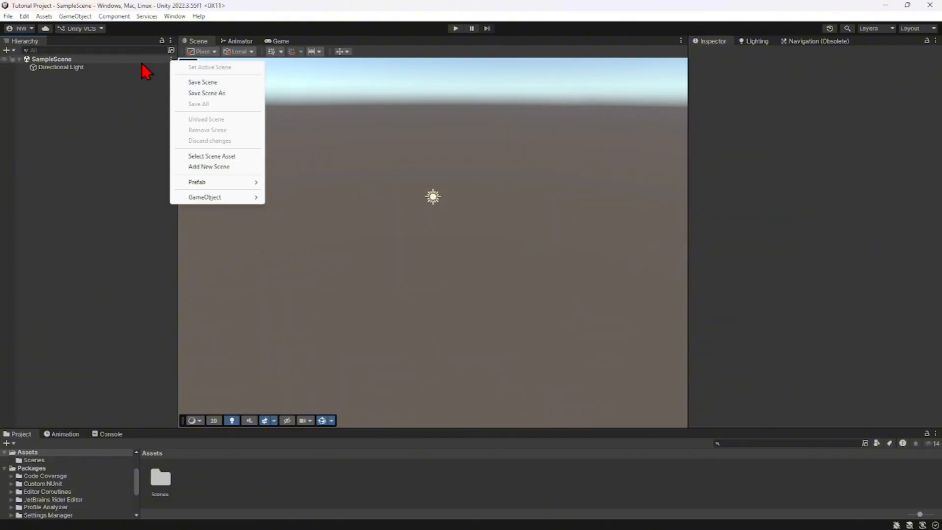
{"action": "left_click", "coordinate": [141, 72]}
- Rename the SampleScene asset in the Scenes folder to TutorialProject and clear the selection
{"action": "double_click", "coordinate": [161, 483]}
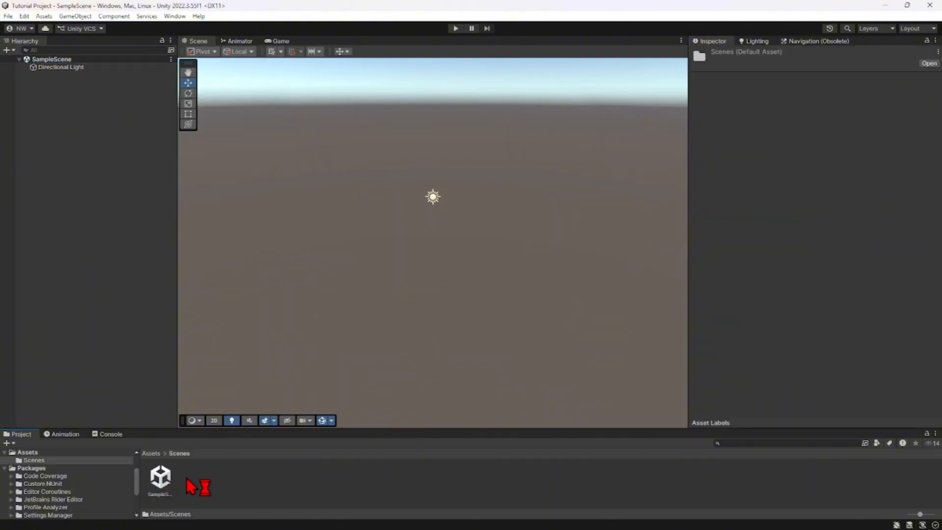
{"action": "right_click", "coordinate": [162, 483]}
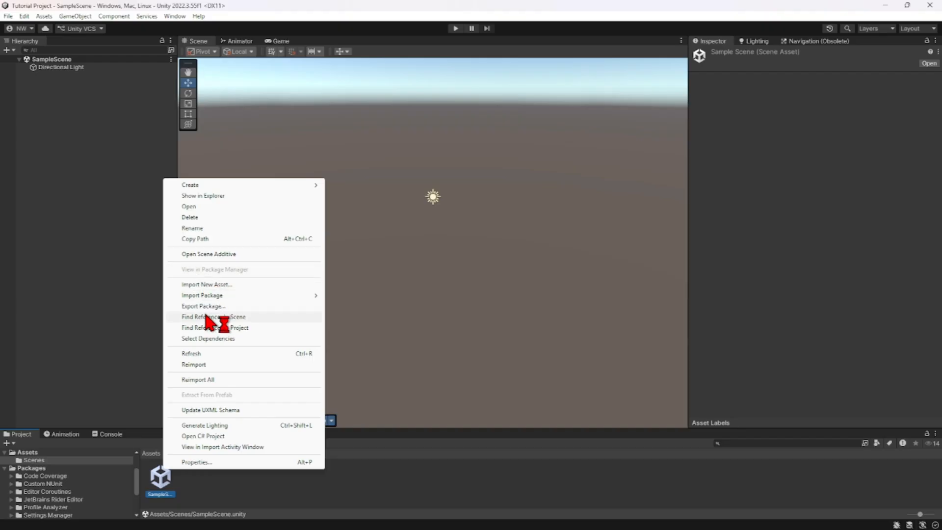
{"action": "left_click", "coordinate": [196, 228]}
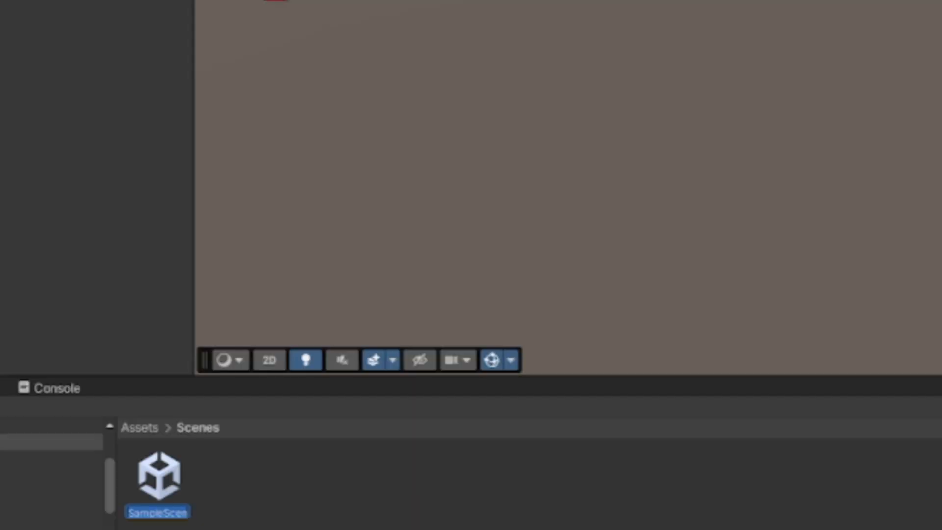
{"action": "type", "text": "Tutorial"}
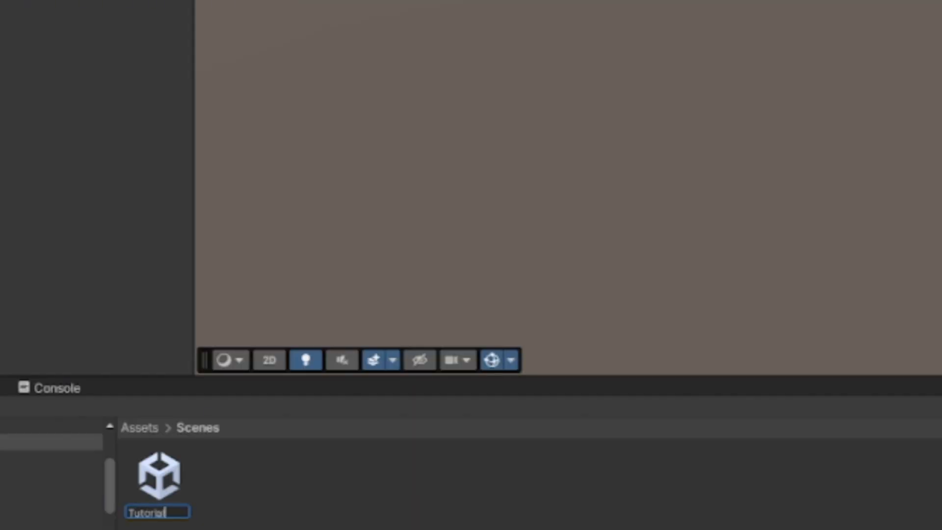
{"action": "type", "text": "Project"}
{"action": "key", "text": "Return"}
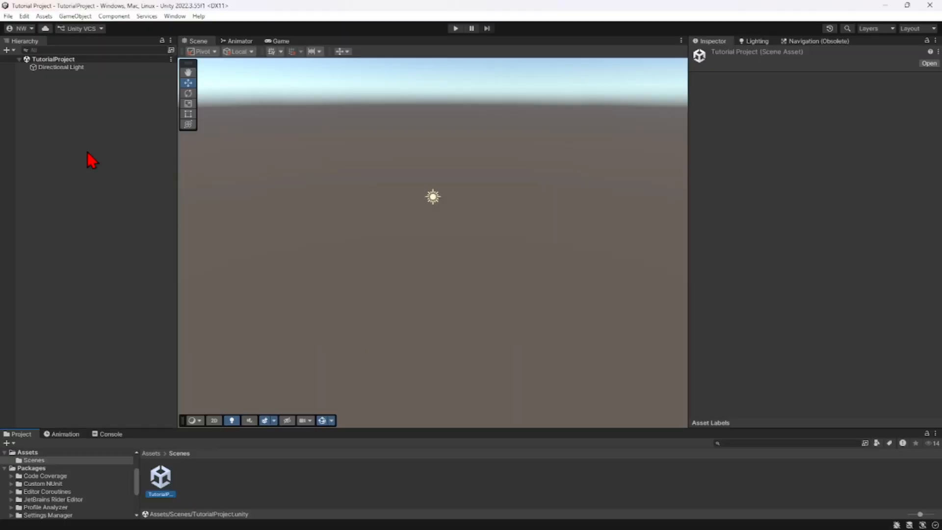
{"action": "left_click", "coordinate": [92, 161]}
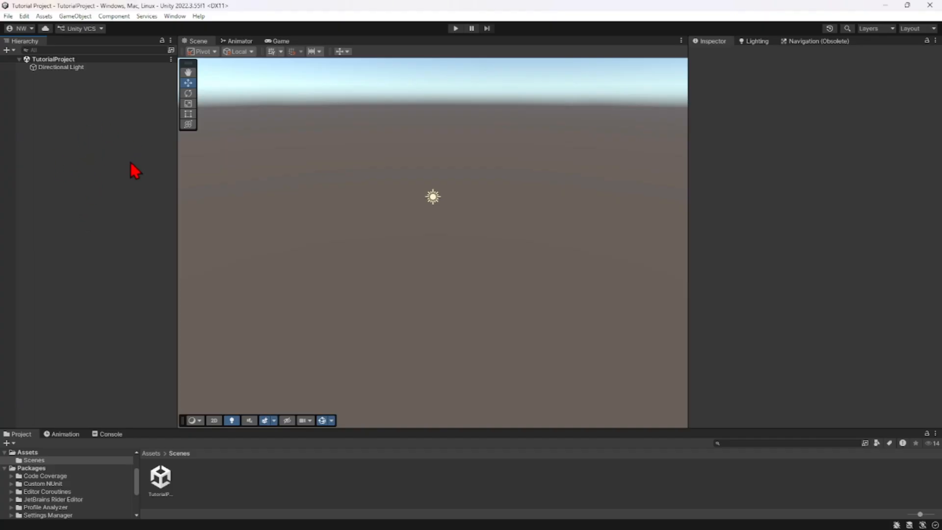
{"action": "right_click_drag", "start_coordinate": [377, 284], "coordinate": [501, 270]}
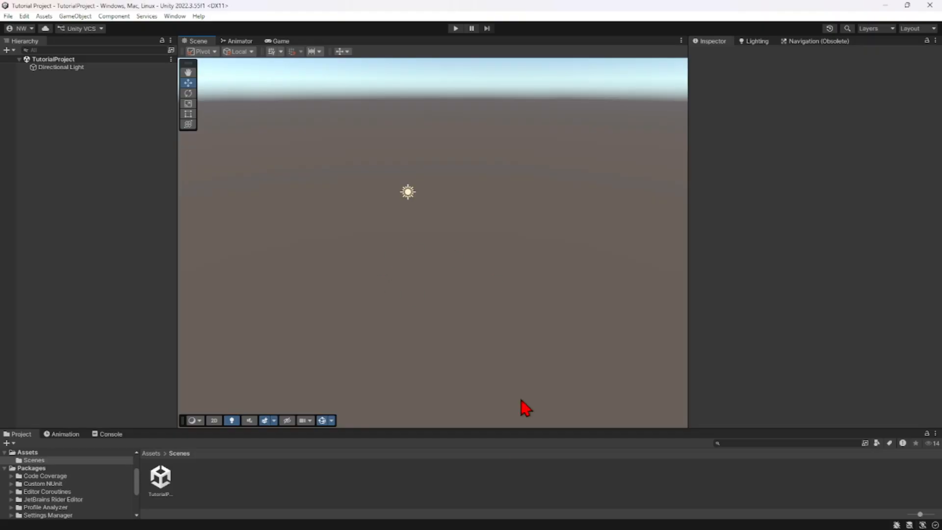
- Switch to the Opera browser, replace the Unity download page with a new tab, and search the web for "gorilla rig unity"
{"action": "left_click", "coordinate": [529, 519]}
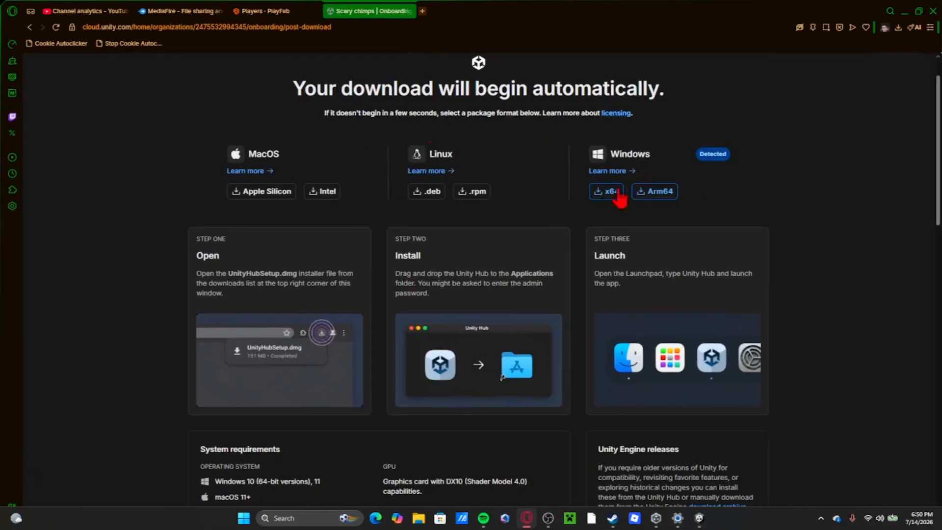
{"action": "left_click", "coordinate": [418, 11]}
{"action": "left_click", "coordinate": [328, 11]}
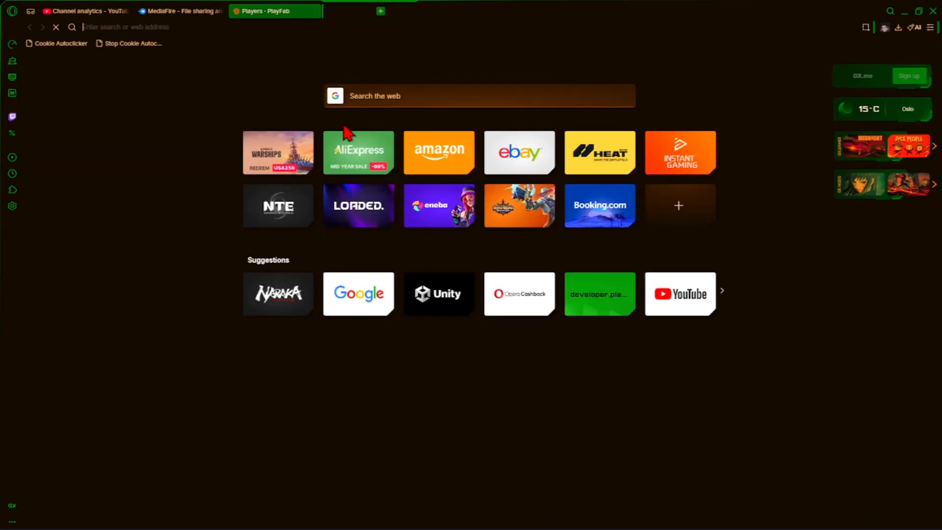
{"action": "type", "text": "gorilla rig"}
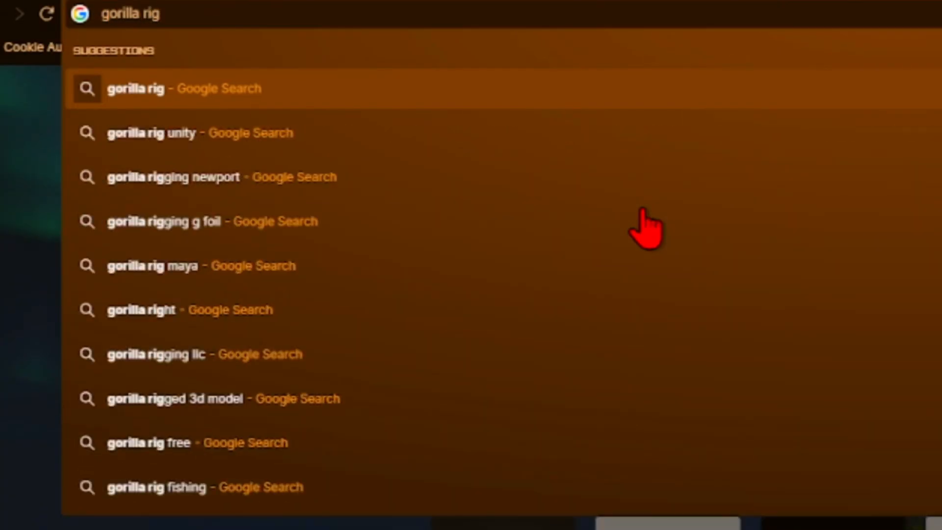
{"action": "type", "text": " unity"}
{"action": "key", "text": "Return"}
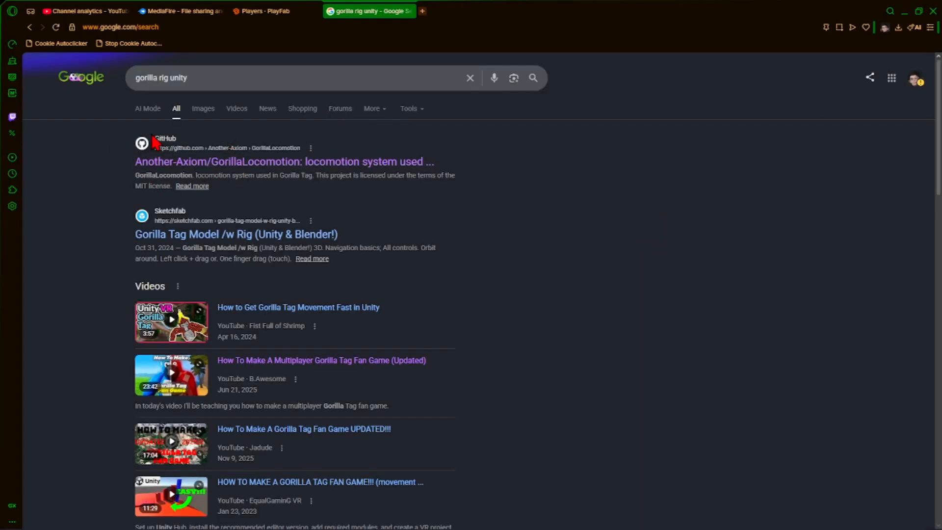
- Open the Another-Axiom/GorillaLocomotion repository on GitHub and download GorillaLocomotion.unitypackage
{"action": "left_click", "coordinate": [201, 164]}
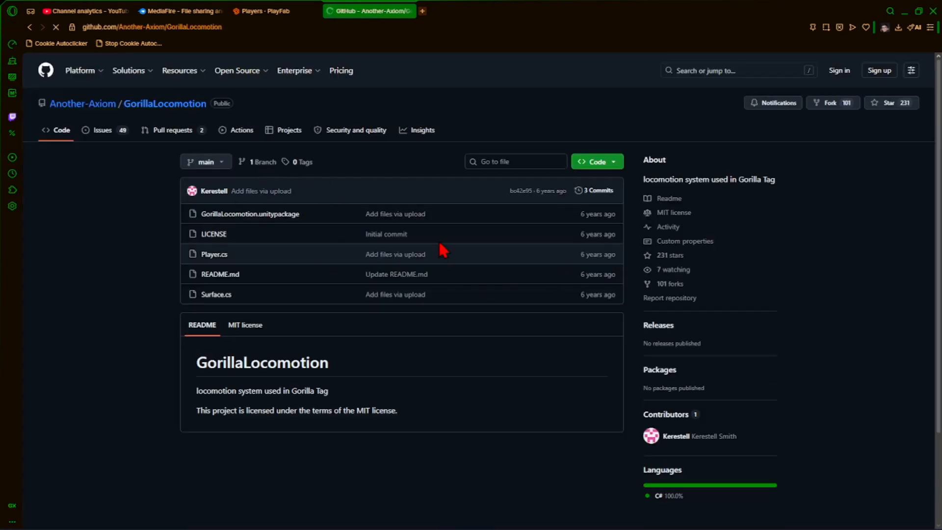
{"action": "left_click", "coordinate": [287, 214]}
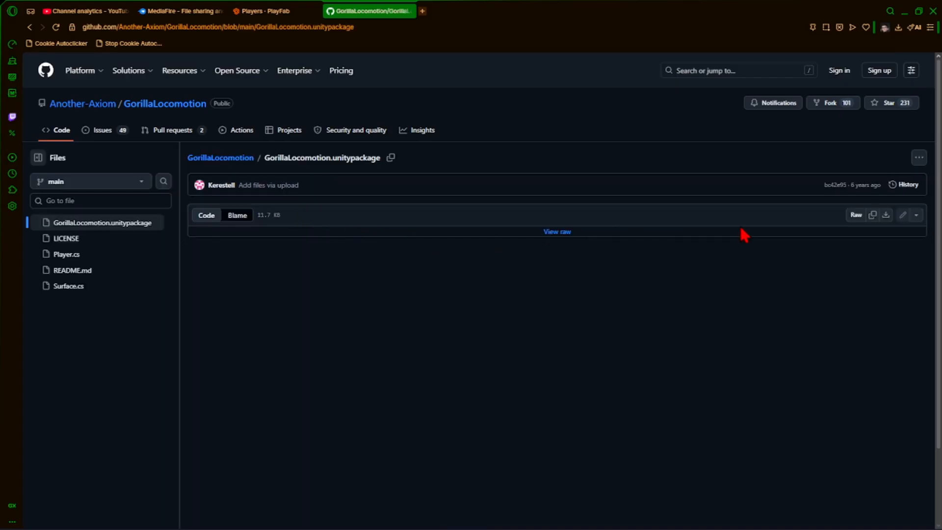
{"action": "left_click", "coordinate": [886, 215]}
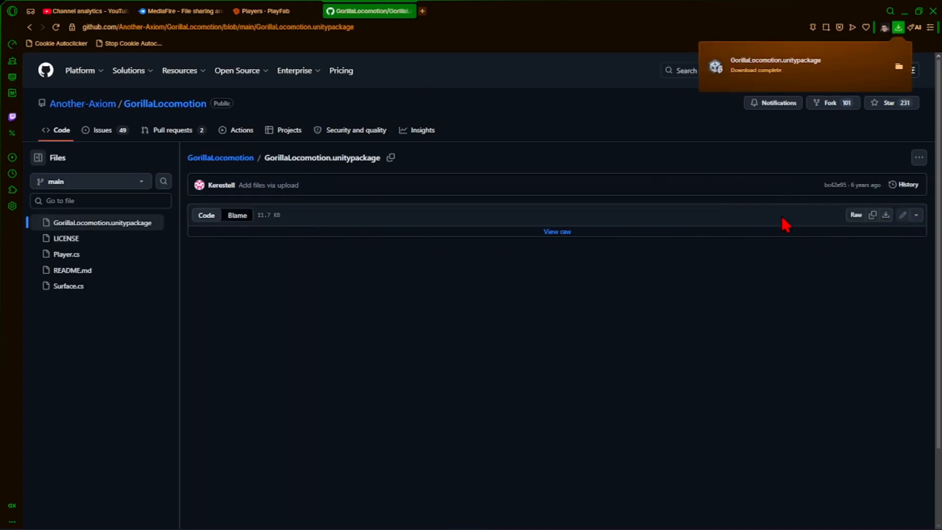
- Return to the Unity editor and import all items of GorillaLocomotion.unitypackage from Downloads into the project's Assets
{"action": "left_click", "coordinate": [682, 521]}
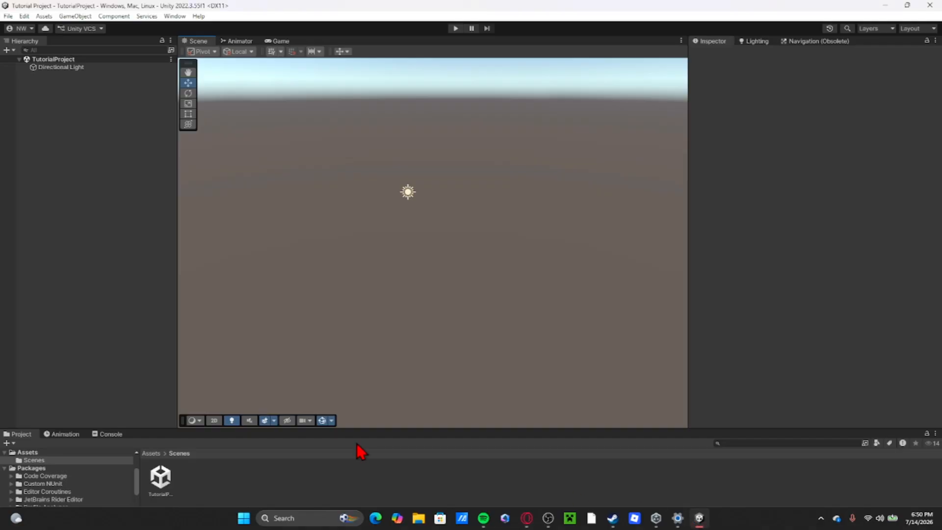
{"action": "left_click", "coordinate": [27, 452]}
{"action": "right_click", "coordinate": [198, 483]}
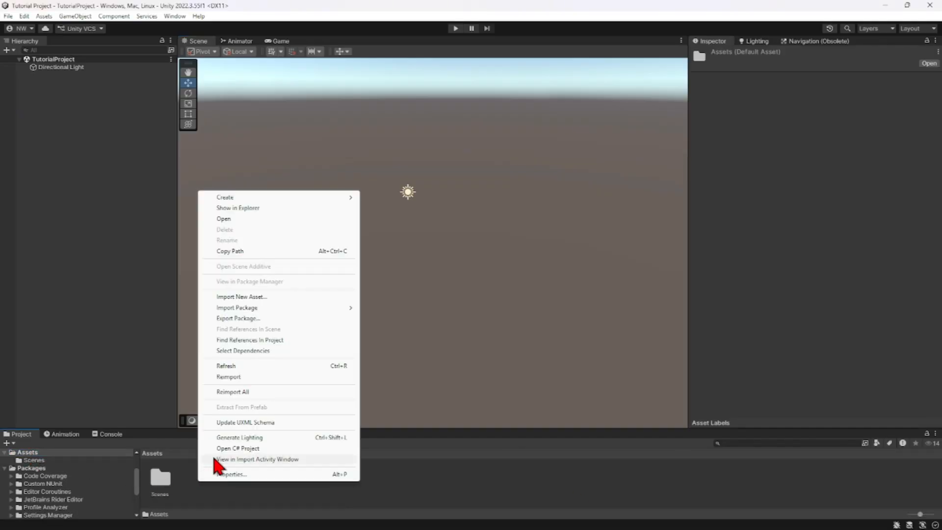
{"action": "mouse_move", "coordinate": [232, 308]}
{"action": "left_click", "coordinate": [185, 491]}
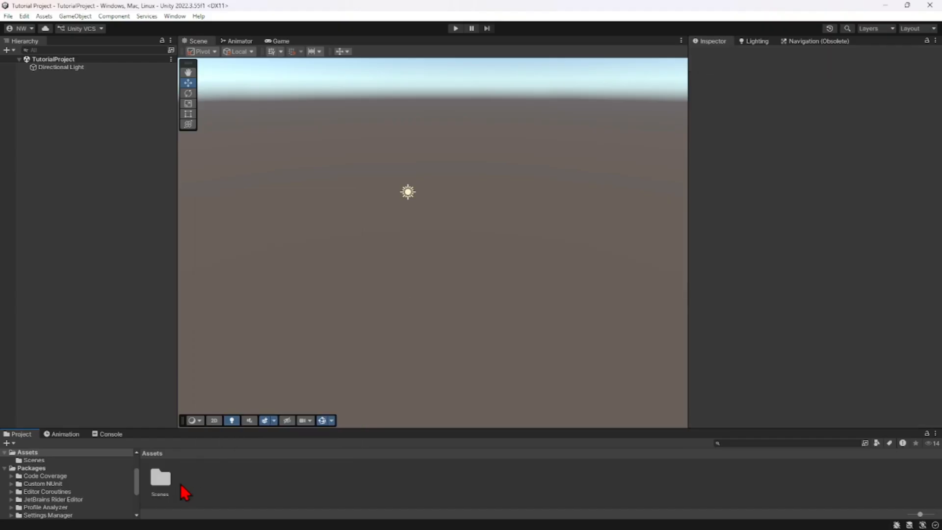
{"action": "right_click", "coordinate": [180, 483]}
{"action": "left_click", "coordinate": [377, 309]}
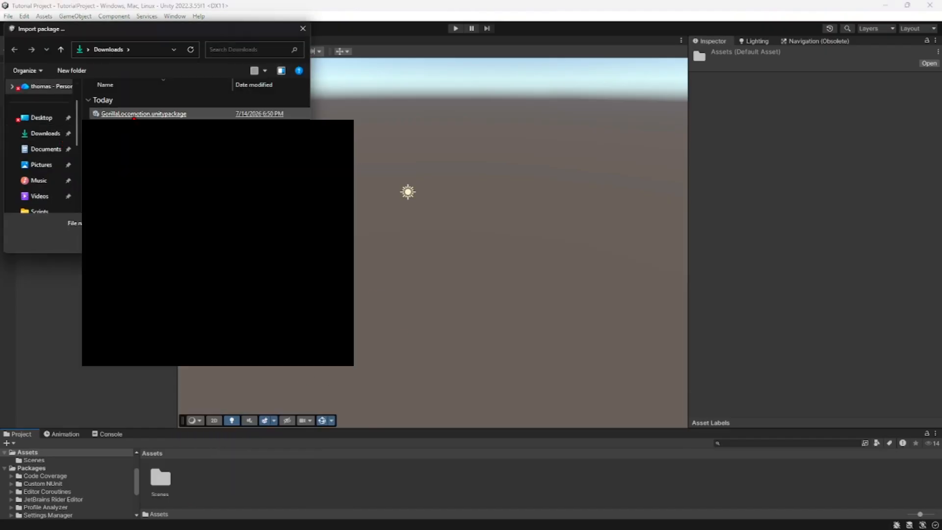
{"action": "double_click", "coordinate": [130, 114]}
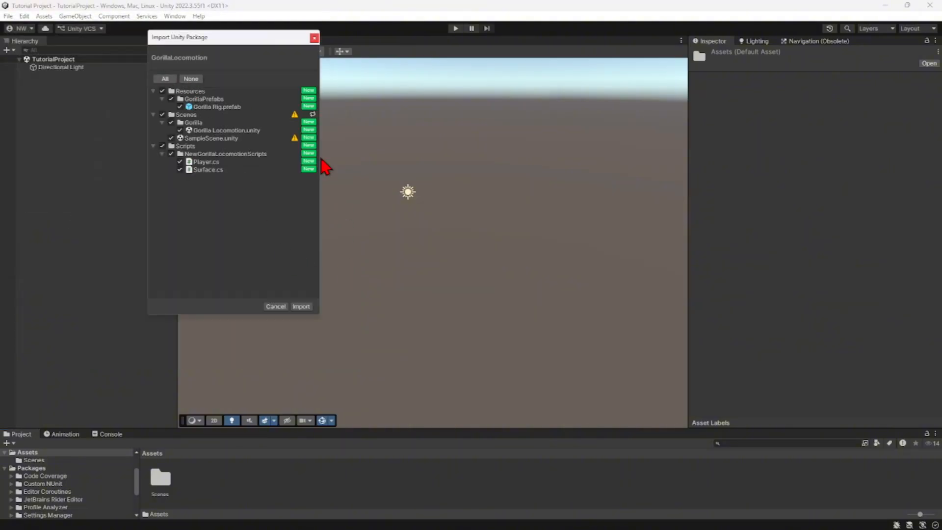
{"action": "left_click", "coordinate": [302, 308]}
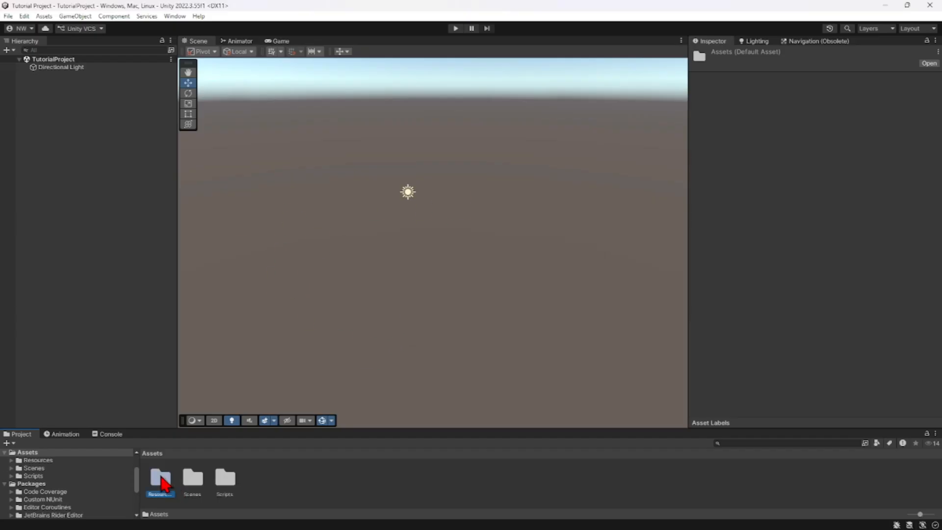
- Open the GorillaPrefabs folder inside Resources in the project assets
{"action": "double_click", "coordinate": [164, 485]}
{"action": "left_click", "coordinate": [44, 453]}
{"action": "double_click", "coordinate": [162, 482]}
{"action": "double_click", "coordinate": [159, 481]}
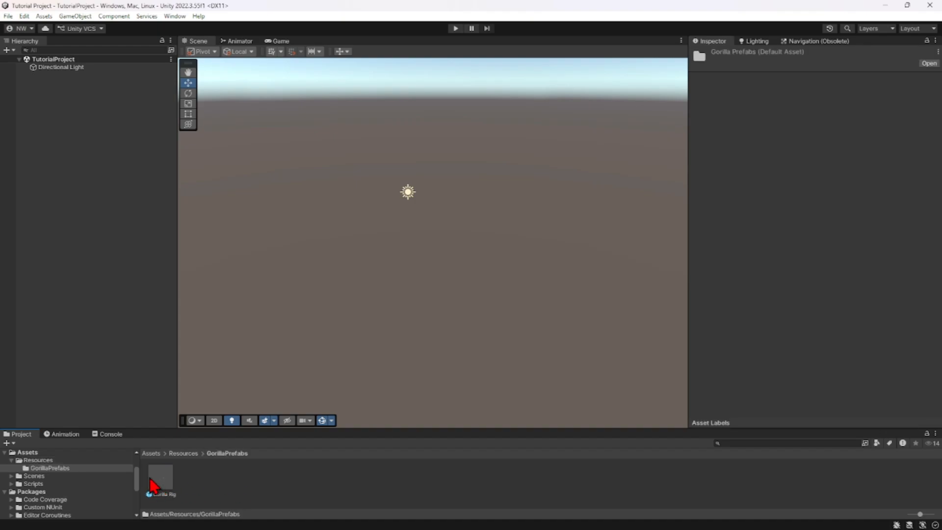
- Open the Package Manager and list the packages from the Unity Registry
{"action": "left_click", "coordinate": [175, 16]}
{"action": "left_click", "coordinate": [203, 125]}
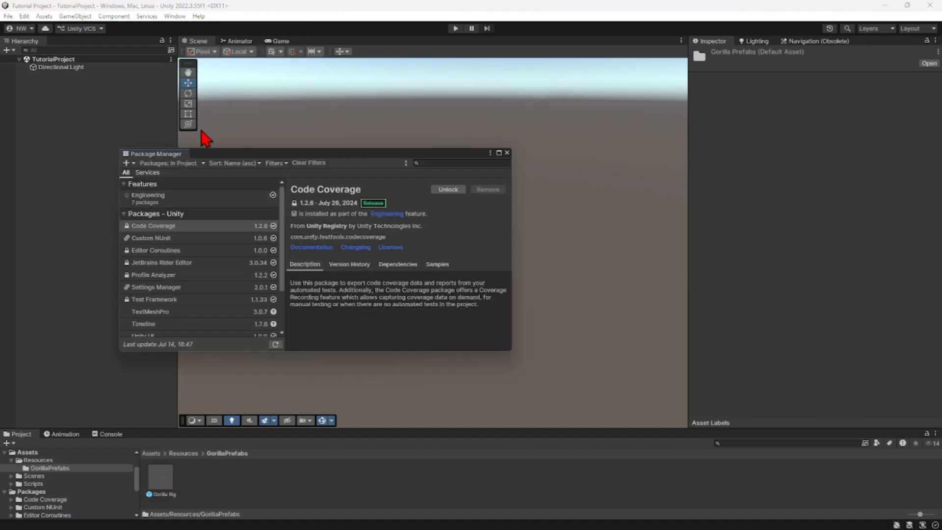
{"action": "left_click", "coordinate": [175, 164]}
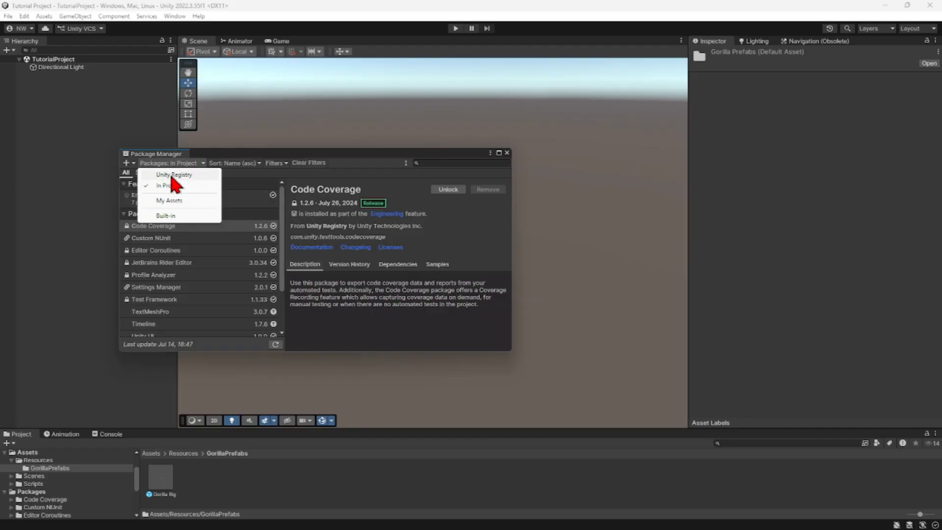
{"action": "left_click", "coordinate": [172, 175]}
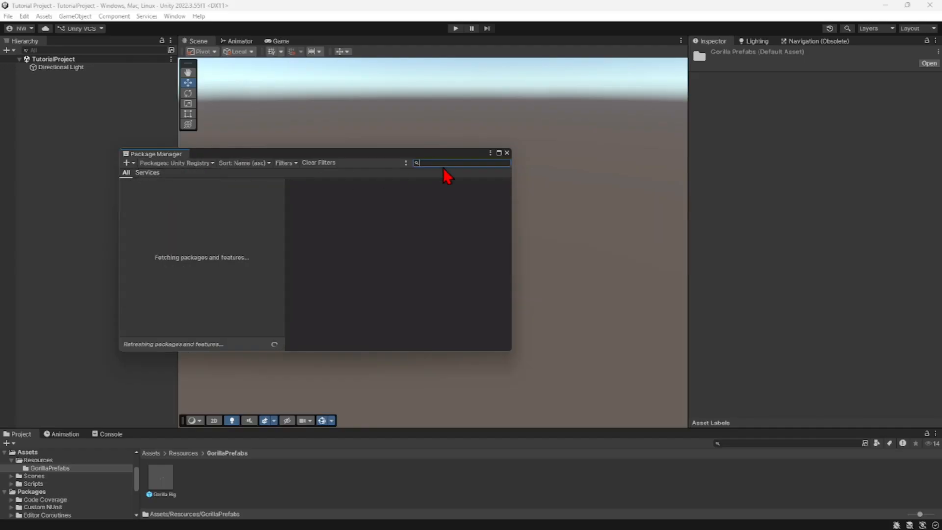
- Restrict the package list to those in the project, search for "pro", and view the TextMeshPro package details
{"action": "left_click", "coordinate": [211, 163]}
{"action": "left_click", "coordinate": [182, 184]}
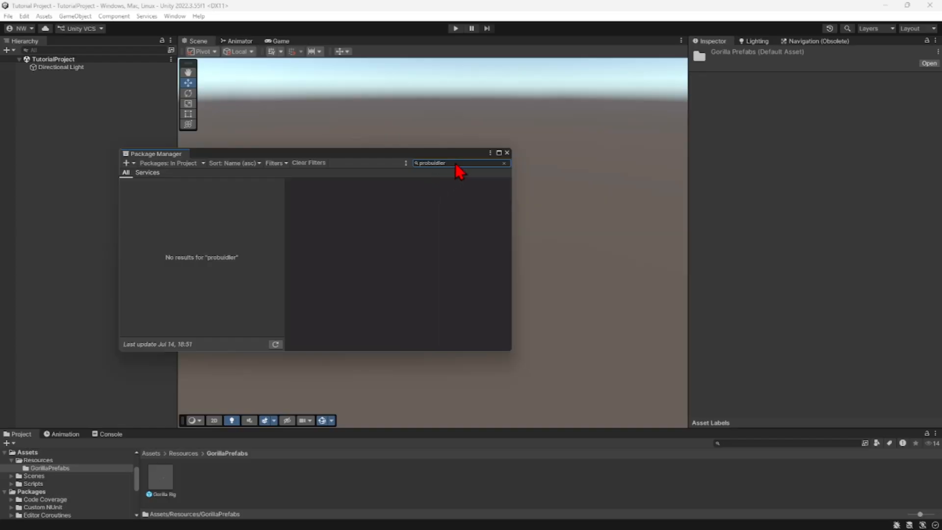
{"action": "type", "text": "pro"}
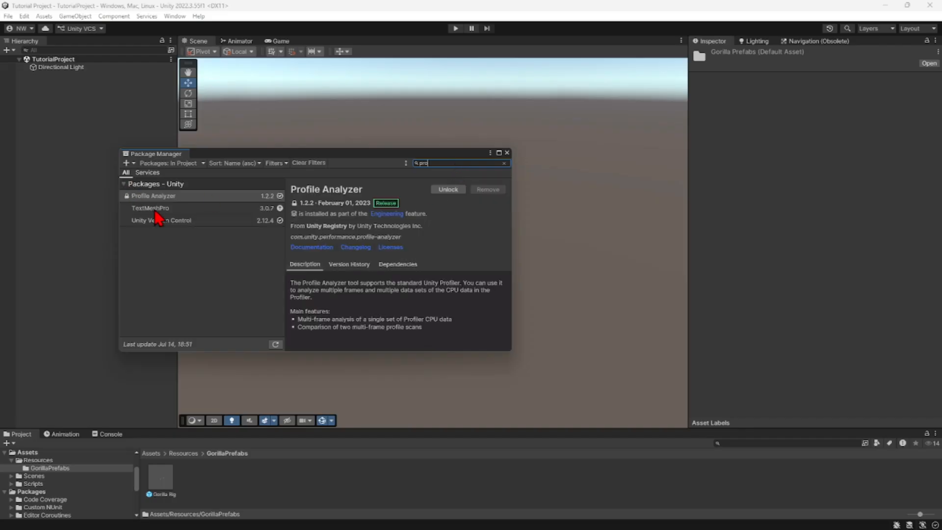
{"action": "left_click", "coordinate": [155, 210]}
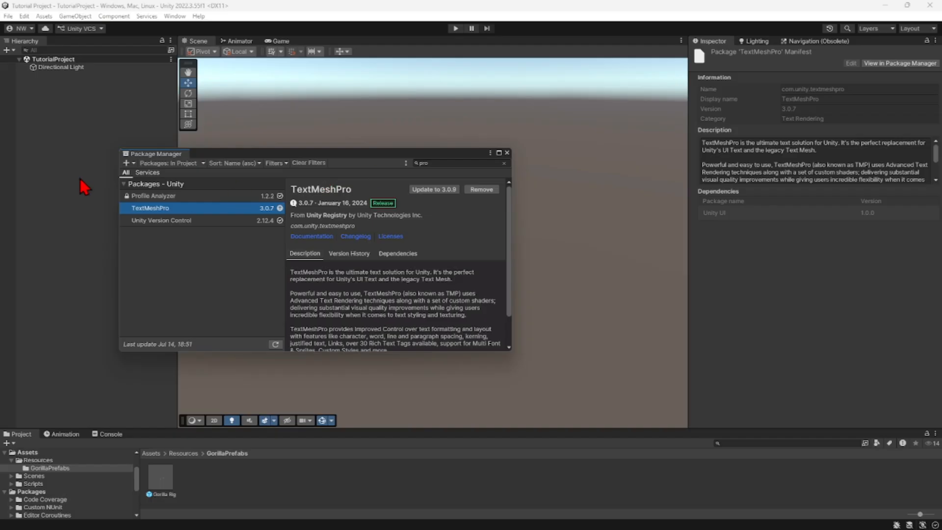
- Set the package source to Unity Registry and install the ProBuilder package
{"action": "left_click", "coordinate": [166, 163]}
{"action": "left_click", "coordinate": [169, 175]}
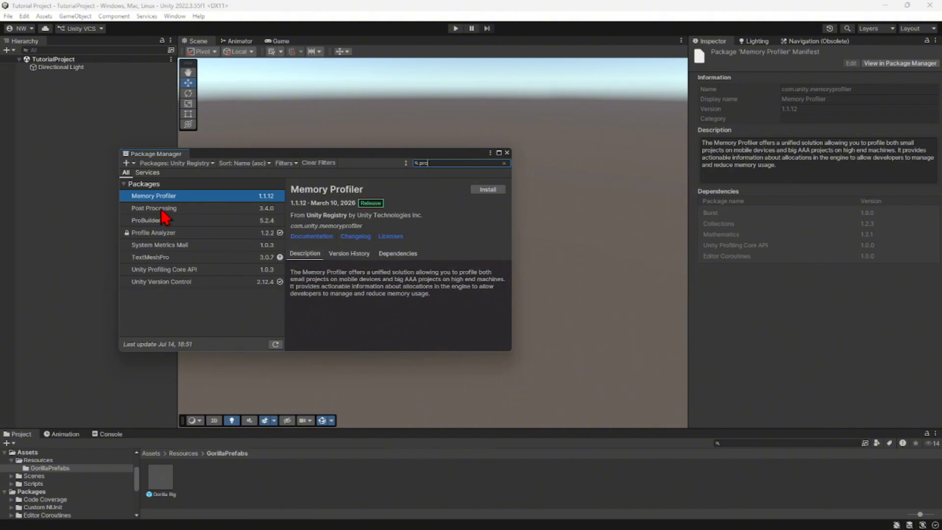
{"action": "left_click", "coordinate": [159, 220]}
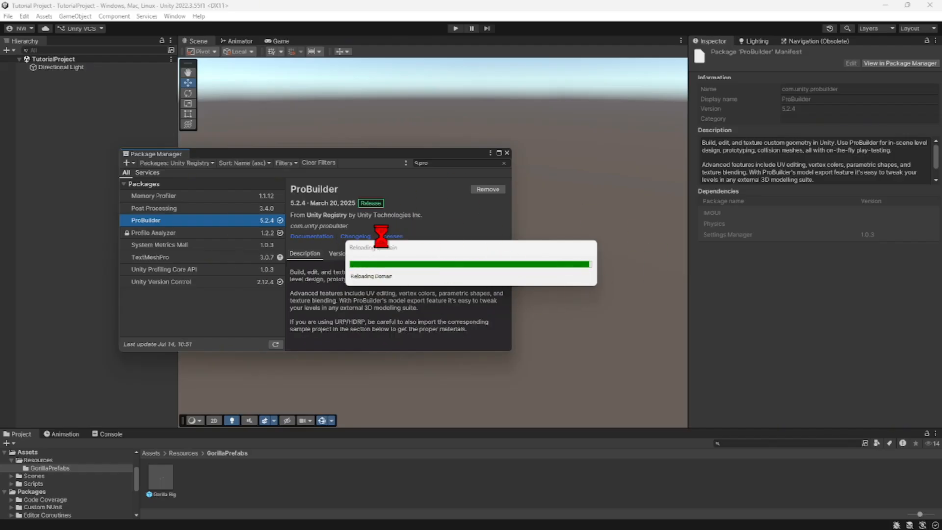
- Close the Package Manager, then open the ProBuilder window and dock it alongside the Inspector
{"action": "left_click", "coordinate": [508, 153]}
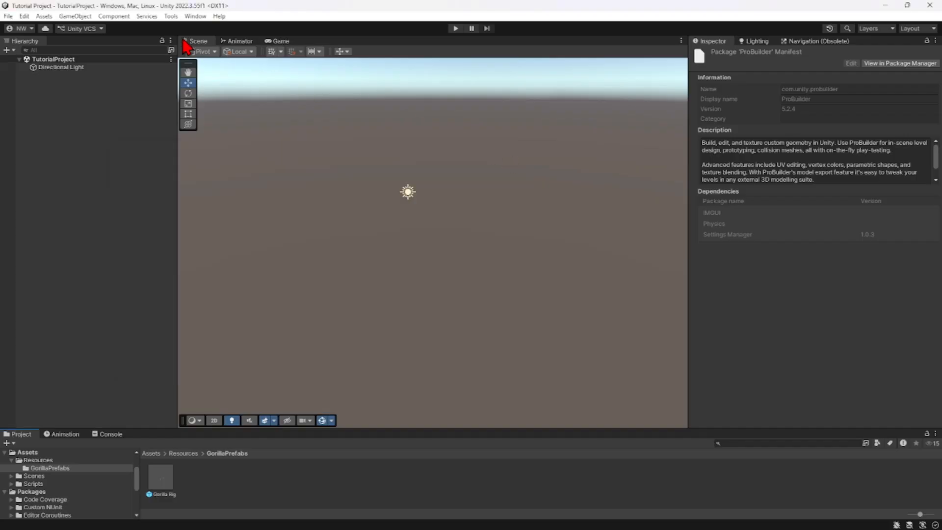
{"action": "left_click", "coordinate": [196, 19]}
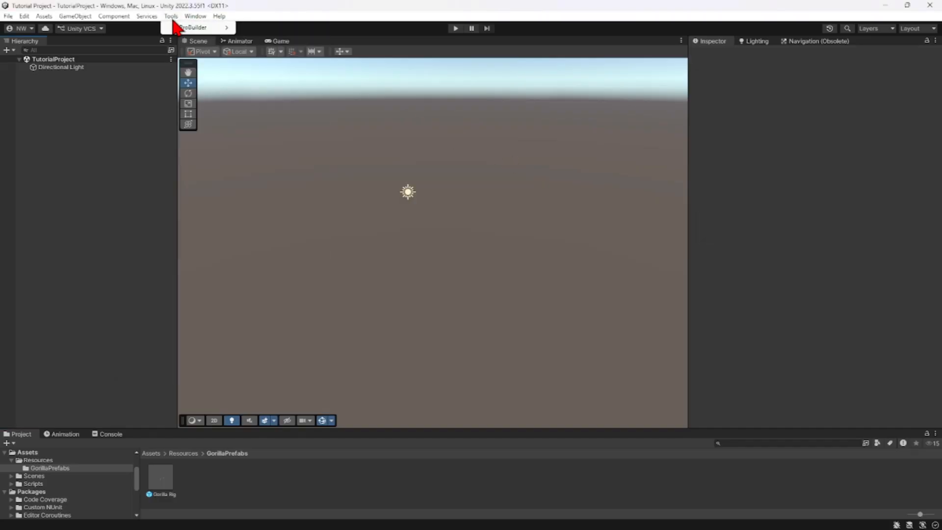
{"action": "left_click", "coordinate": [171, 19]}
{"action": "mouse_move", "coordinate": [195, 31]}
{"action": "left_click", "coordinate": [286, 29]}
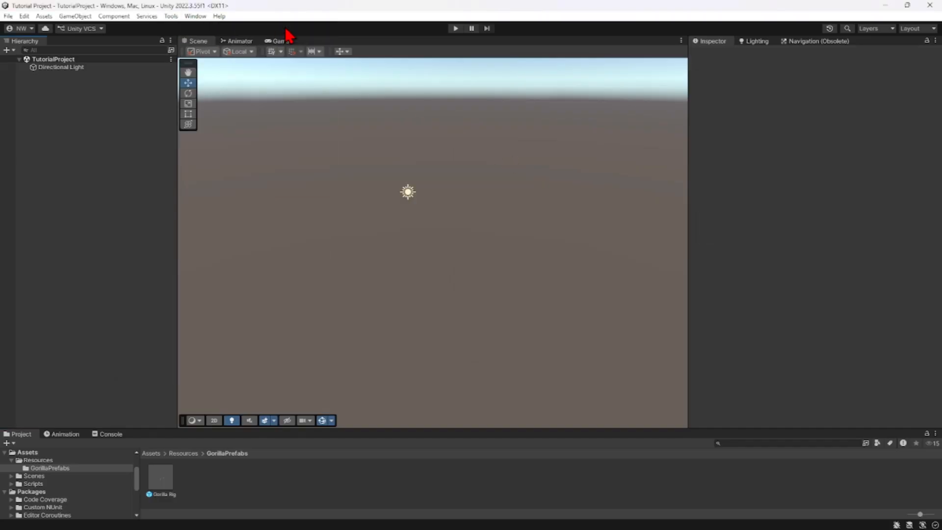
{"action": "left_click_drag", "start_coordinate": [491, 68], "coordinate": [874, 43]}
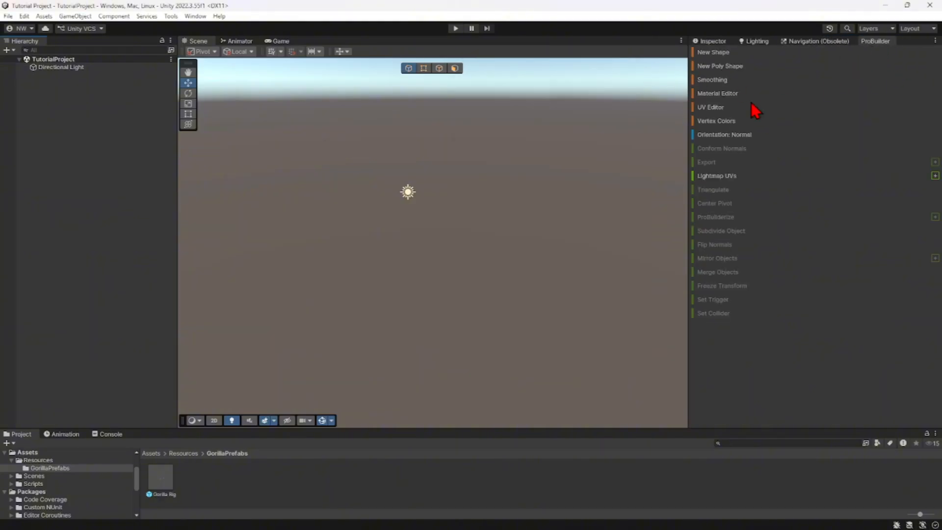
- Start a new ProBuilder shape of type Plane and turn on the scene grid
{"action": "right_click_drag", "start_coordinate": [532, 259], "coordinate": [479, 288]}
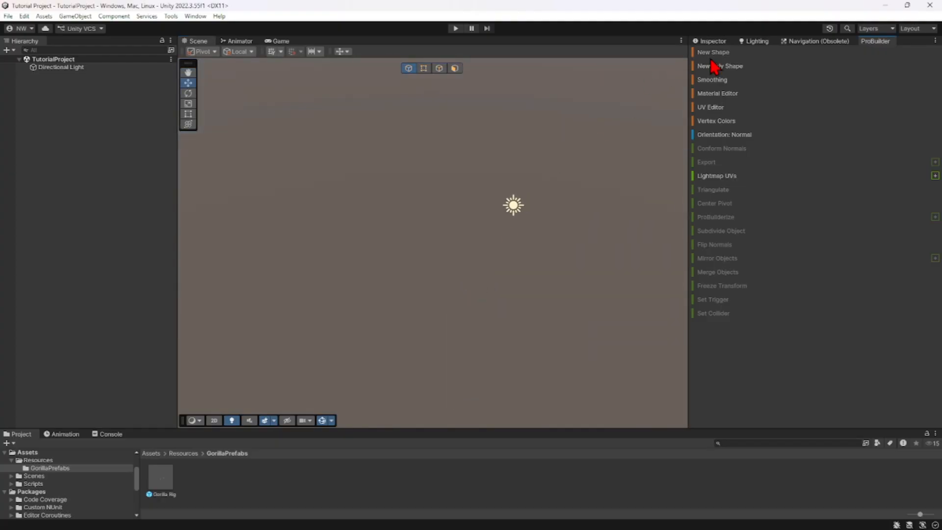
{"action": "right_click_drag", "start_coordinate": [591, 221], "coordinate": [557, 242]}
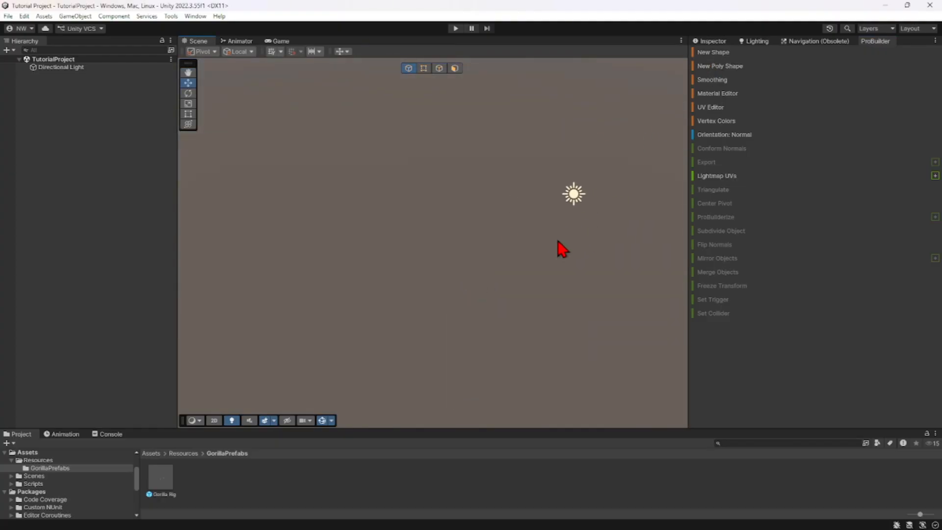
{"action": "left_click", "coordinate": [729, 53]}
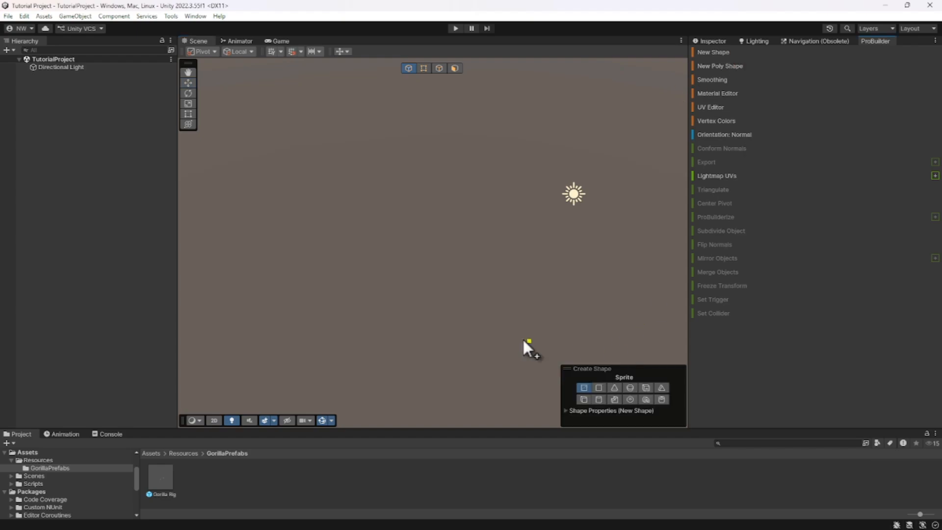
{"action": "right_click_drag", "start_coordinate": [525, 347], "coordinate": [486, 276]}
{"action": "left_click", "coordinate": [599, 387]}
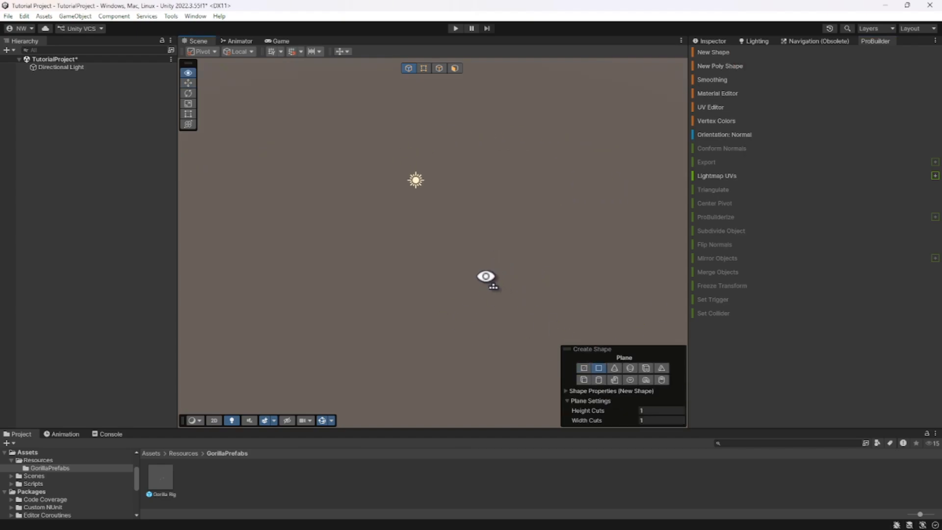
{"action": "left_click", "coordinate": [270, 52]}
{"action": "right_click_drag", "start_coordinate": [280, 57], "coordinate": [331, 131]}
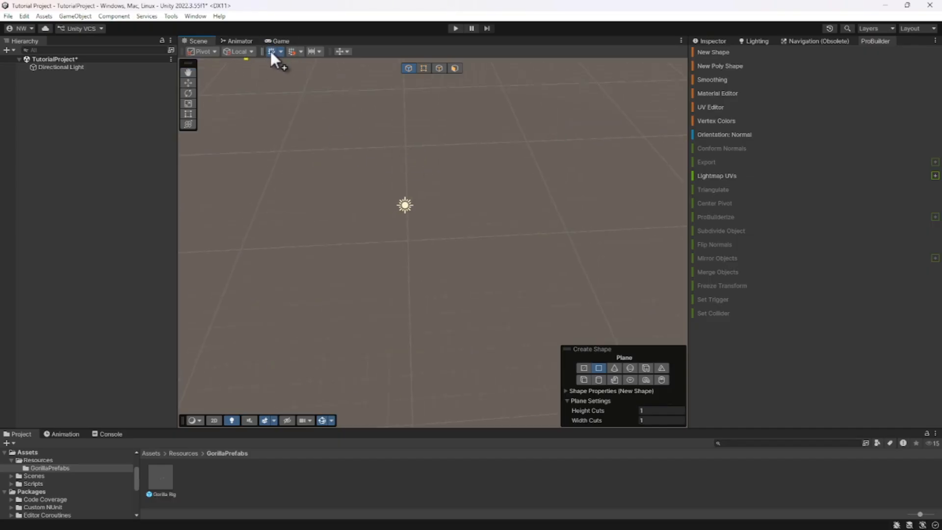
- Draw a square plane on the ground grid as the floor and slide it across the ground toward the scene's middle
{"action": "right_click_drag", "start_coordinate": [366, 178], "coordinate": [351, 190]}
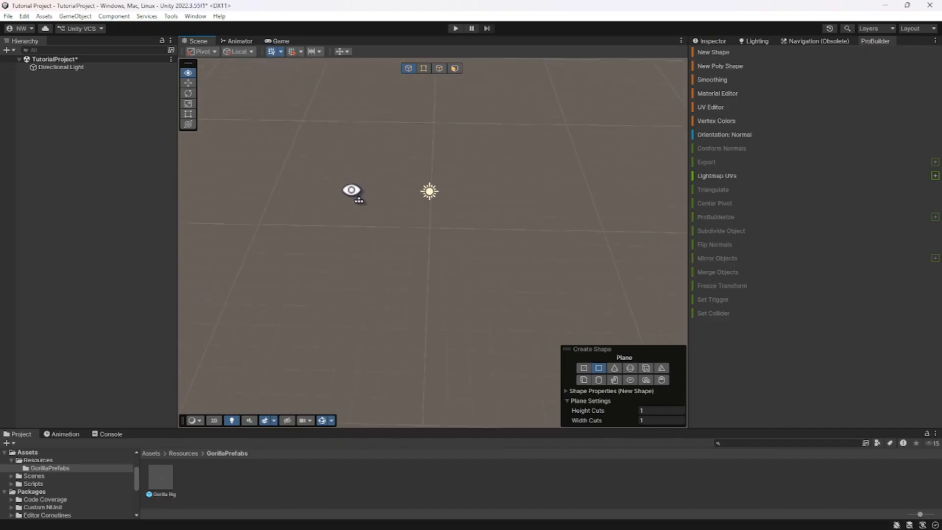
{"action": "right_click_drag", "start_coordinate": [321, 140], "coordinate": [393, 227]}
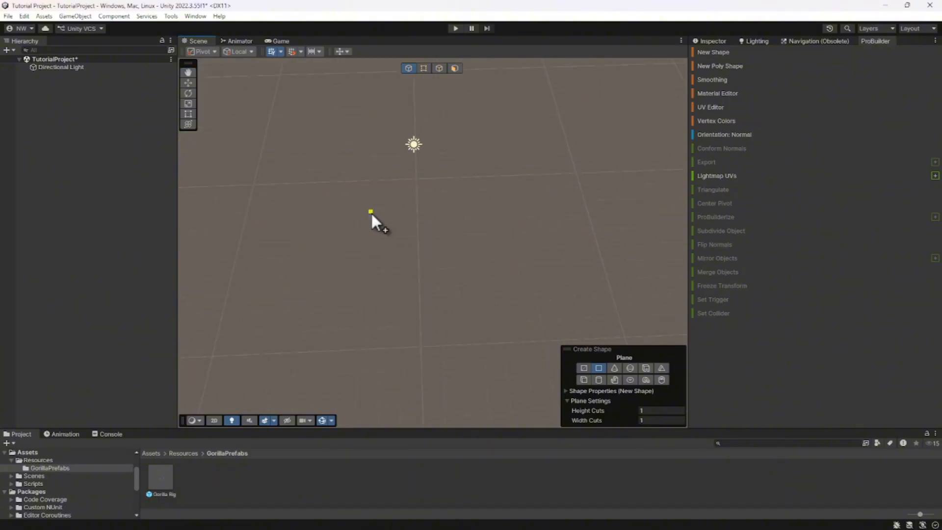
{"action": "left_click_drag", "start_coordinate": [368, 214], "coordinate": [479, 310]}
{"action": "right_click_drag", "start_coordinate": [480, 313], "coordinate": [554, 345]}
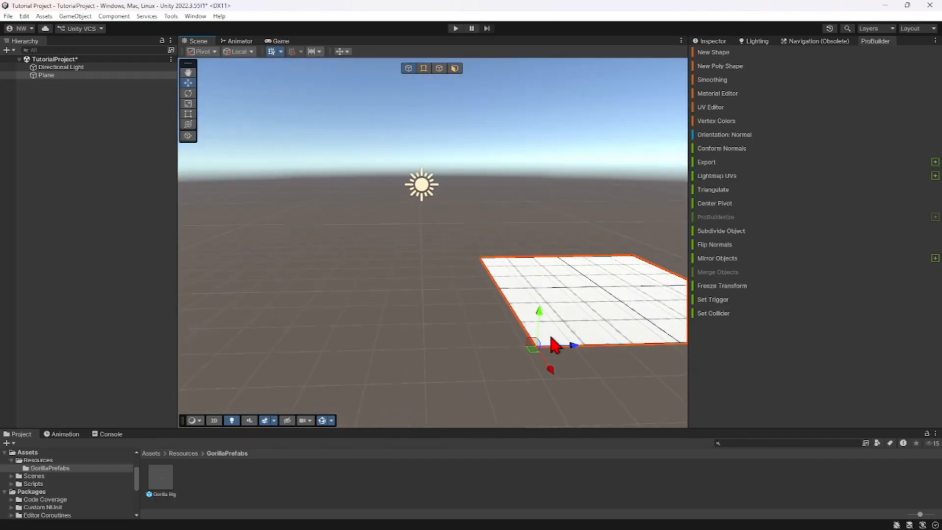
{"action": "left_click_drag", "start_coordinate": [533, 347], "coordinate": [270, 306]}
{"action": "right_click_drag", "start_coordinate": [356, 305], "coordinate": [294, 314]}
- Place the Gorilla Rig prefab on the plane and raise it until its body sits above the floor
{"action": "left_click_drag", "start_coordinate": [163, 477], "coordinate": [479, 267]}
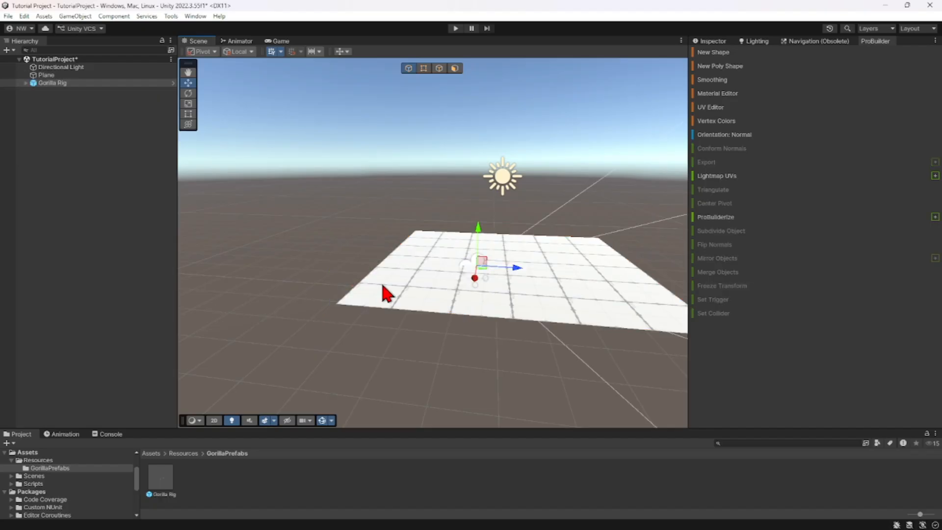
{"action": "key", "text": "w"}
{"action": "mouse_move", "coordinate": [383, 287]}
{"action": "right_mouse_down"}
{"action": "mouse_move", "coordinate": [385, 319]}
{"action": "mouse_move", "coordinate": [398, 279]}
{"action": "right_mouse_up"}
{"action": "left_click_drag", "start_coordinate": [410, 194], "coordinate": [403, 102]}
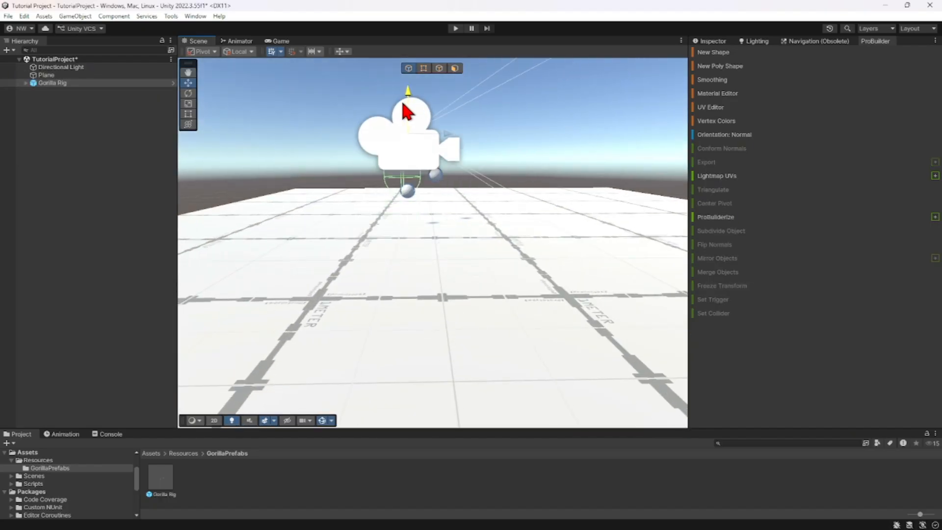
{"action": "left_click", "coordinate": [446, 480]}
{"action": "key", "text": "s"}
{"action": "right_click_drag", "start_coordinate": [425, 223], "coordinate": [444, 226]}
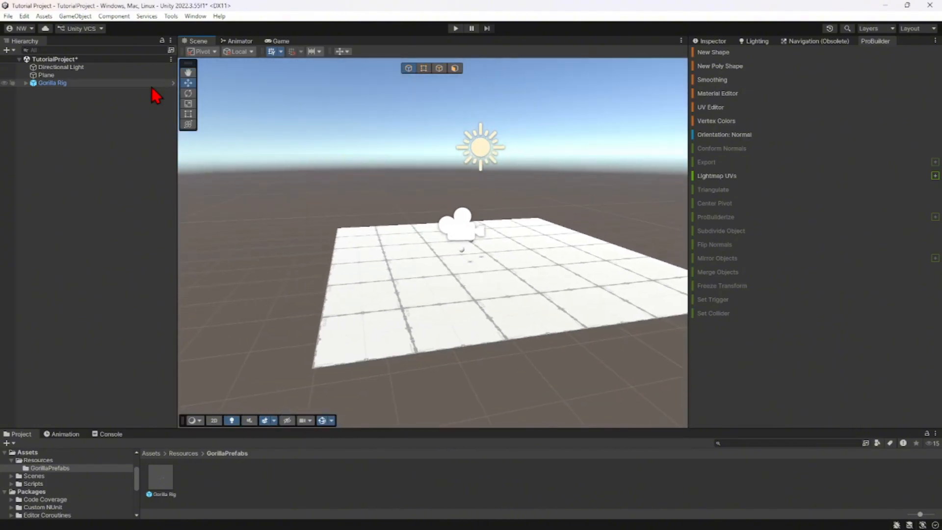
- Create an empty object named Map and make the Plane its child
{"action": "left_click", "coordinate": [6, 50]}
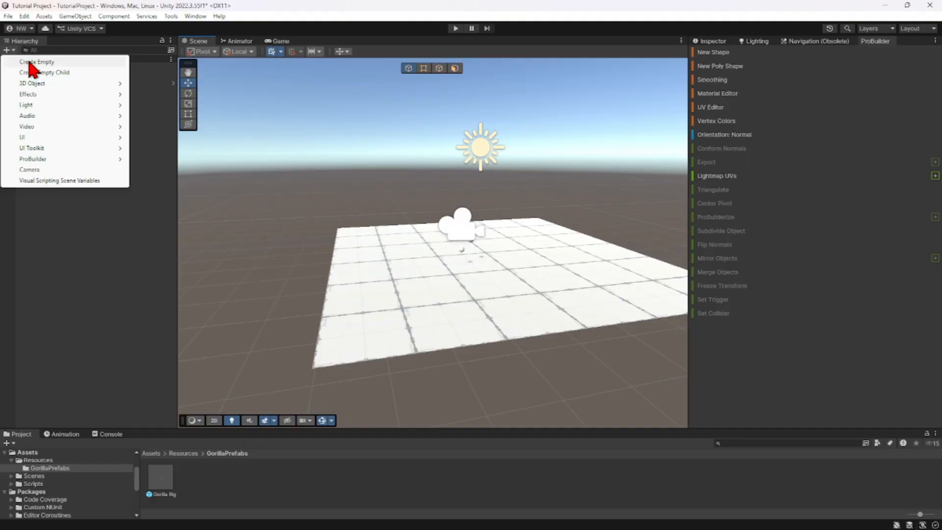
{"action": "left_click", "coordinate": [31, 61]}
{"action": "key", "text": "BackSpace"}
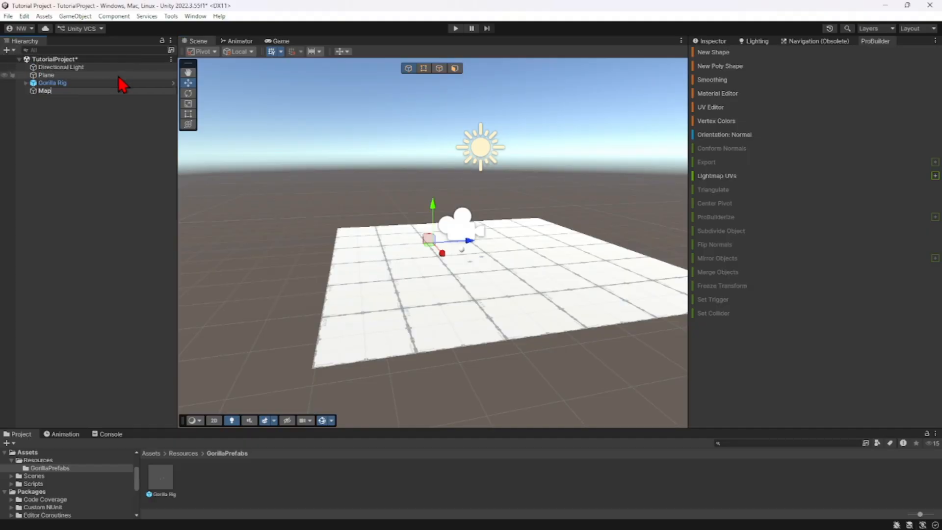
{"action": "key", "text": "Return"}
{"action": "left_click_drag", "start_coordinate": [46, 77], "coordinate": [46, 92]}
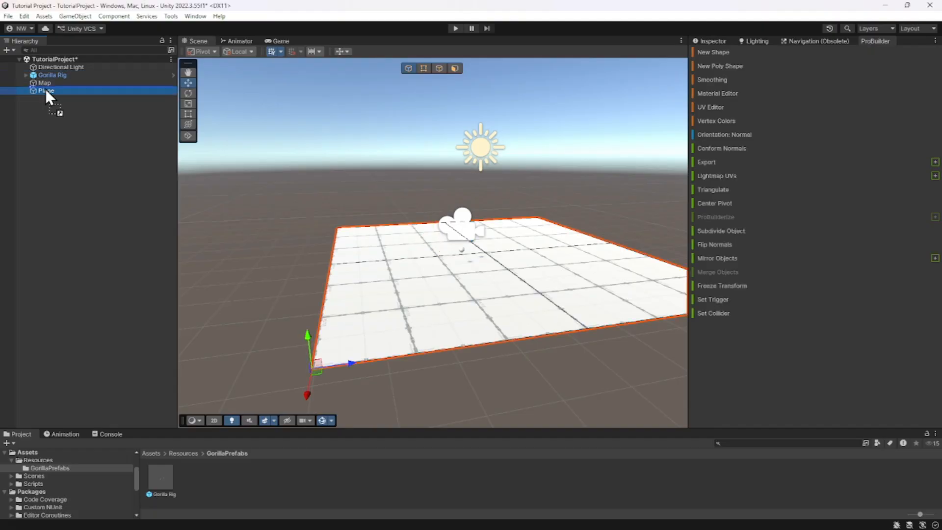
{"action": "left_click", "coordinate": [26, 83]}
{"action": "left_click", "coordinate": [51, 107]}
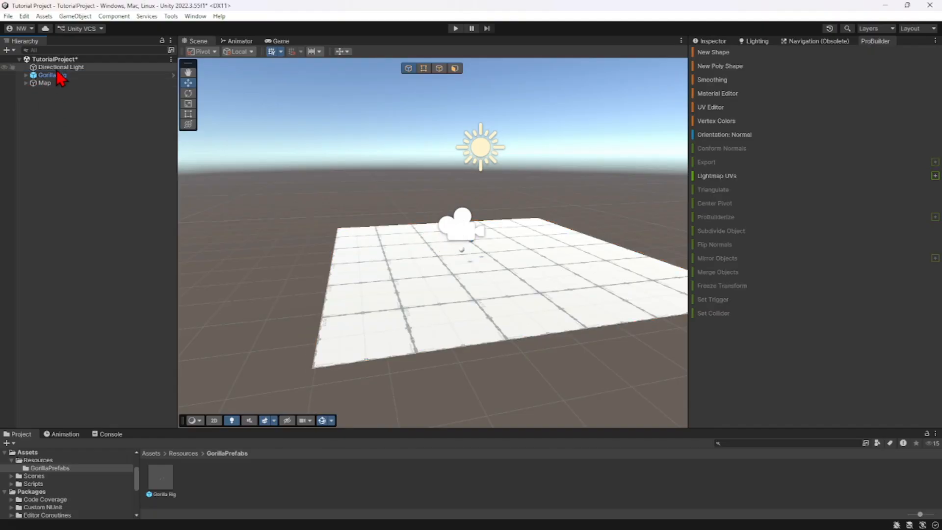
- Select the plane's outer edges in edge selection mode and extrude them upward to form the room's walls
{"action": "left_click_drag", "start_coordinate": [348, 121], "coordinate": [343, 244], "text": "alt"}
{"action": "left_click", "coordinate": [439, 68]}
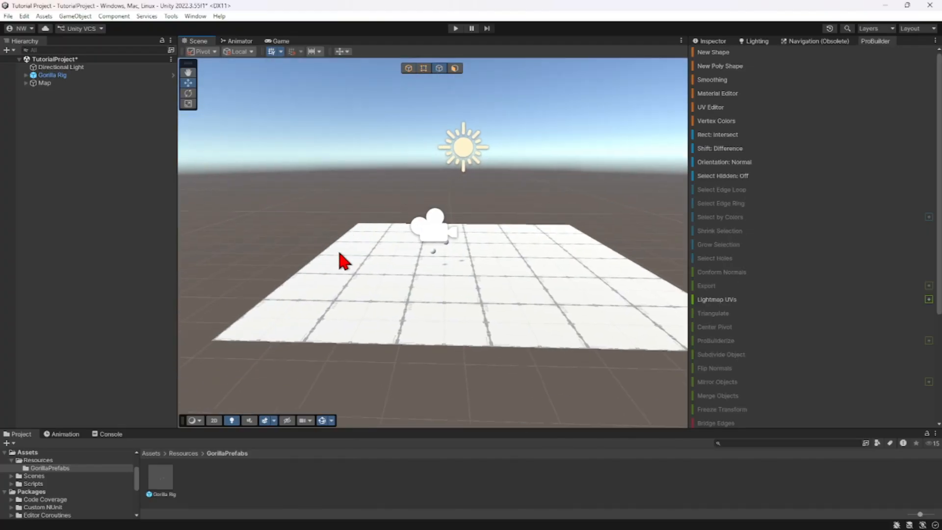
{"action": "left_click", "coordinate": [340, 254]}
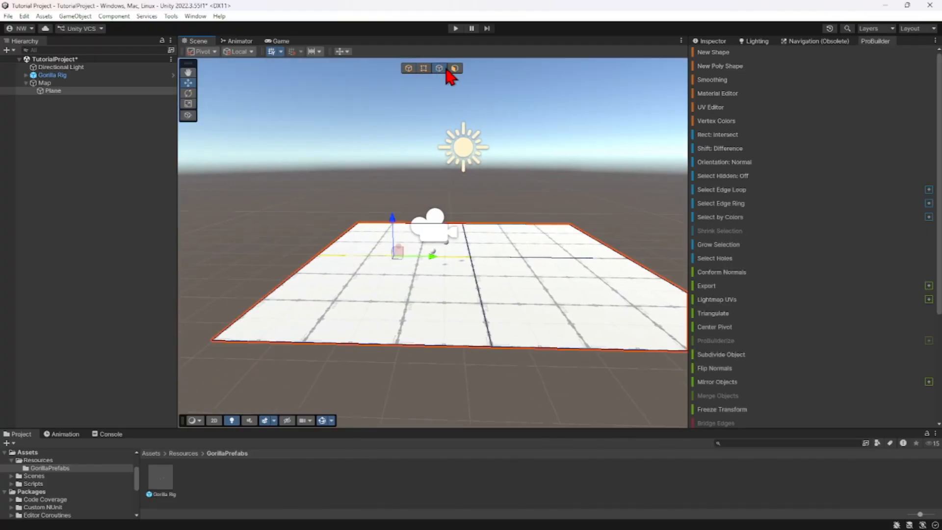
{"action": "left_click_drag", "start_coordinate": [444, 96], "coordinate": [394, 326], "text": "alt"}
{"action": "left_click_drag", "start_coordinate": [399, 290], "coordinate": [371, 300], "text": "alt"}
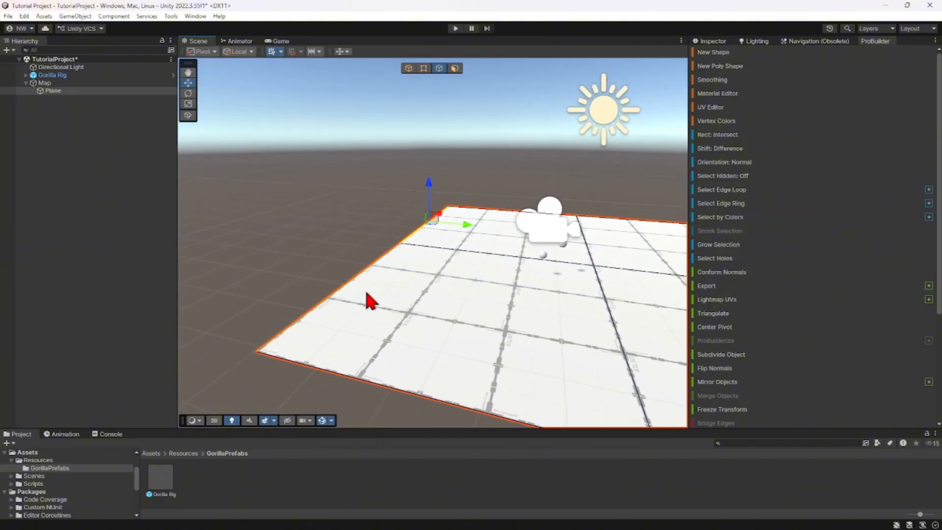
{"action": "left_click_drag", "start_coordinate": [354, 269], "coordinate": [427, 326], "text": "alt"}
{"action": "scroll", "coordinate": [772, 315], "scroll_direction": "down", "scroll_amount": 5}
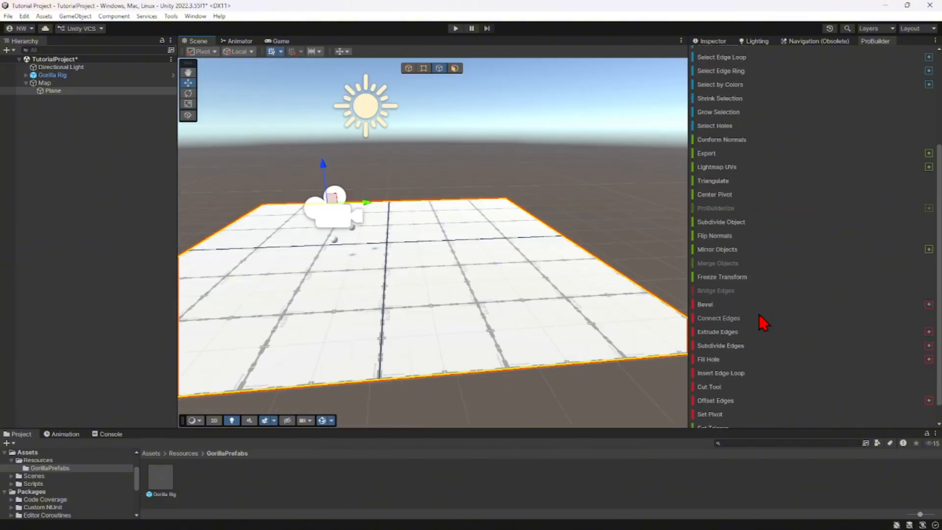
{"action": "left_click", "coordinate": [717, 334]}
{"action": "left_click_drag", "start_coordinate": [656, 343], "coordinate": [501, 295], "text": "alt"}
{"action": "left_click_drag", "start_coordinate": [479, 226], "coordinate": [455, 109], "text": "alt"}
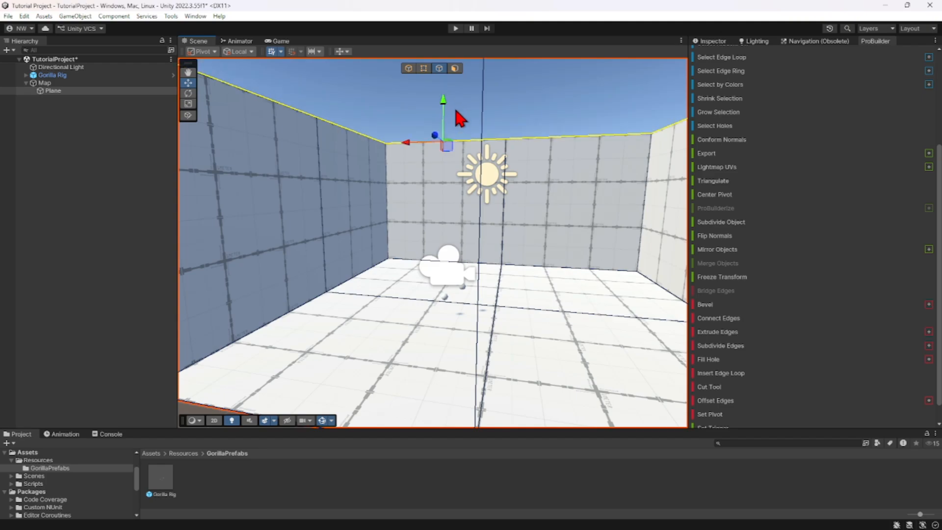
- Extrude the top edge of one wall across to the opposite wall to close the room with a ceiling
{"action": "right_click_drag", "start_coordinate": [499, 195], "coordinate": [510, 153]}
{"action": "key", "text": "w"}
{"action": "left_click", "coordinate": [459, 234]}
{"action": "key", "text": "w"}
{"action": "right_click_drag", "start_coordinate": [458, 235], "coordinate": [406, 247]}
{"action": "left_click", "coordinate": [514, 231], "text": "shift"}
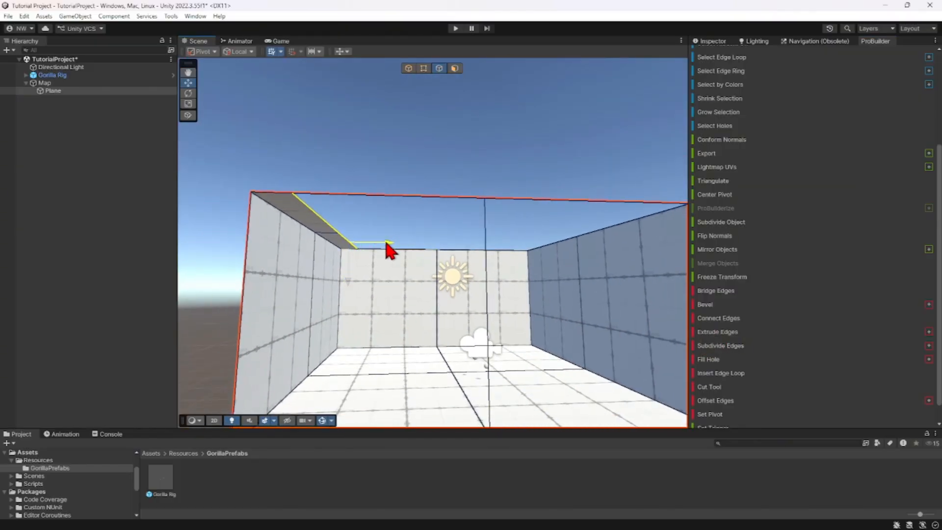
{"action": "key", "text": "alt+b"}
{"action": "left_click", "coordinate": [550, 247]}
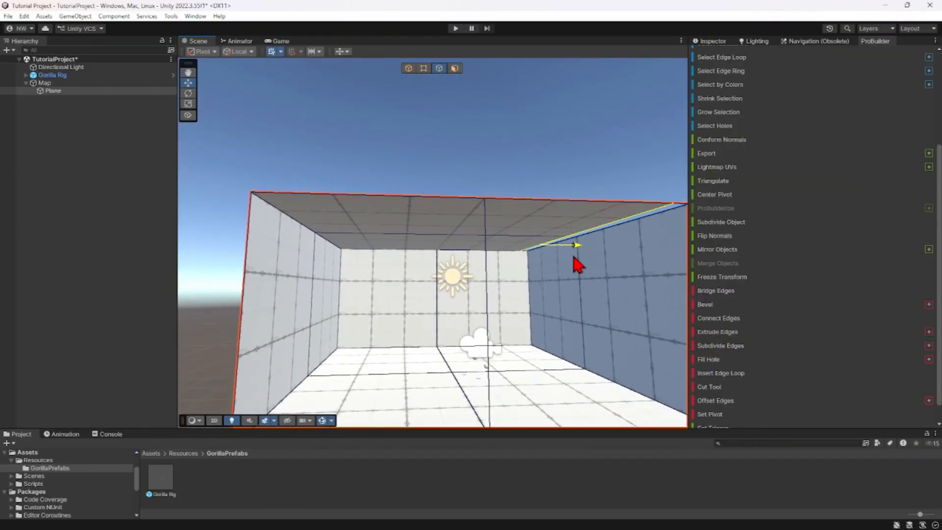
{"action": "left_click", "coordinate": [524, 131]}
{"action": "right_click_drag", "start_coordinate": [524, 130], "coordinate": [464, 202]}
- Delete the Directional Light from the scene and return ProBuilder to object selection mode
{"action": "left_click", "coordinate": [102, 69]}
{"action": "right_click", "coordinate": [103, 70]}
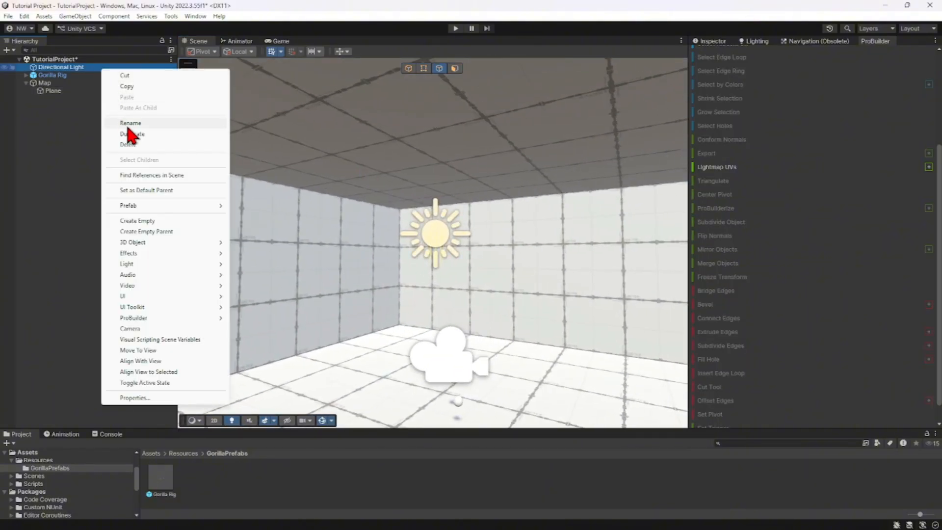
{"action": "left_click", "coordinate": [128, 144]}
{"action": "right_click_drag", "start_coordinate": [415, 223], "coordinate": [848, 212]}
{"action": "key", "text": "w"}
{"action": "key", "text": "s"}
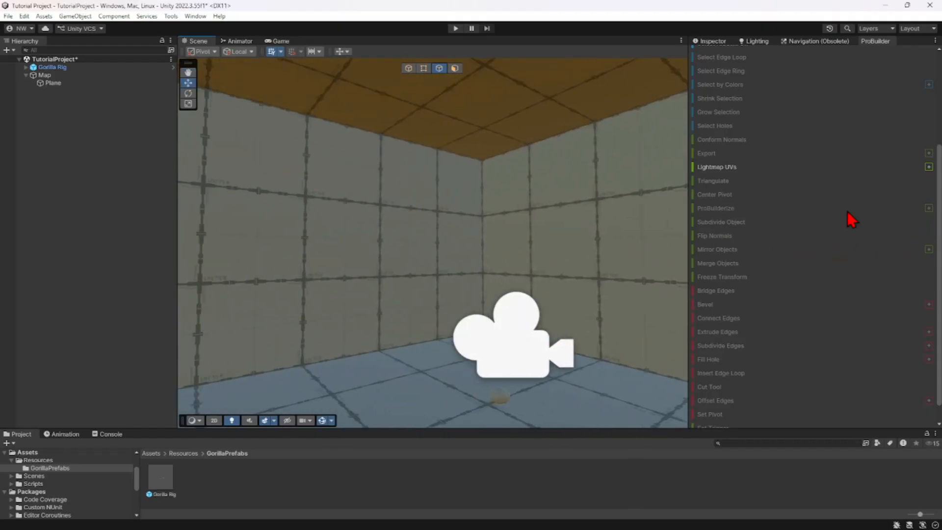
{"action": "right_click_drag", "start_coordinate": [373, 93], "coordinate": [697, 233]}
{"action": "left_click", "coordinate": [409, 69]}
{"action": "right_click_drag", "start_coordinate": [636, 210], "coordinate": [722, 240]}
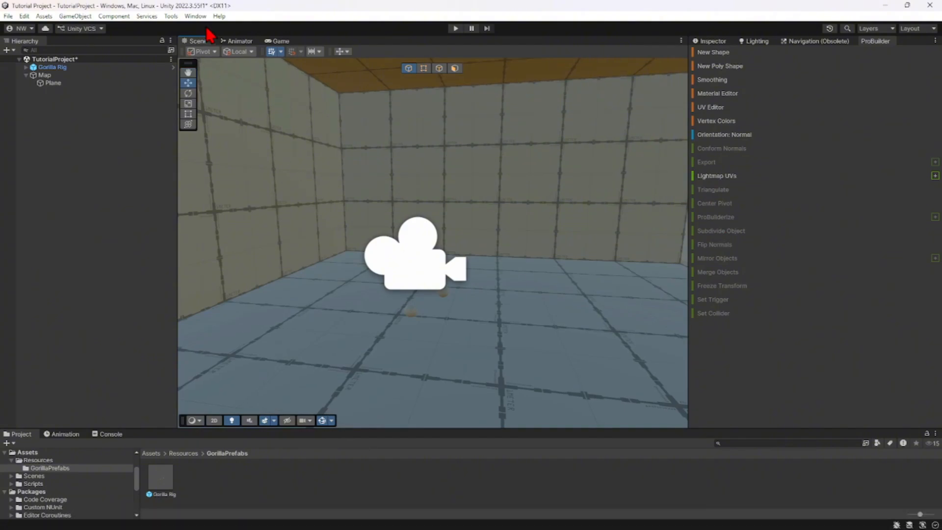
- Reopen the Package Manager and search the Unity Registry for "com.unity.xr.interaction.toolkit"
{"action": "left_click", "coordinate": [199, 16]}
{"action": "left_click", "coordinate": [222, 127]}
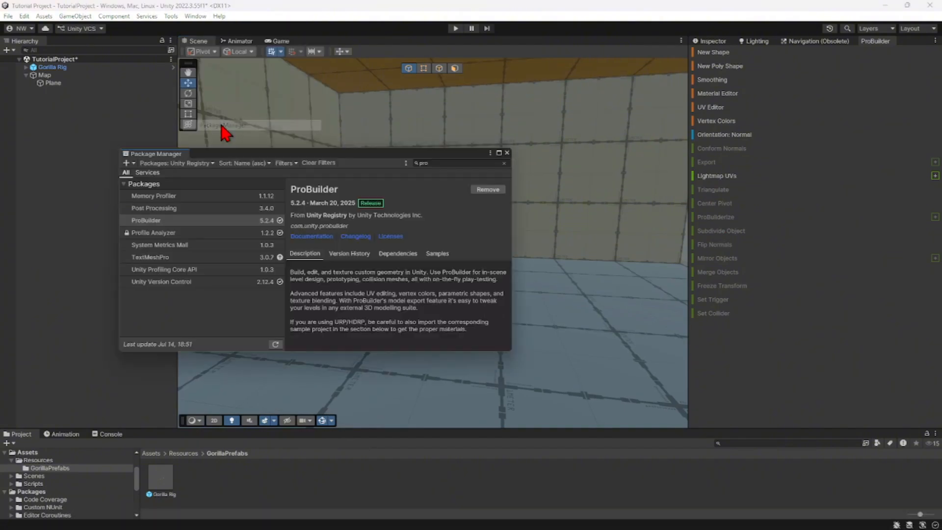
{"action": "left_click", "coordinate": [184, 165]}
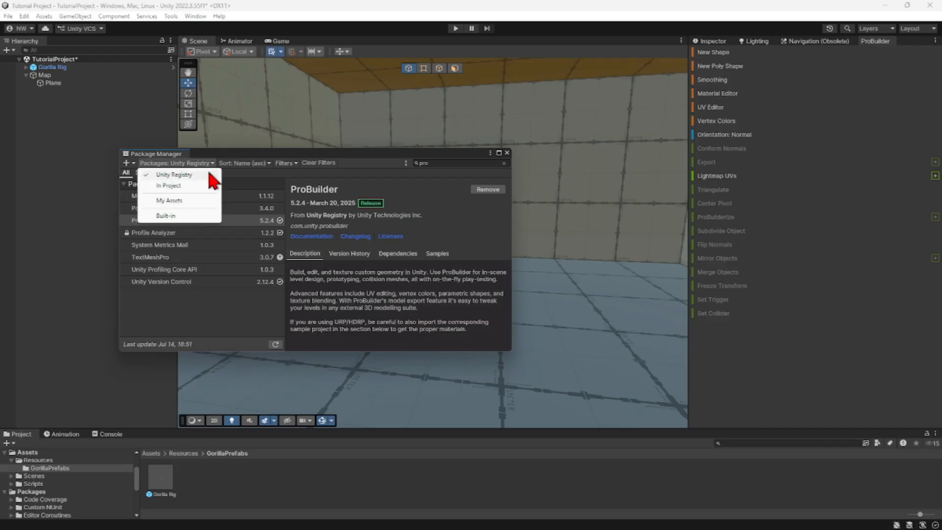
{"action": "left_click", "coordinate": [444, 164]}
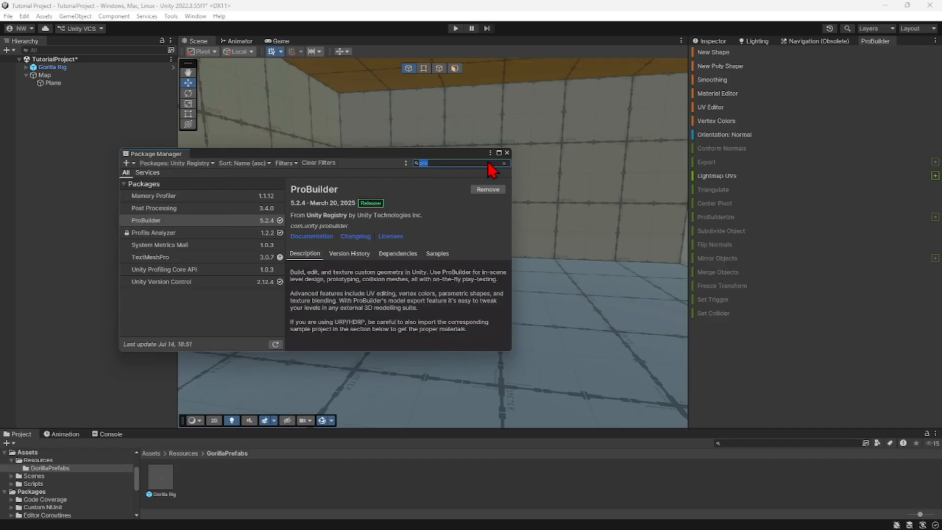
{"action": "key", "text": "BackSpace"}
{"action": "type", "text": "com"}
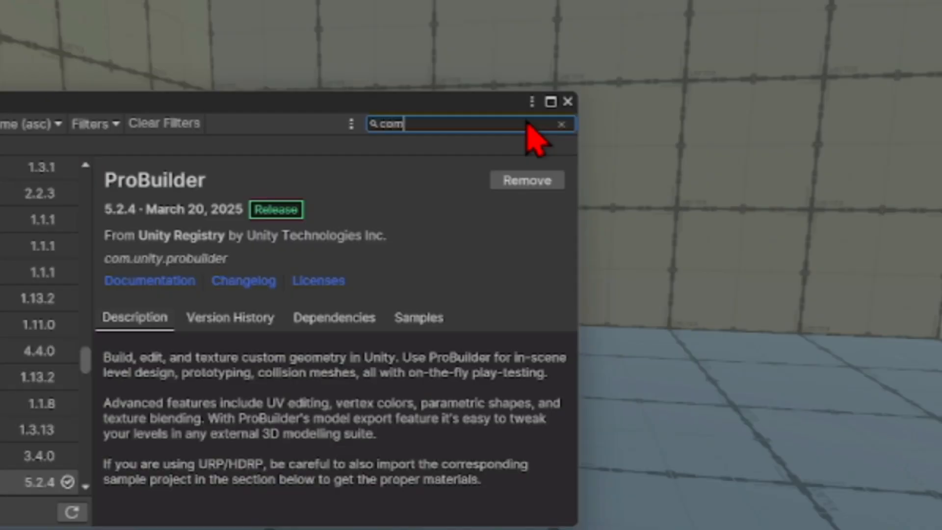
{"action": "type", "text": ".unity.xr.interact"}
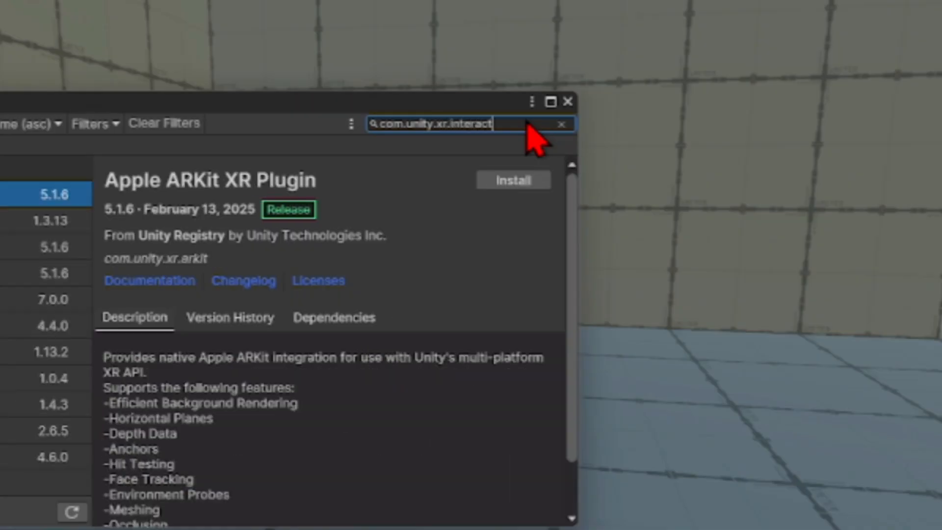
{"action": "type", "text": "ion.toolkit"}
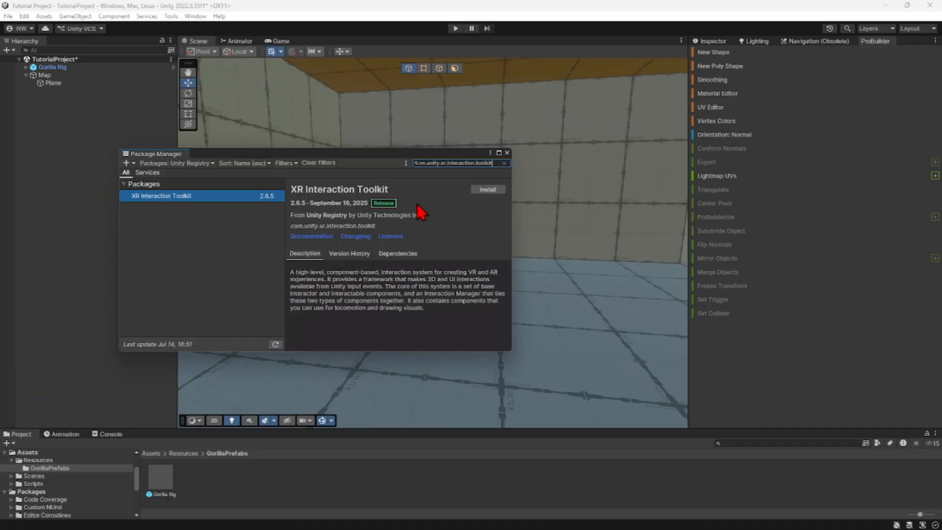
- Install XR Interaction Toolkit 2.6.5, clear the package search, and dismiss the input backend warning without restarting the editor
{"action": "left_click", "coordinate": [489, 189]}
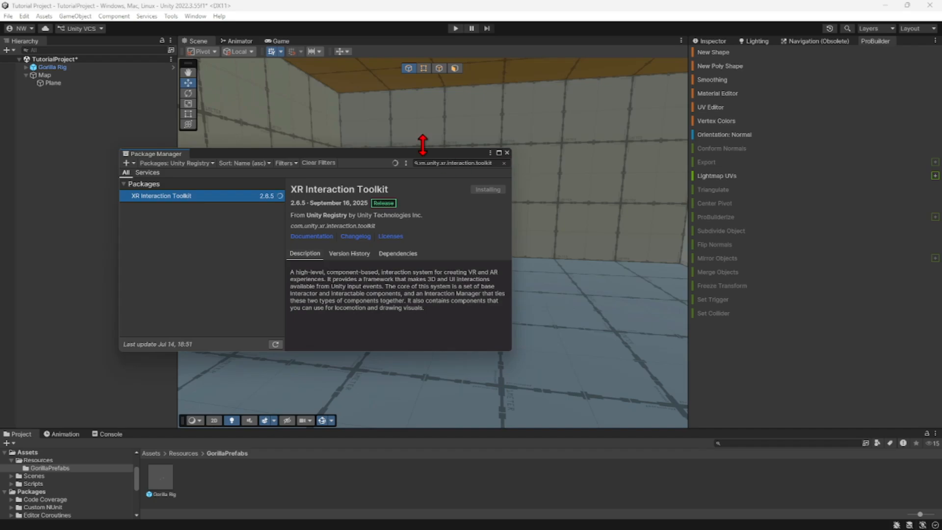
{"action": "triple_click", "coordinate": [489, 164]}
{"action": "key", "text": "BackSpace"}
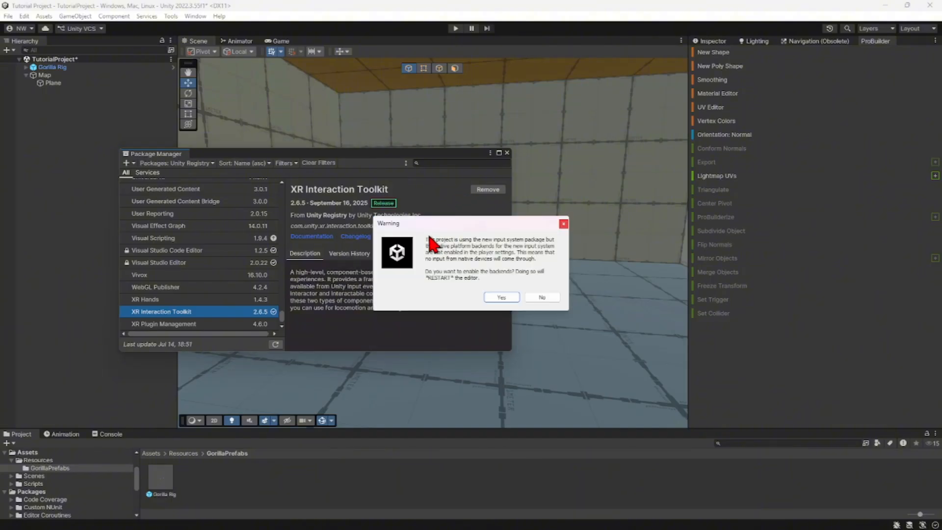
{"action": "left_click_drag", "start_coordinate": [431, 239], "coordinate": [537, 290]}
{"action": "left_click", "coordinate": [499, 297]}
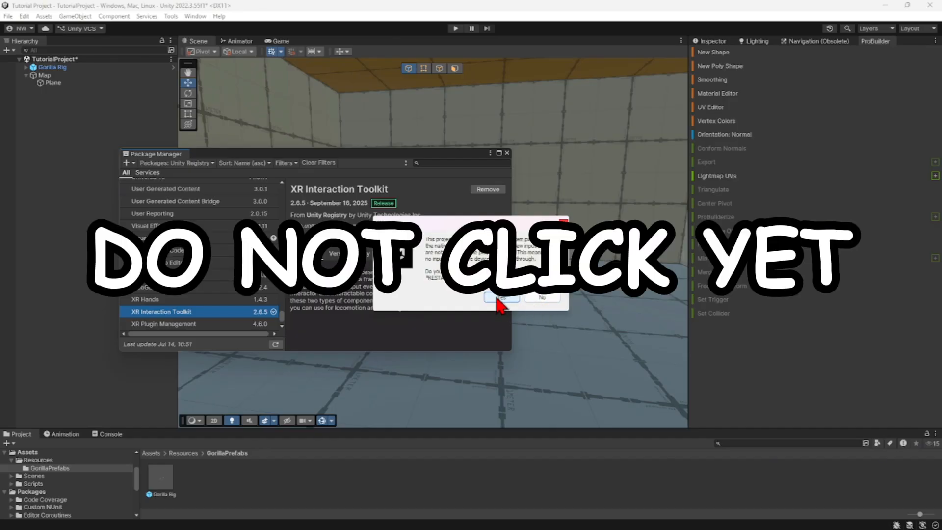
{"action": "left_click", "coordinate": [563, 222]}
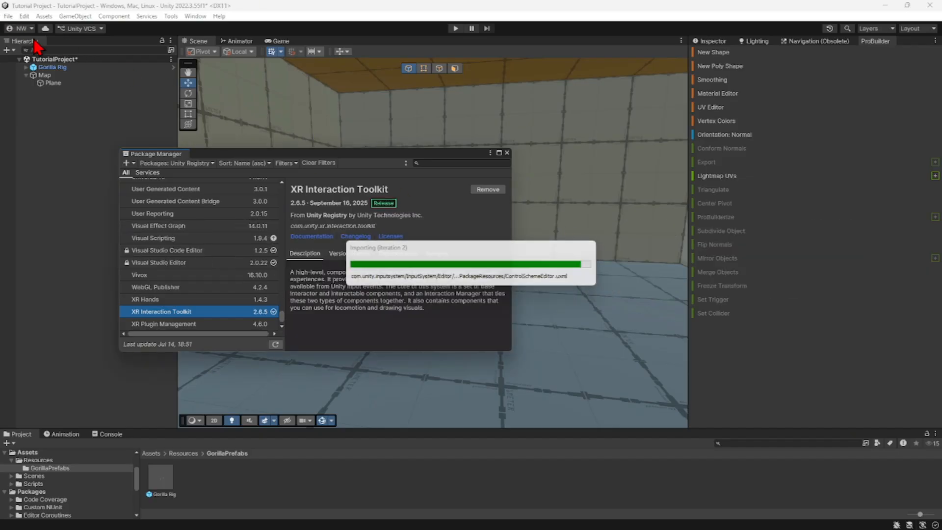
- Save the TutorialProject scene and close the Package Manager
{"action": "left_click", "coordinate": [8, 16]}
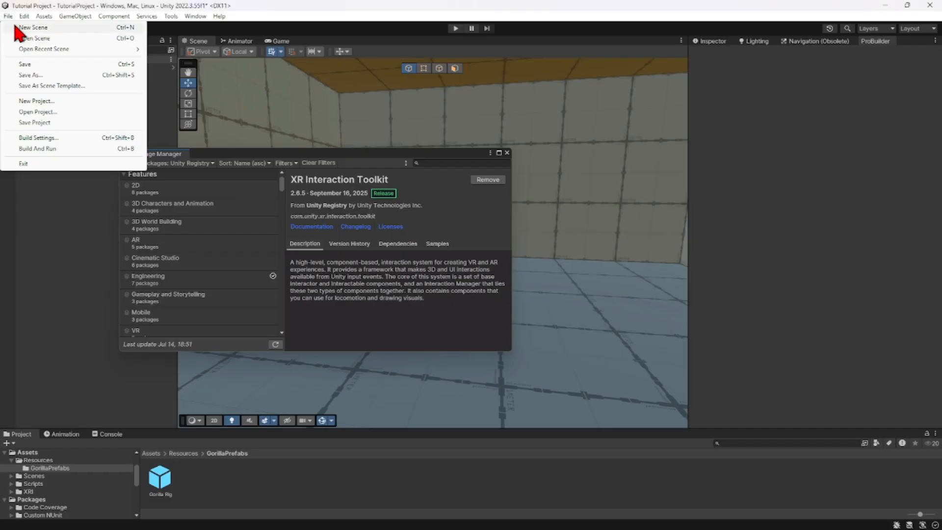
{"action": "left_click", "coordinate": [22, 63]}
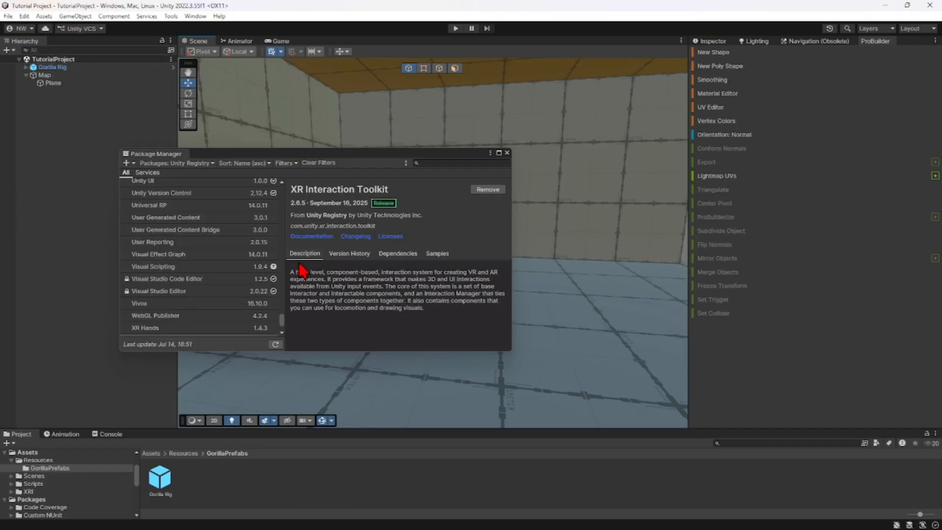
{"action": "left_click", "coordinate": [193, 318]}
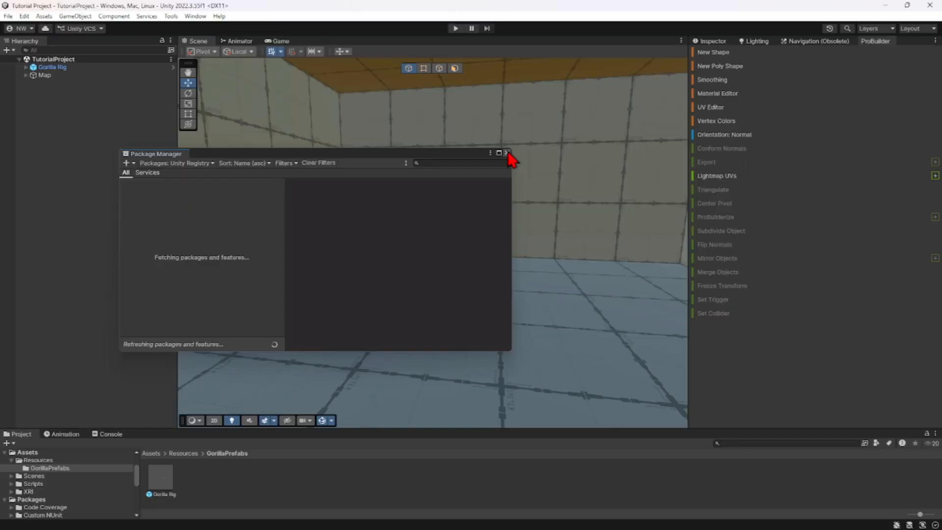
{"action": "left_click", "coordinate": [507, 153]}
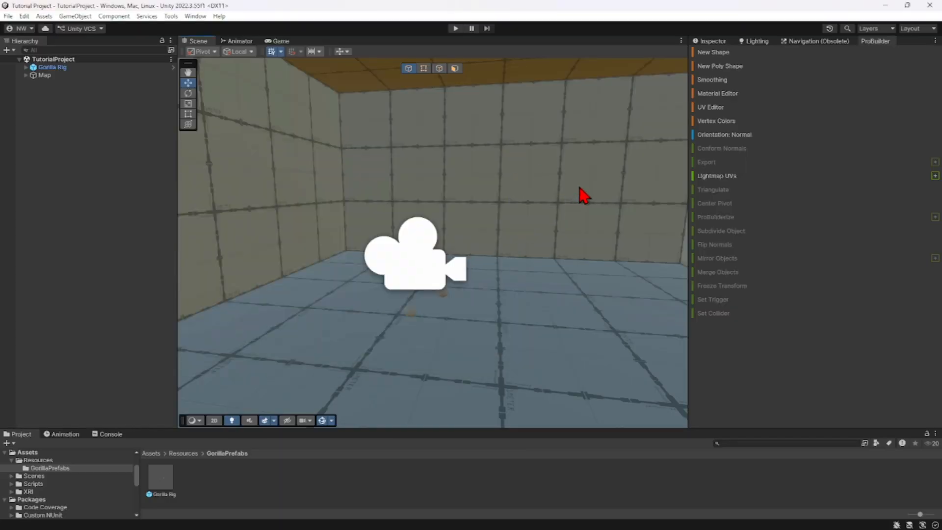
- Install the XR Plugin Management package from the Unity Registry
{"action": "right_click_drag", "start_coordinate": [612, 149], "coordinate": [626, 165]}
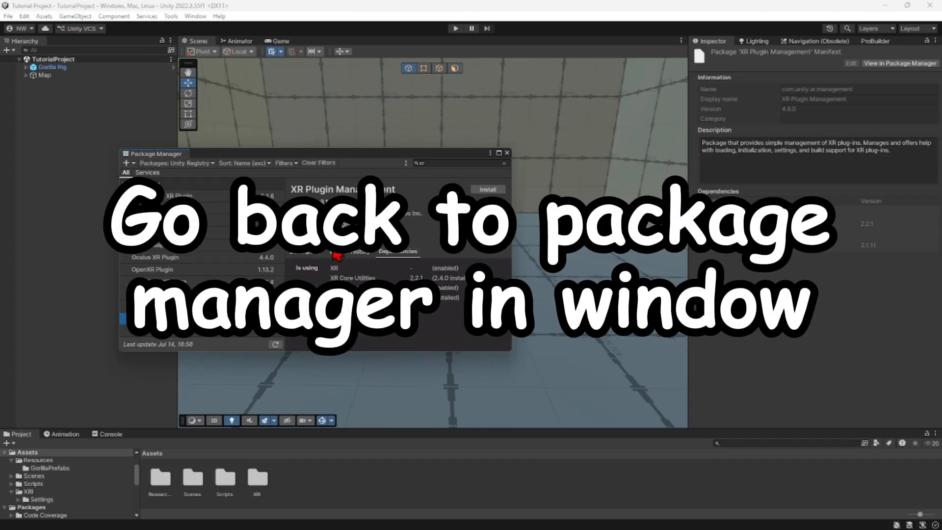
{"action": "left_click", "coordinate": [483, 192]}
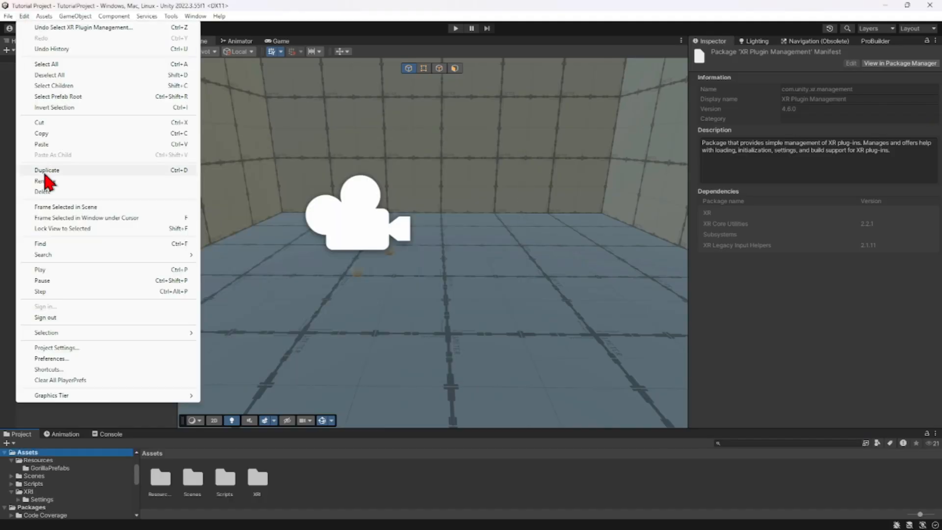
- Enable OpenXR as the XR plug-in provider for the desktop platform in Project Settings
{"action": "left_click", "coordinate": [56, 349]}
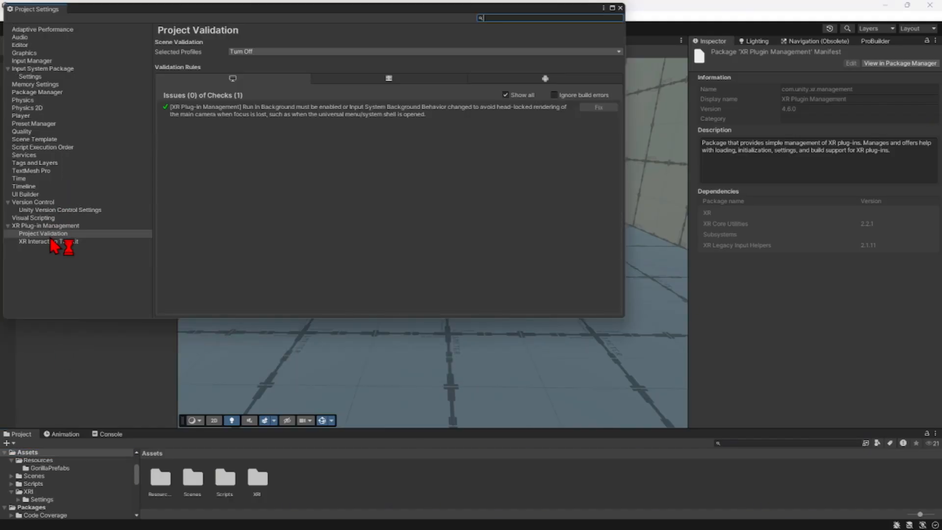
{"action": "left_click", "coordinate": [41, 225]}
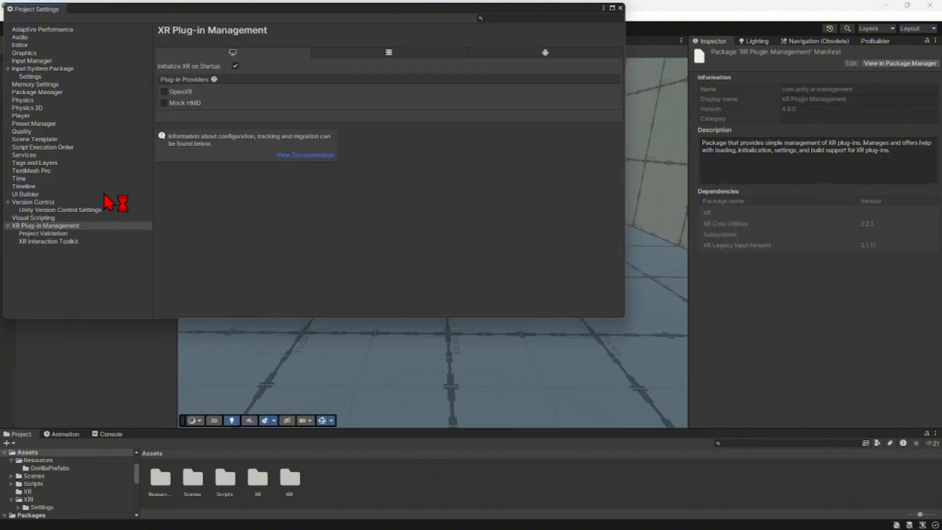
{"action": "left_click", "coordinate": [66, 242]}
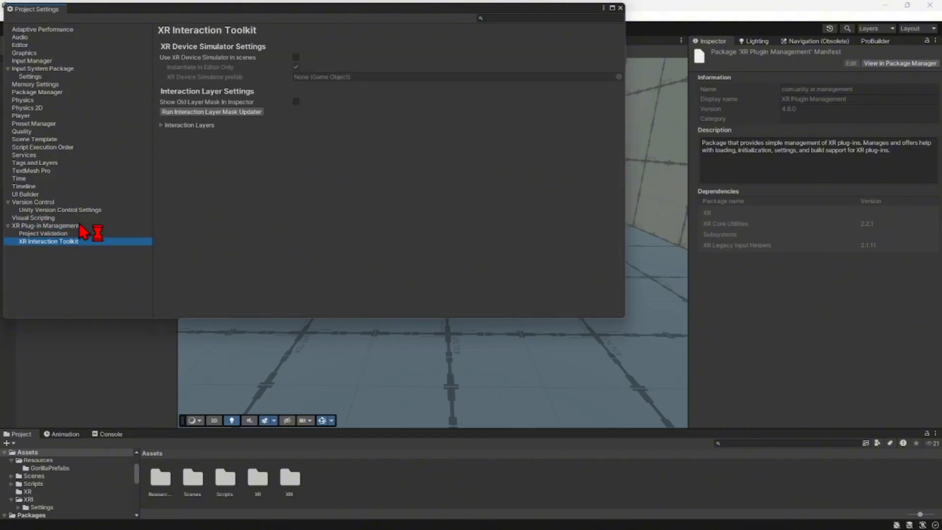
{"action": "left_click", "coordinate": [62, 226]}
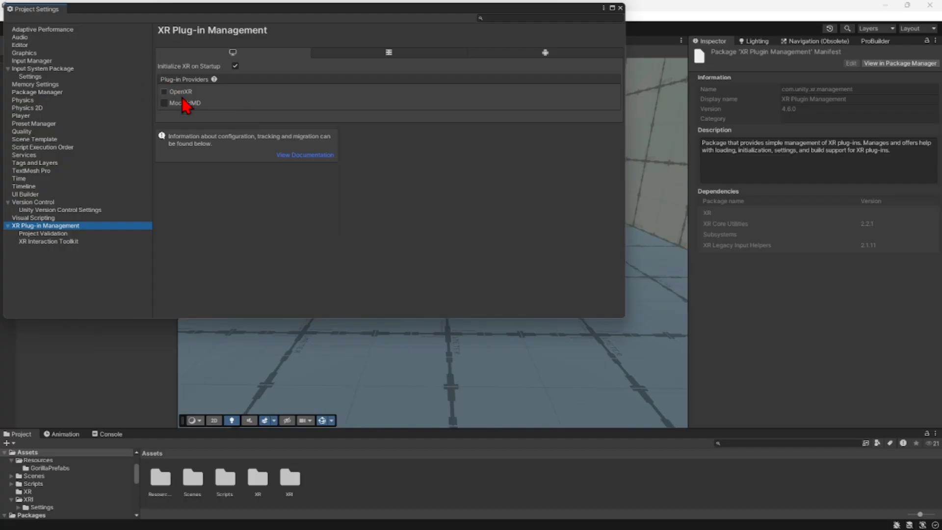
{"action": "left_click", "coordinate": [165, 92]}
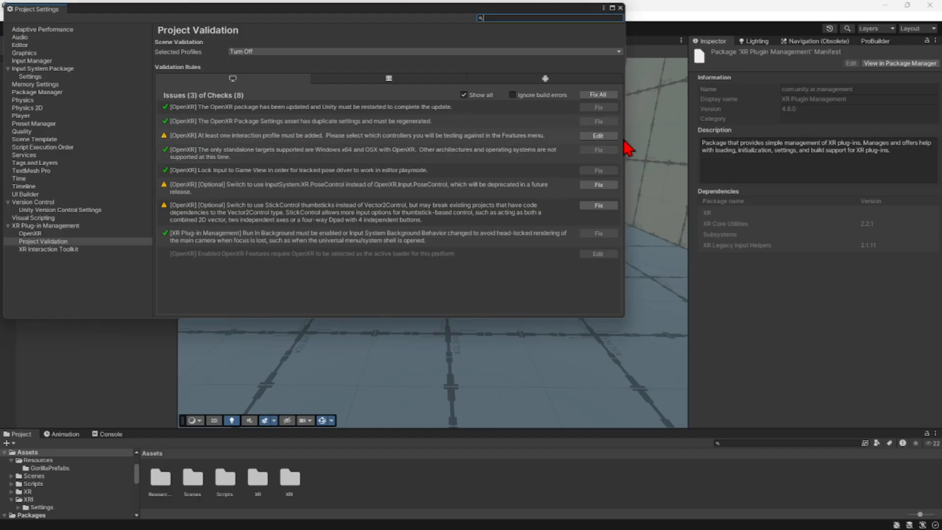
- Add the Valve Index Controller Profile and Oculus Touch Controller Profile to the desktop OpenXR interaction profiles
{"action": "left_click", "coordinate": [598, 138]}
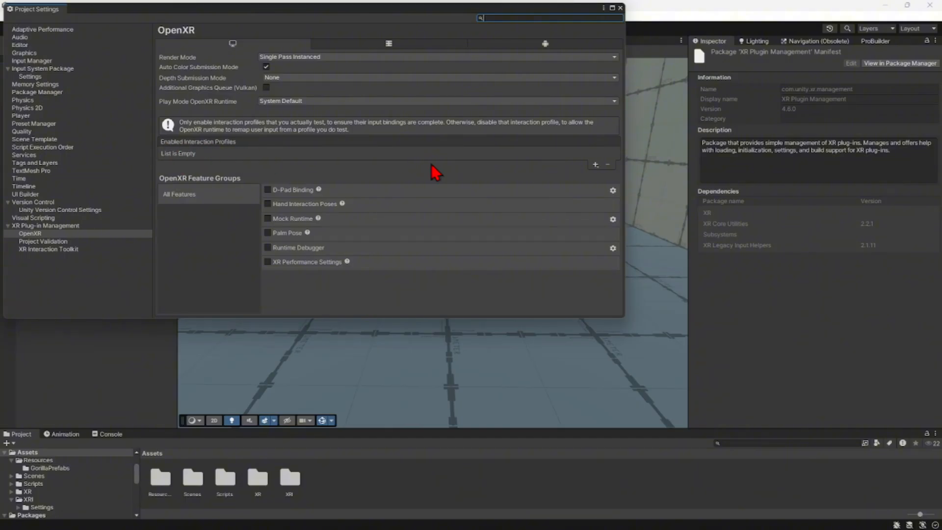
{"action": "left_click", "coordinate": [595, 165]}
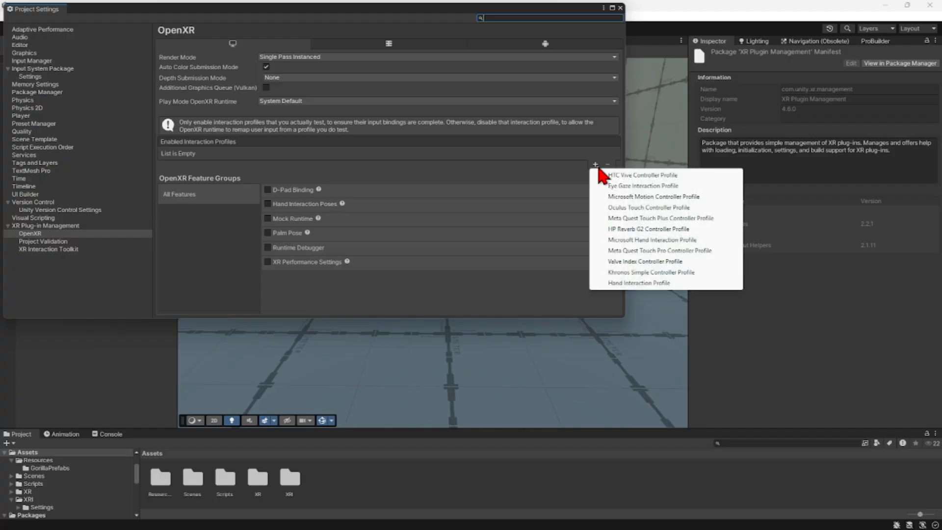
{"action": "left_click", "coordinate": [640, 262]}
{"action": "left_click", "coordinate": [595, 165]}
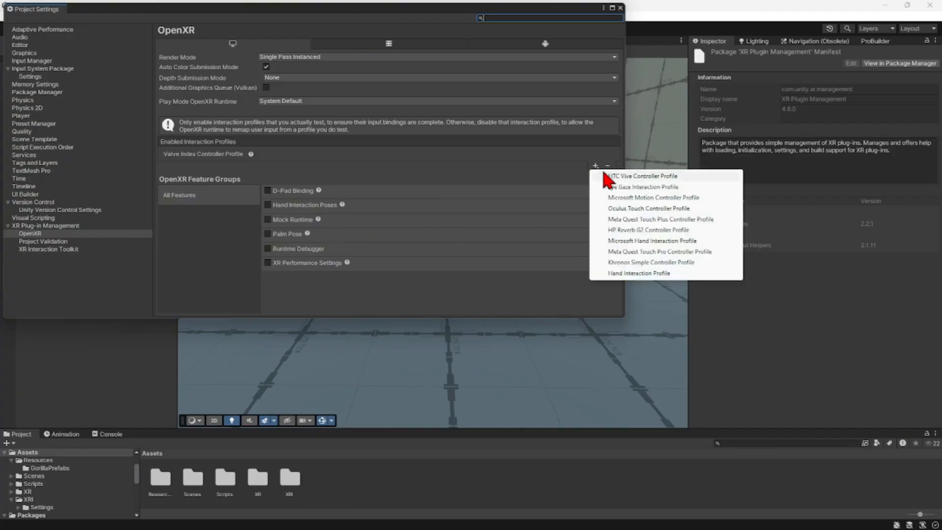
{"action": "left_click", "coordinate": [652, 210]}
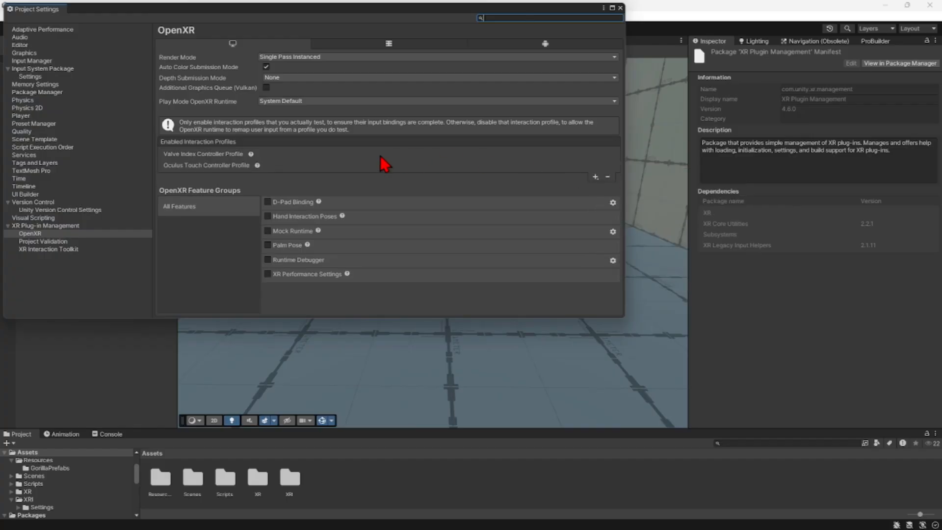
- Enable OpenXR as the XR plug-in provider for the Android platform
{"action": "left_click", "coordinate": [69, 226]}
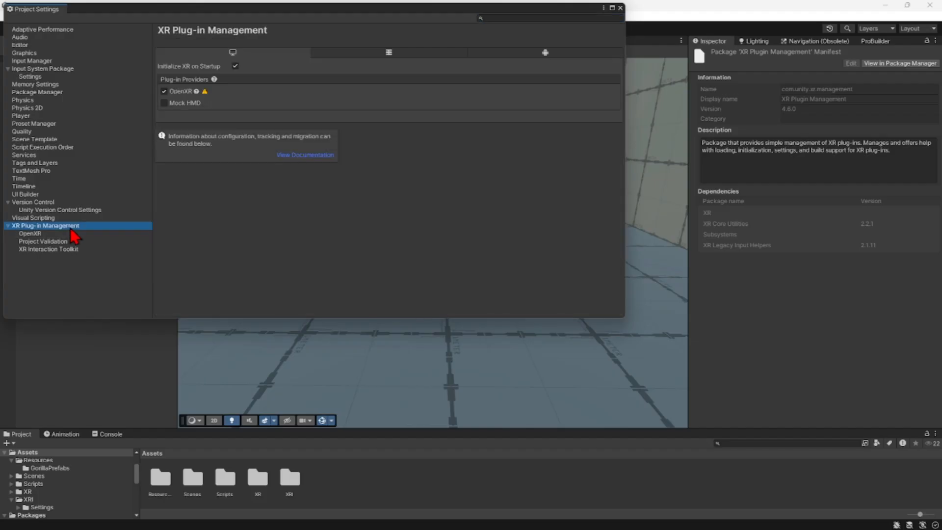
{"action": "left_click", "coordinate": [511, 61]}
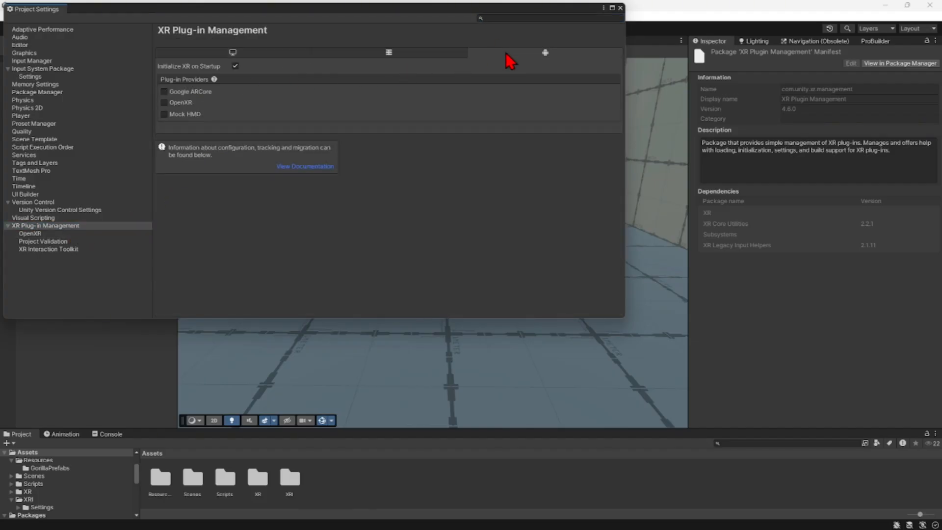
{"action": "left_click", "coordinate": [165, 103]}
- Set the OpenXR Render Mode to Multi-pass for both the desktop and Android platforms
{"action": "left_click", "coordinate": [47, 250]}
{"action": "left_click", "coordinate": [45, 242]}
{"action": "left_click", "coordinate": [41, 234]}
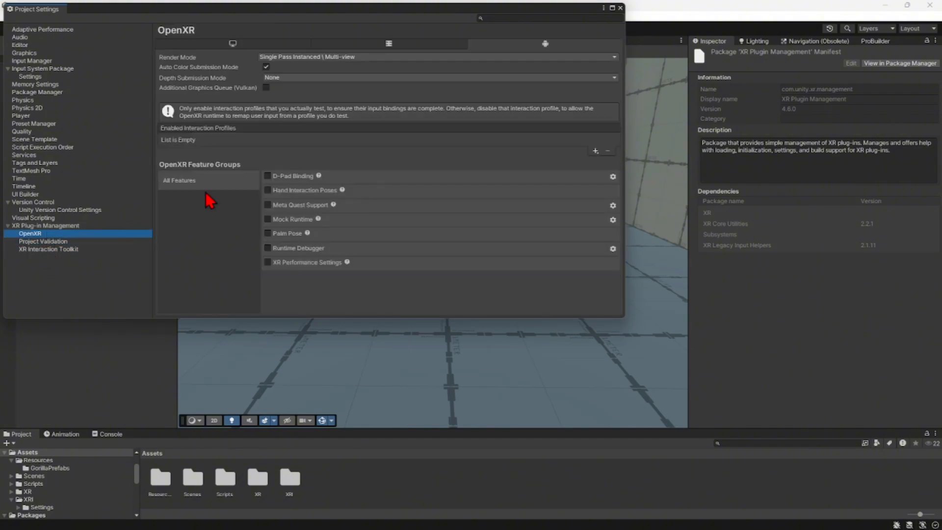
{"action": "left_click", "coordinate": [248, 47]}
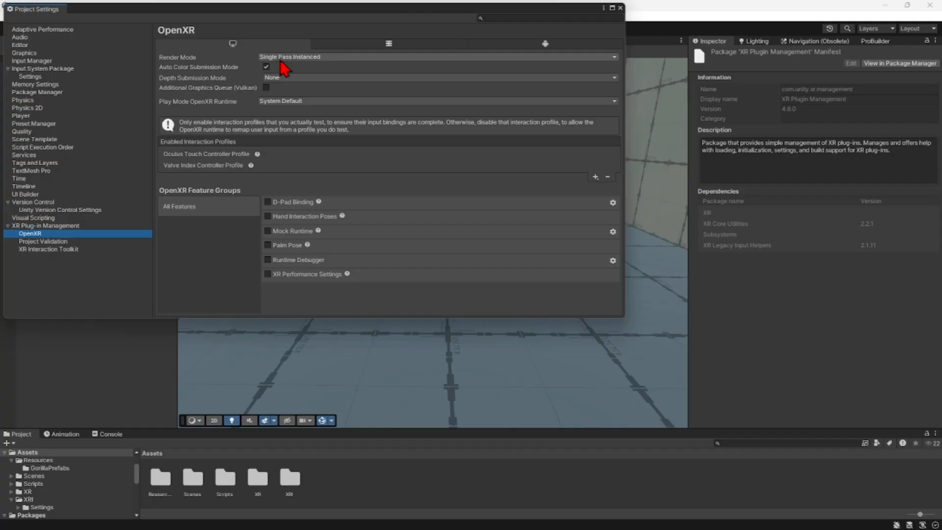
{"action": "left_click", "coordinate": [285, 57]}
{"action": "left_click", "coordinate": [295, 67]}
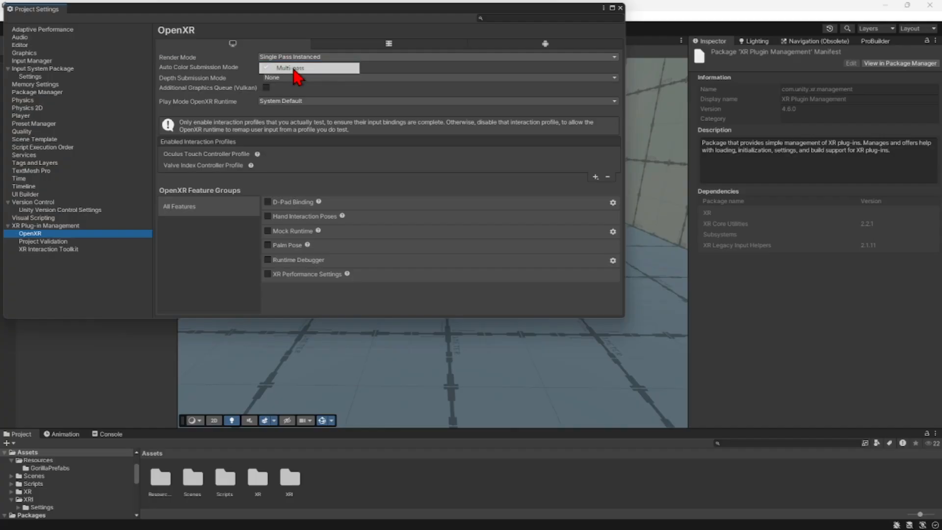
{"action": "left_click", "coordinate": [523, 47]}
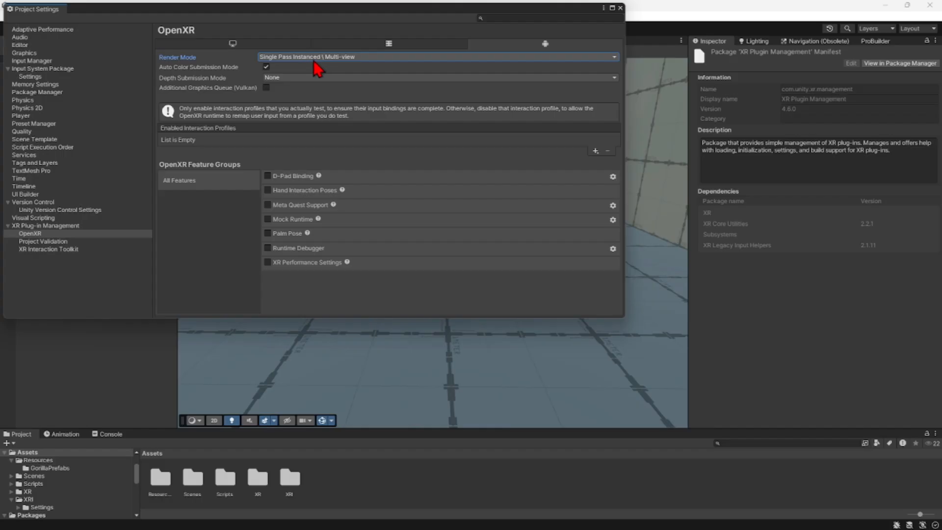
{"action": "left_click", "coordinate": [314, 59]}
{"action": "left_click", "coordinate": [313, 68]}
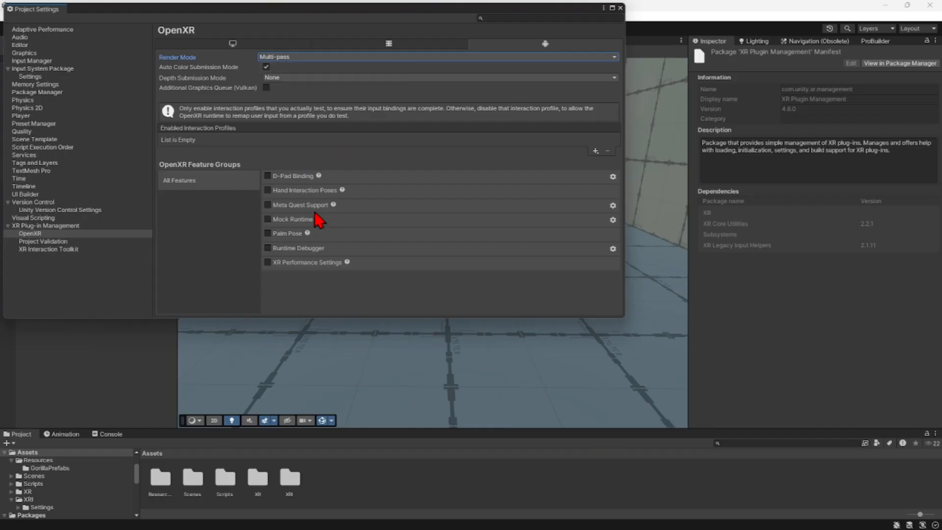
{"action": "left_click", "coordinate": [595, 151]}
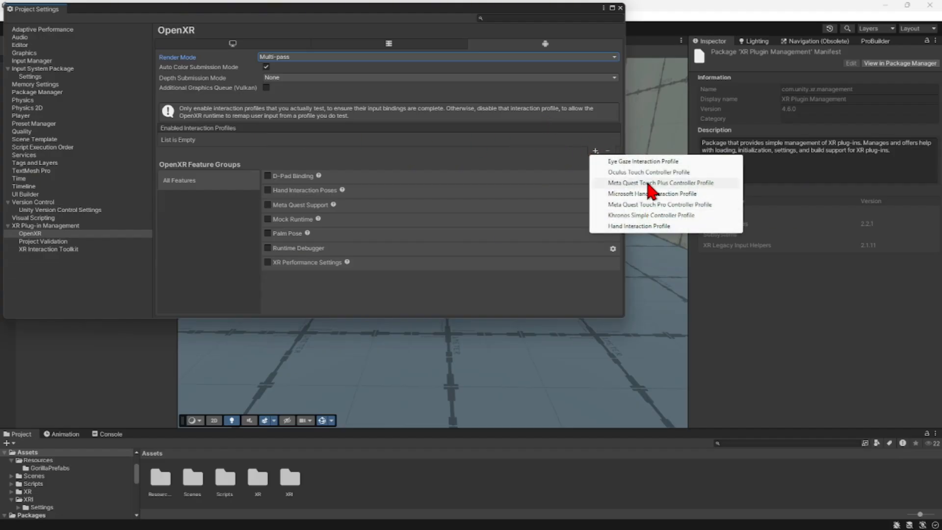
{"action": "left_click", "coordinate": [649, 184]}
{"action": "left_click", "coordinate": [607, 152]}
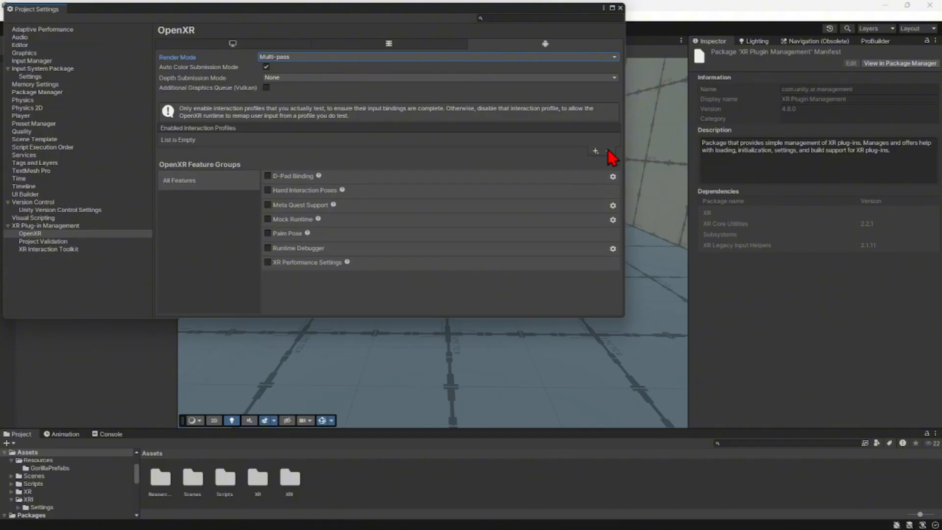
- Add the Oculus Touch Controller Profile to the Android OpenXR interaction profiles and close Project Settings
{"action": "left_click", "coordinate": [596, 151]}
{"action": "left_click", "coordinate": [638, 174]}
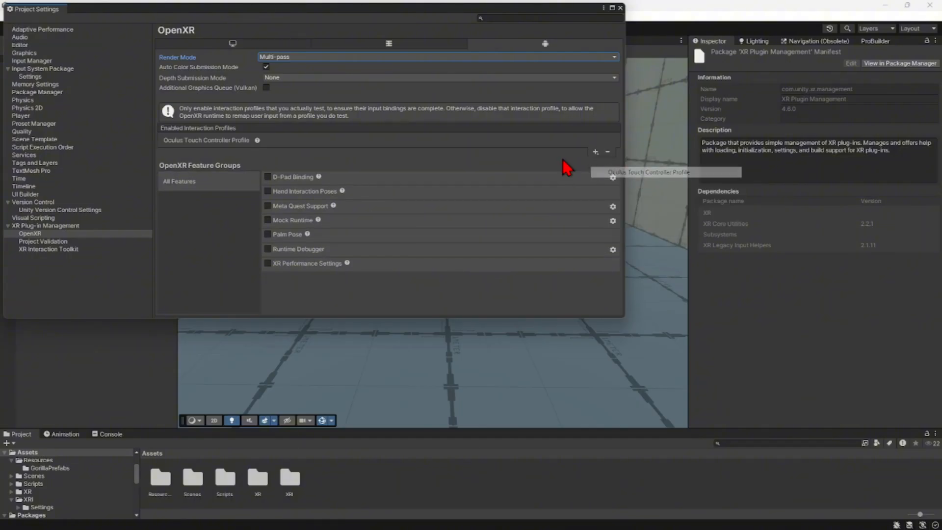
{"action": "left_click", "coordinate": [594, 153]}
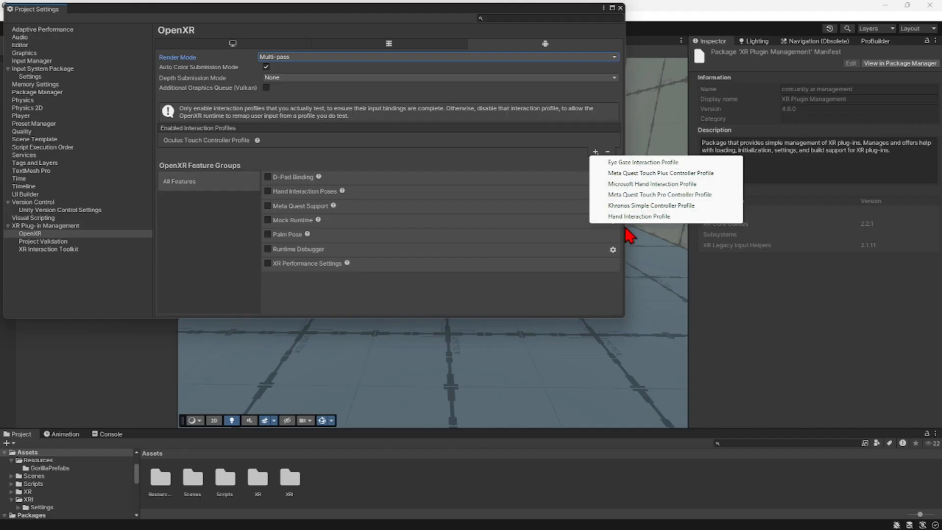
{"action": "left_click", "coordinate": [229, 265]}
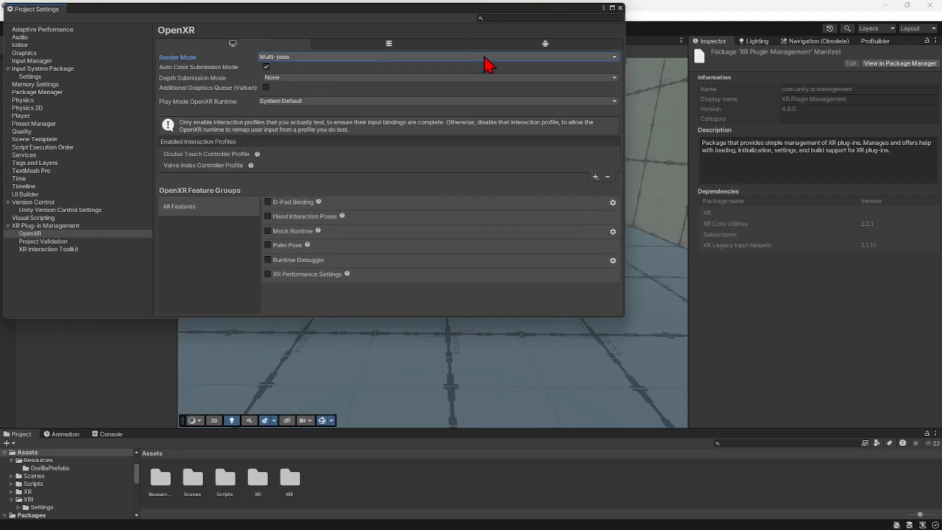
{"action": "left_click", "coordinate": [514, 47]}
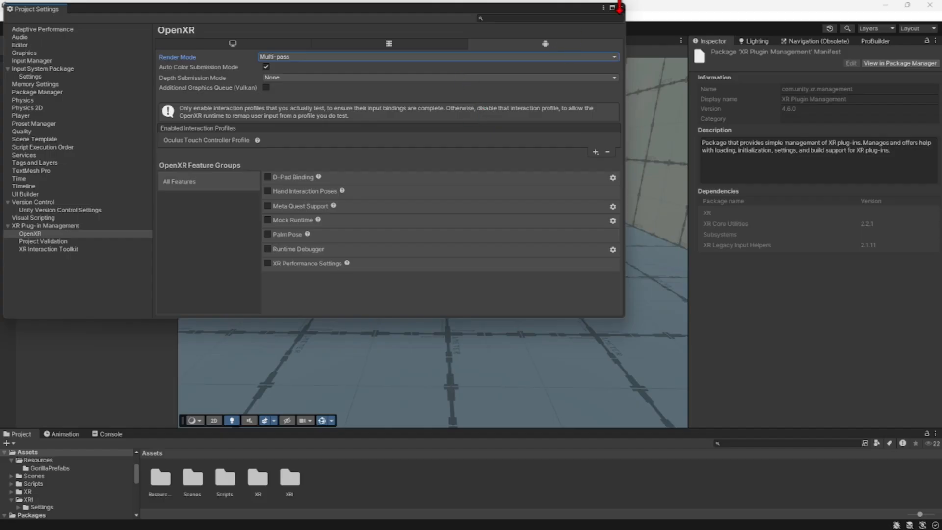
{"action": "left_click", "coordinate": [621, 8]}
- Save the scene and run it in Play mode with the Scene view displayed
{"action": "right_click_drag", "start_coordinate": [582, 246], "coordinate": [289, 162]}
{"action": "left_click", "coordinate": [9, 15]}
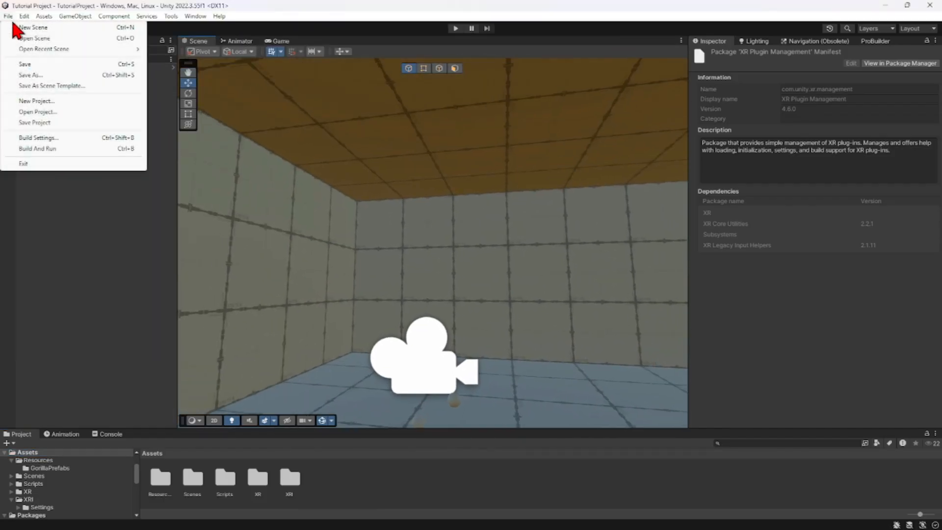
{"action": "left_click", "coordinate": [27, 65]}
{"action": "left_click", "coordinate": [456, 28]}
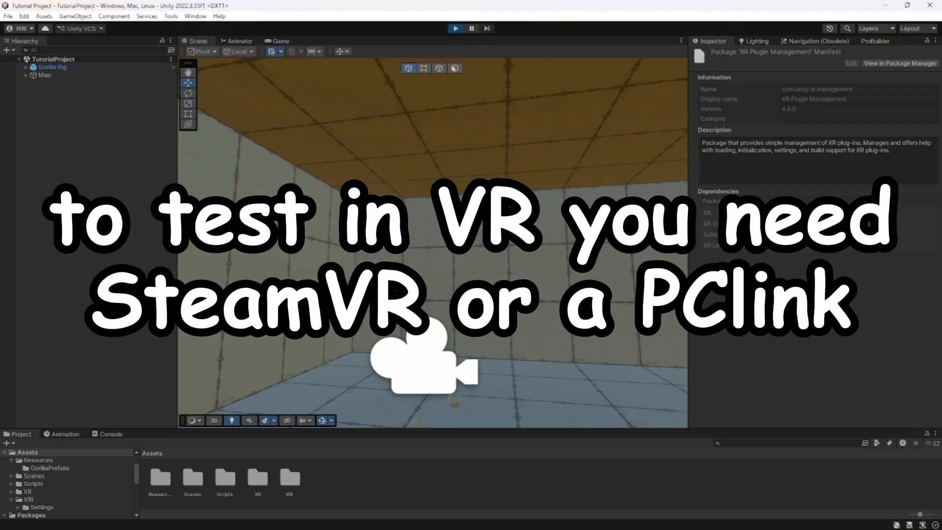
{"action": "left_click", "coordinate": [198, 41]}
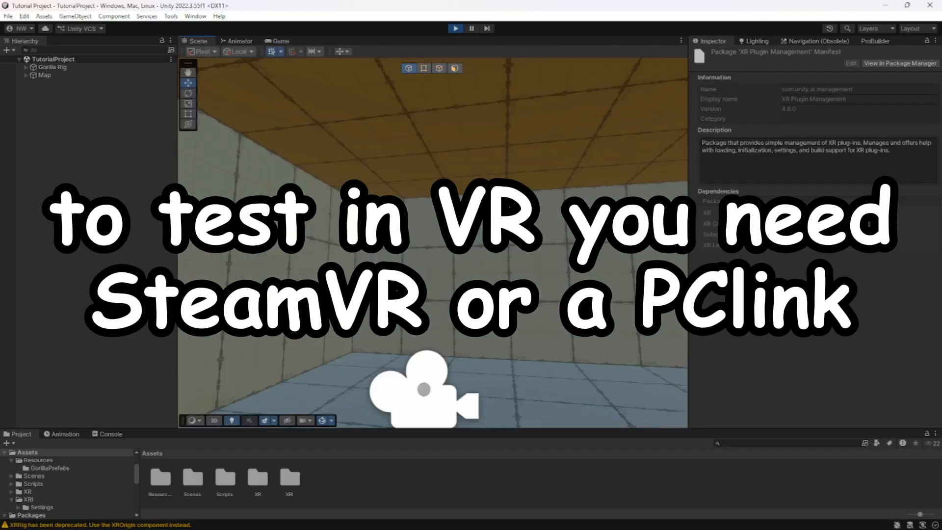
- Expand the Gorilla Rig and its GorillaPlayer, select the LeftHand Controller and focus the Scene view on it
{"action": "left_click", "coordinate": [26, 68]}
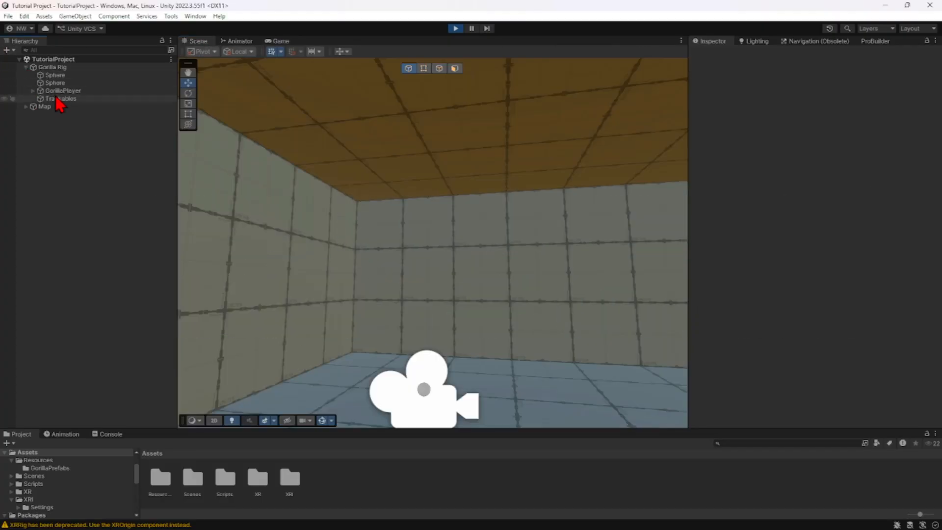
{"action": "left_click", "coordinate": [33, 91]}
{"action": "left_click", "coordinate": [60, 107]}
{"action": "left_click", "coordinate": [414, 246]}
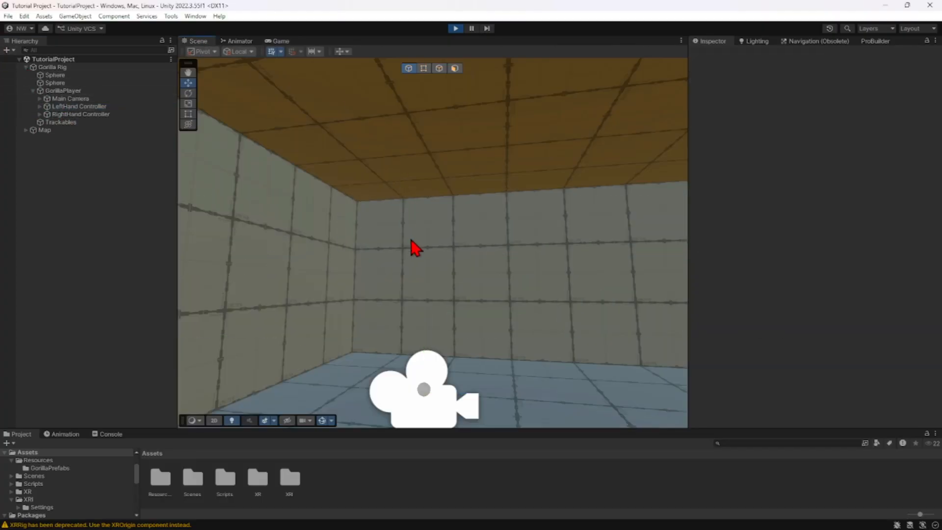
{"action": "left_click", "coordinate": [74, 107]}
{"action": "key", "text": "f"}
- Test the gorilla locomotion by moving the LeftHand Controller around against the room's floor in the running scene
{"action": "left_click_drag", "start_coordinate": [421, 273], "coordinate": [423, 307]}
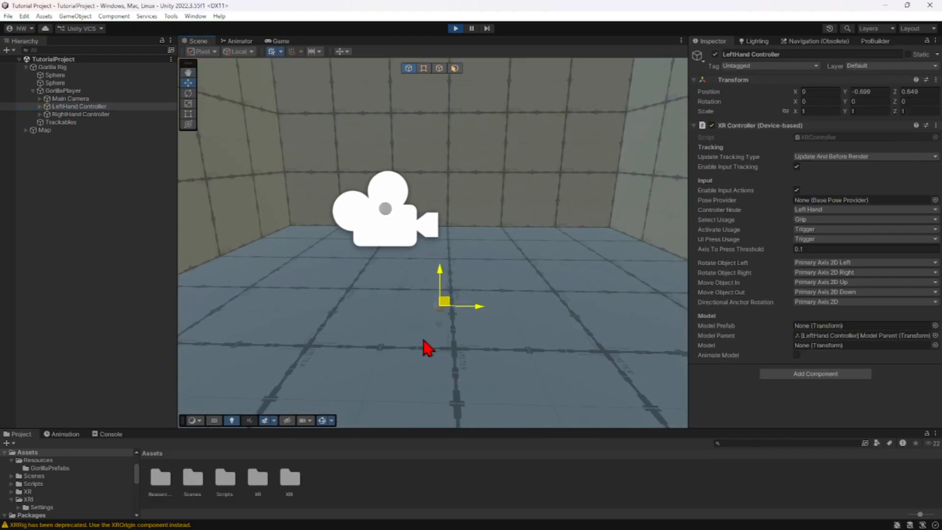
{"action": "left_click_drag", "start_coordinate": [361, 283], "coordinate": [354, 278], "text": "alt"}
{"action": "key", "text": "d"}
{"action": "right_click_drag", "start_coordinate": [355, 278], "coordinate": [371, 283]}
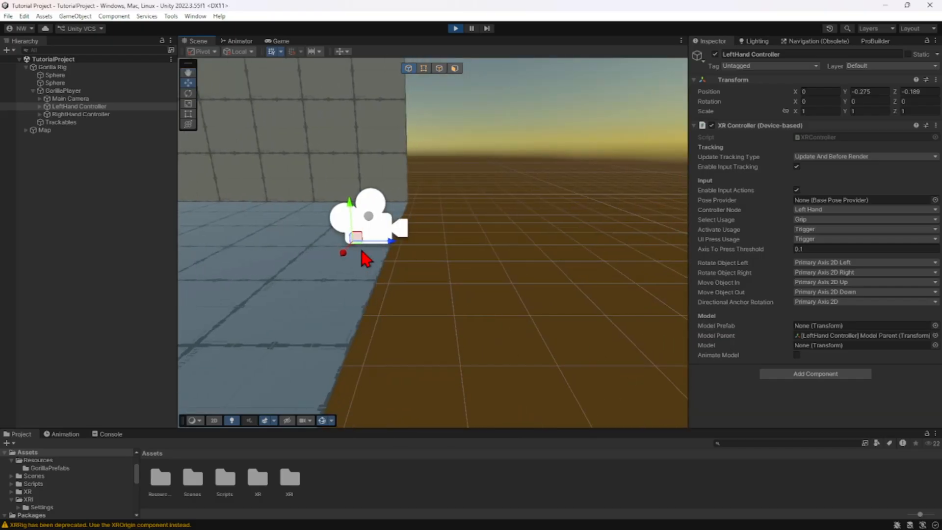
{"action": "mouse_move", "coordinate": [358, 239]}
{"action": "left_mouse_down"}
{"action": "mouse_move", "coordinate": [322, 241]}
{"action": "mouse_move", "coordinate": [303, 256]}
{"action": "mouse_move", "coordinate": [361, 238]}
{"action": "left_mouse_up"}
{"action": "right_click_drag", "start_coordinate": [361, 238], "coordinate": [339, 213]}
{"action": "key", "text": "a"}
{"action": "key", "text": "w"}
{"action": "left_click_drag", "start_coordinate": [339, 214], "coordinate": [393, 251]}
{"action": "right_click_drag", "start_coordinate": [397, 259], "coordinate": [330, 246]}
{"action": "left_click_drag", "start_coordinate": [381, 240], "coordinate": [437, 231]}
{"action": "right_click_drag", "start_coordinate": [437, 231], "coordinate": [347, 261]}
{"action": "left_click_drag", "start_coordinate": [347, 262], "coordinate": [390, 241]}
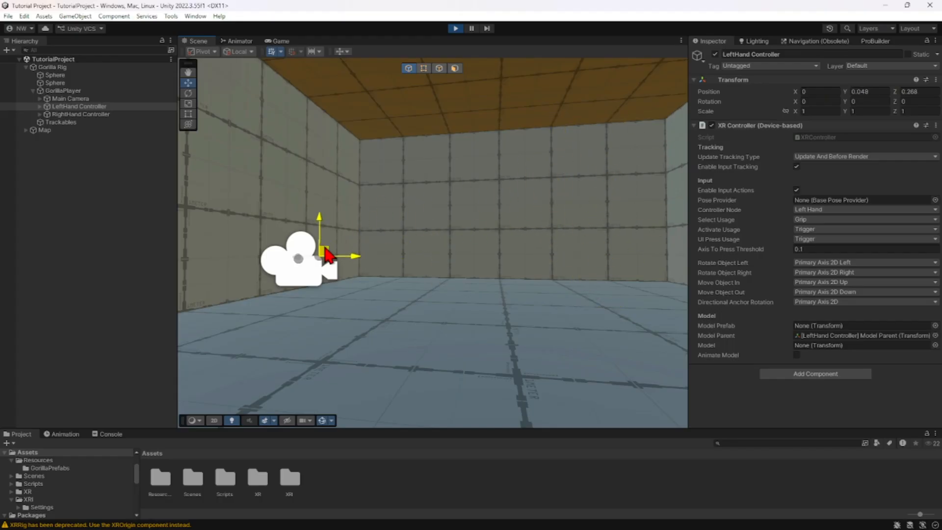
{"action": "left_click_drag", "start_coordinate": [327, 256], "coordinate": [324, 258]}
{"action": "right_click_drag", "start_coordinate": [324, 257], "coordinate": [467, 230]}
{"action": "right_click_drag", "start_coordinate": [491, 228], "coordinate": [463, 225]}
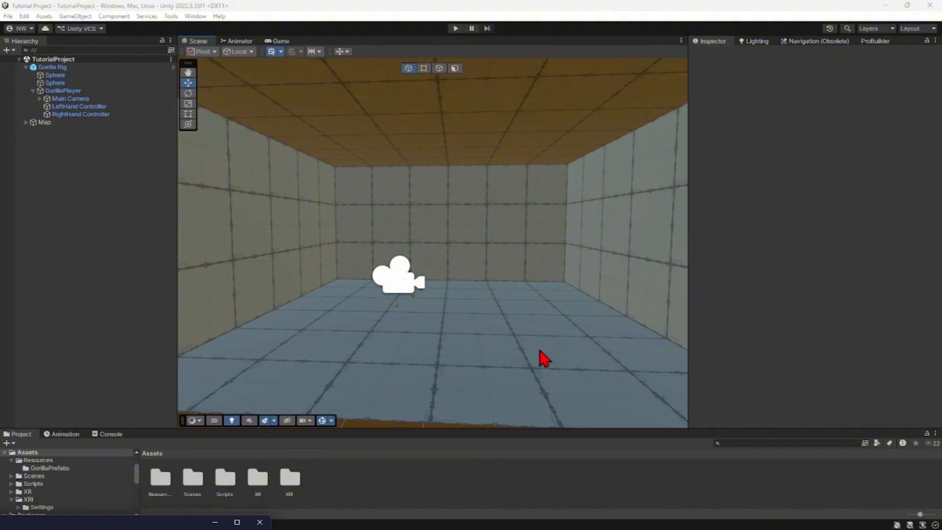
- Switch to the web browser, search for "adobe stock" in a new tab and open the Adobe Stock site
{"action": "key", "text": "super"}
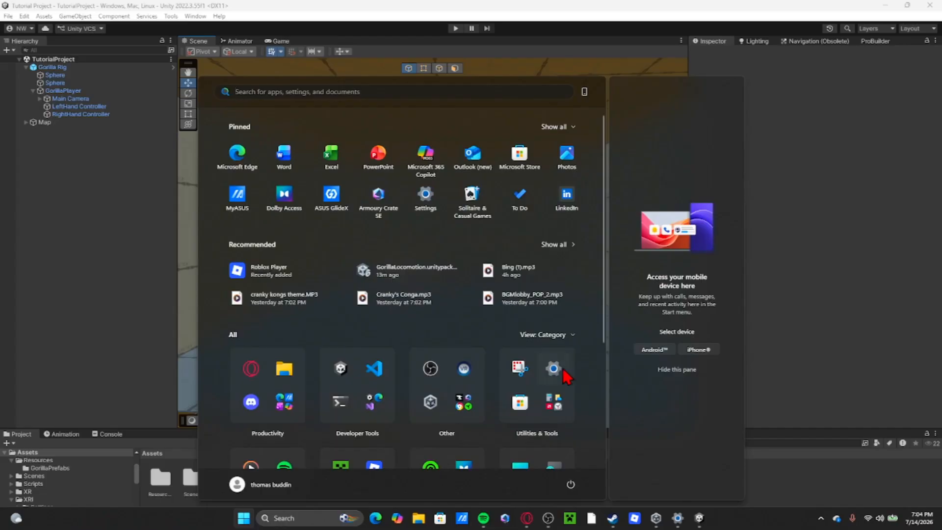
{"action": "left_click", "coordinate": [527, 519]}
{"action": "left_click", "coordinate": [518, 11]}
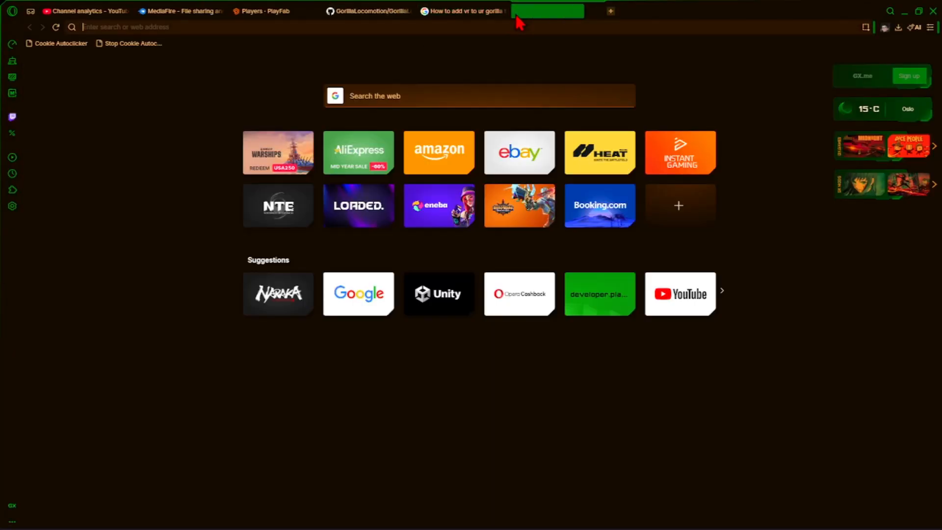
{"action": "type", "text": "adobe s"}
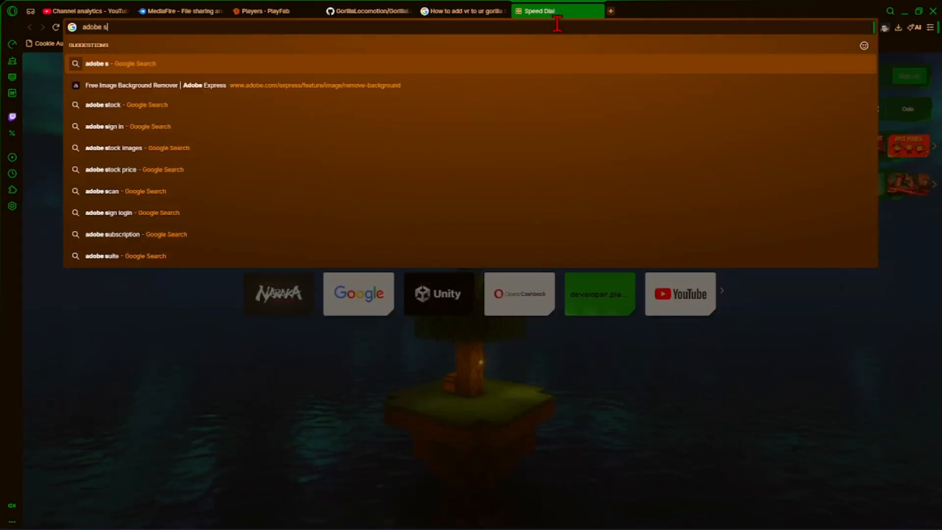
{"action": "type", "text": "tock"}
{"action": "key", "text": "Return"}
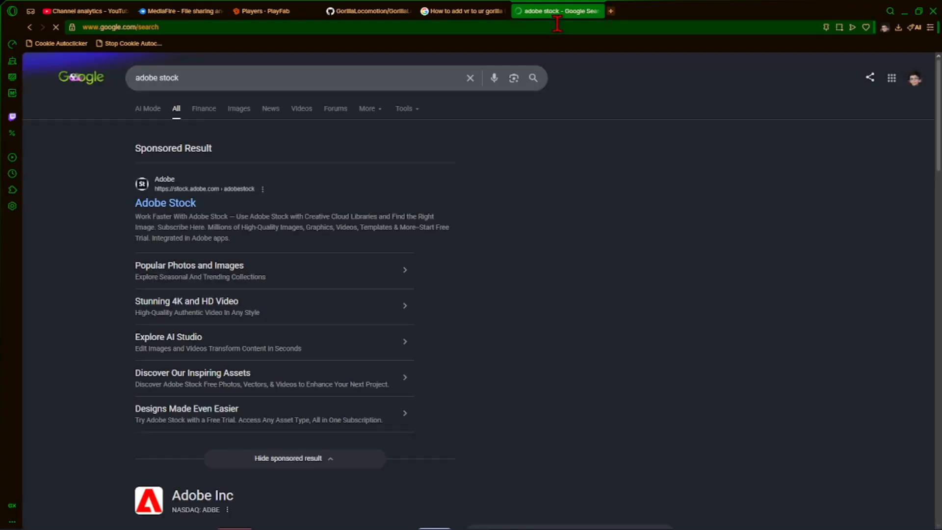
{"action": "left_click", "coordinate": [162, 204]}
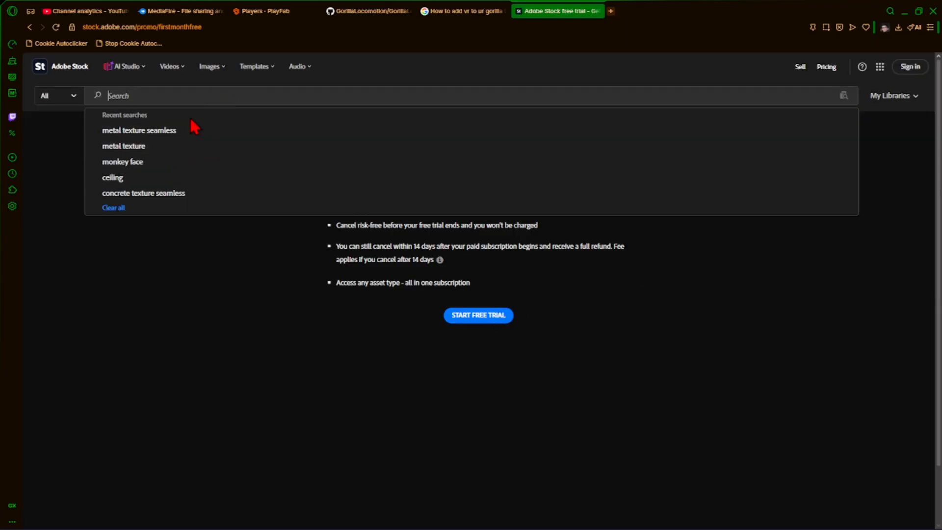
- Search Adobe Stock for "dirt" and browse the results for a flat brown soil texture
{"action": "type", "text": "dirt"}
{"action": "key", "text": "Return"}
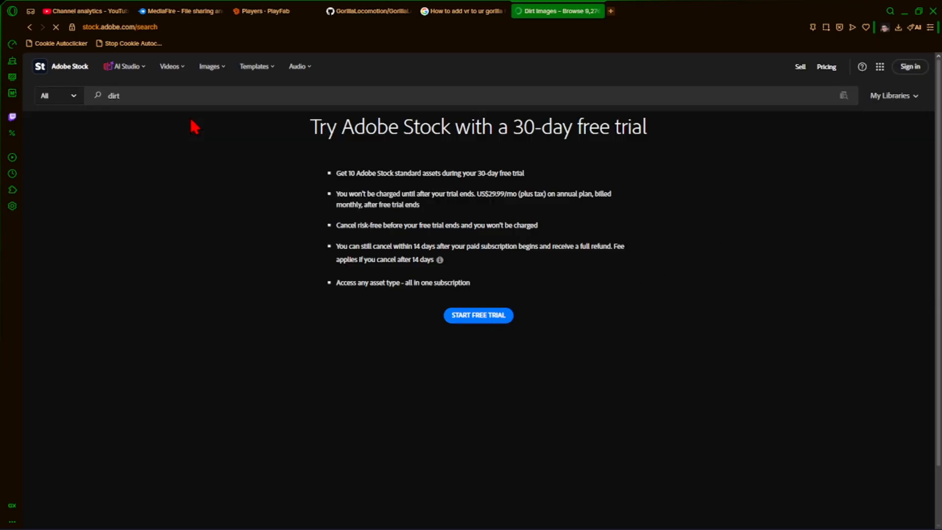
{"action": "scroll", "coordinate": [430, 231], "scroll_direction": "down", "scroll_amount": 6}
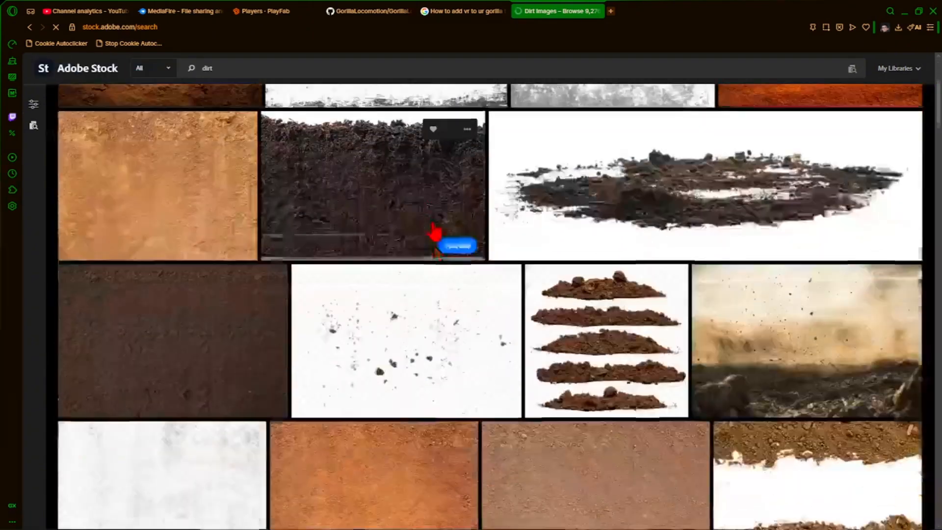
{"action": "scroll", "coordinate": [436, 230], "scroll_direction": "down", "scroll_amount": 3}
{"action": "scroll", "coordinate": [436, 231], "scroll_direction": "up", "scroll_amount": 2}
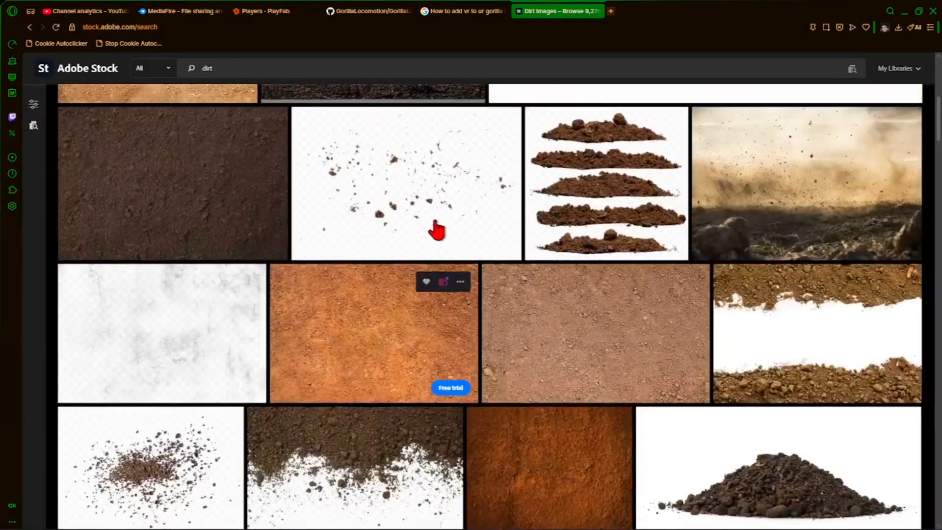
{"action": "scroll", "coordinate": [435, 230], "scroll_direction": "down", "scroll_amount": 2}
{"action": "scroll", "coordinate": [436, 230], "scroll_direction": "down", "scroll_amount": 10}
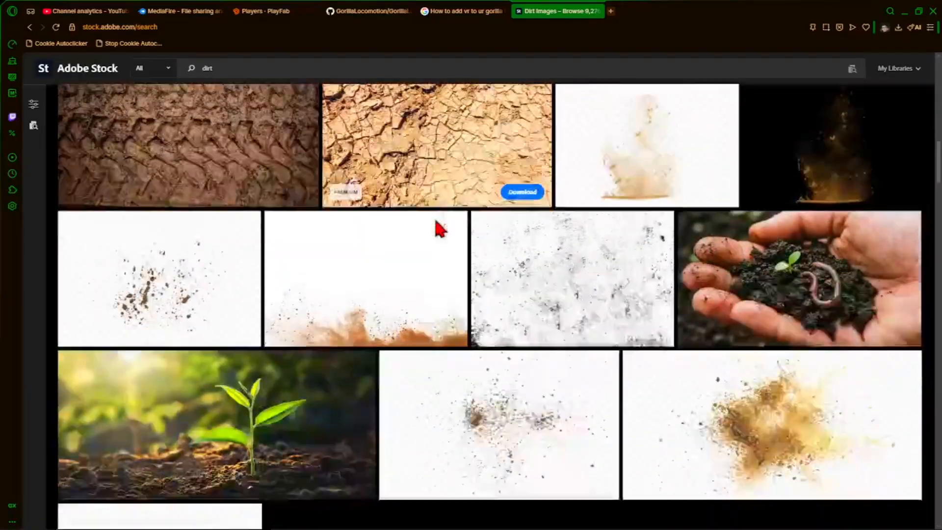
{"action": "scroll", "coordinate": [436, 230], "scroll_direction": "down", "scroll_amount": 4}
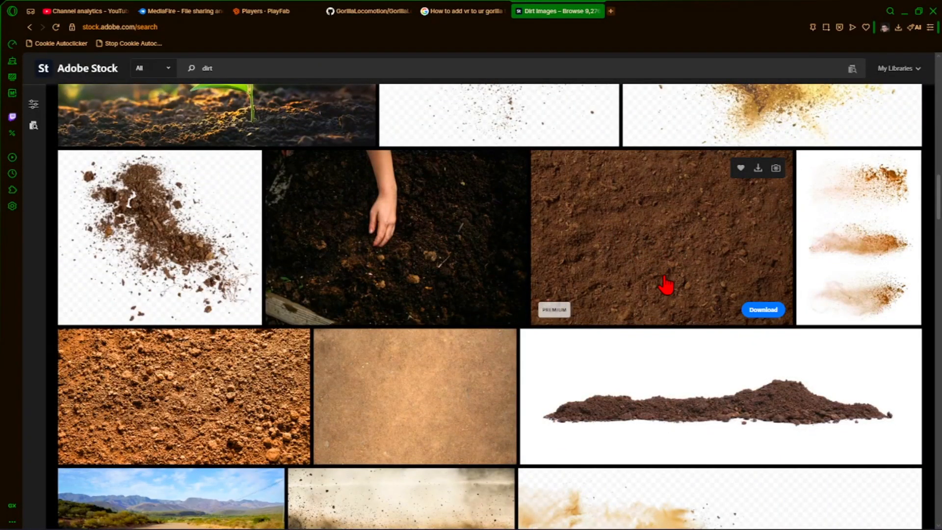
{"action": "scroll", "coordinate": [666, 284], "scroll_direction": "down", "scroll_amount": 12}
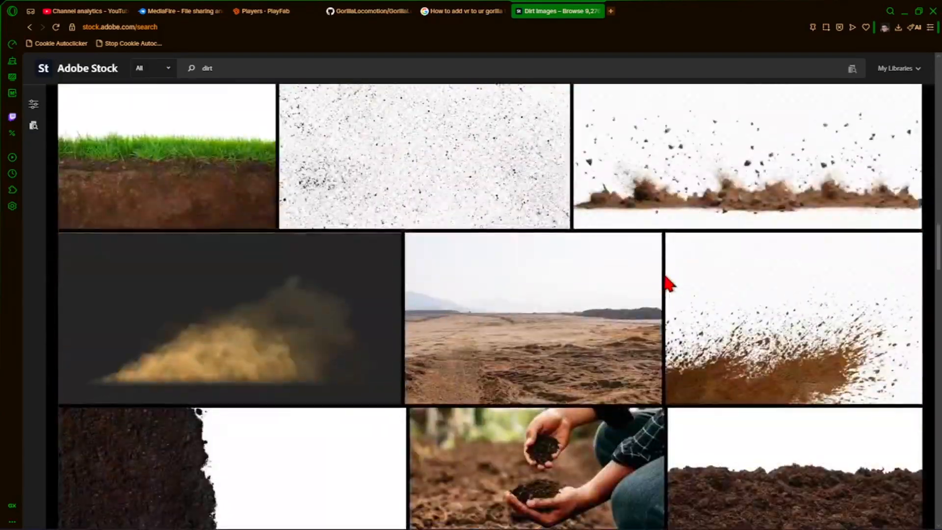
{"action": "scroll", "coordinate": [666, 285], "scroll_direction": "down", "scroll_amount": 9}
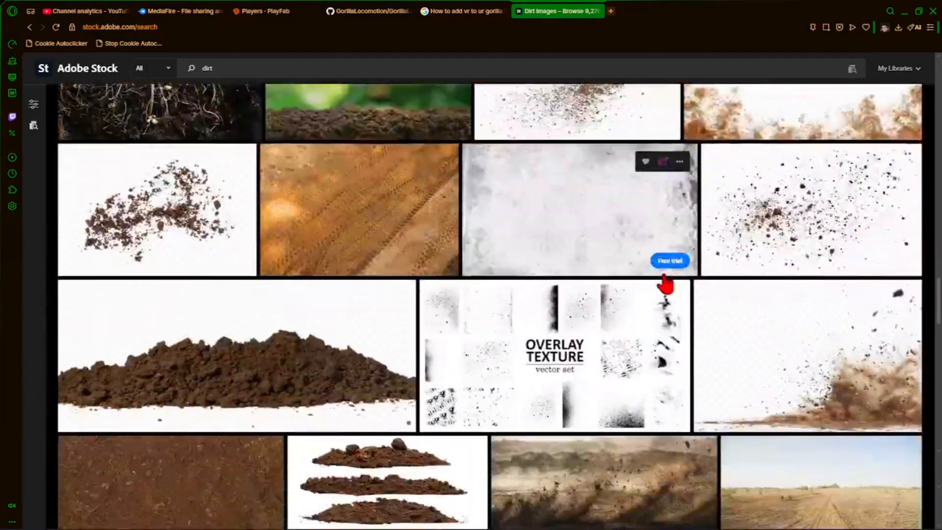
{"action": "scroll", "coordinate": [666, 285], "scroll_direction": "down", "scroll_amount": 3}
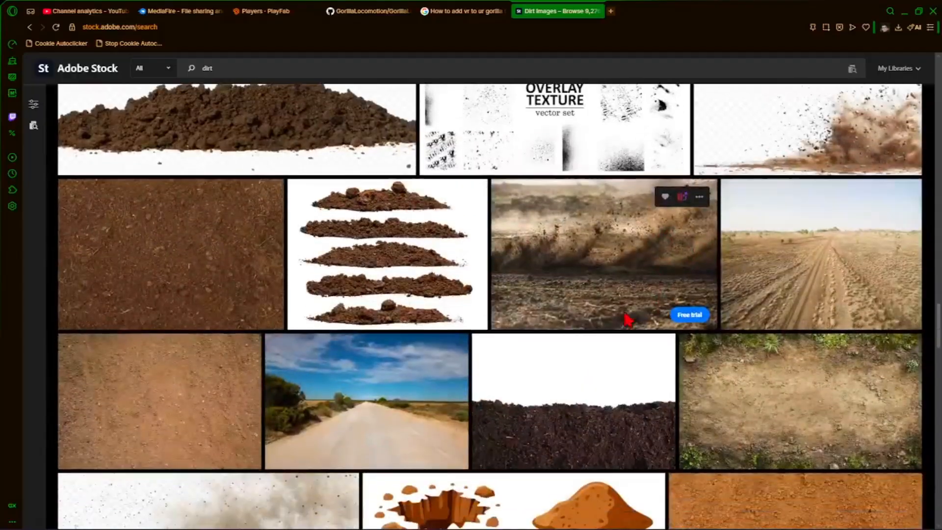
- Save the brown soil texture image from the search results as a JPEG named Dirt
{"action": "right_click", "coordinate": [159, 243]}
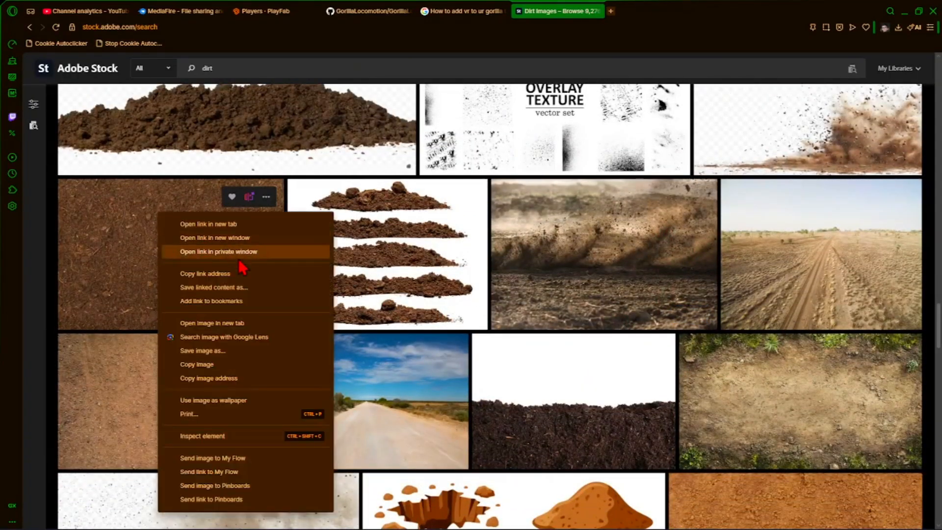
{"action": "left_click", "coordinate": [221, 351]}
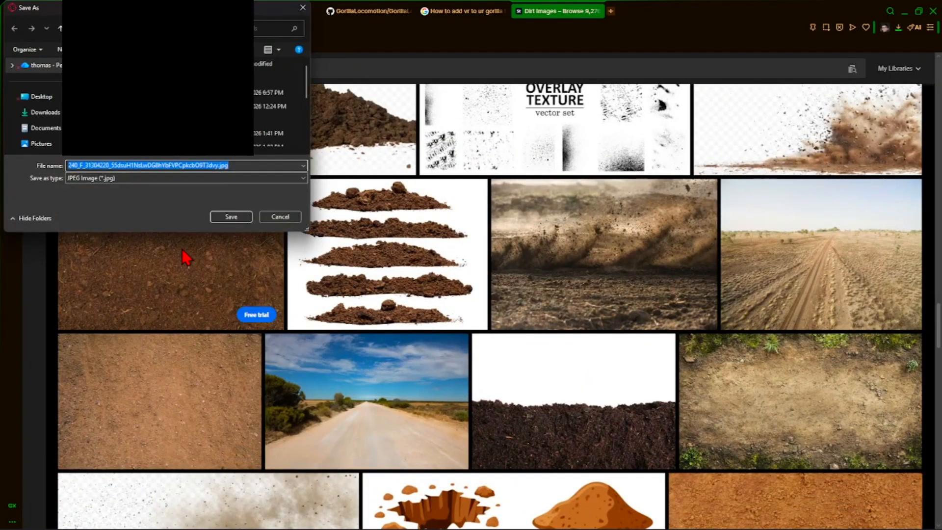
{"action": "type", "text": "dirt"}
{"action": "key", "text": "Return"}
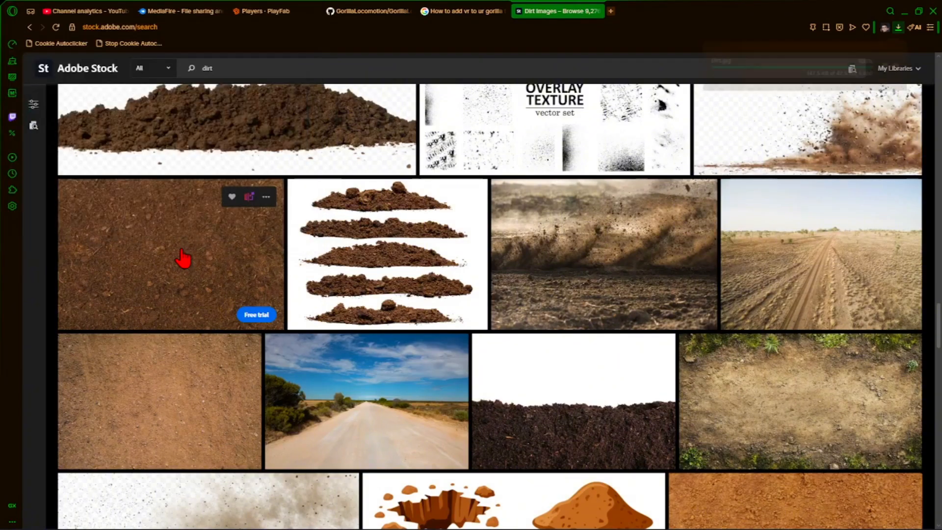
- Switch back to Unity and create a folder named Materials in Assets
{"action": "key", "text": "super"}
{"action": "left_click", "coordinate": [702, 519]}
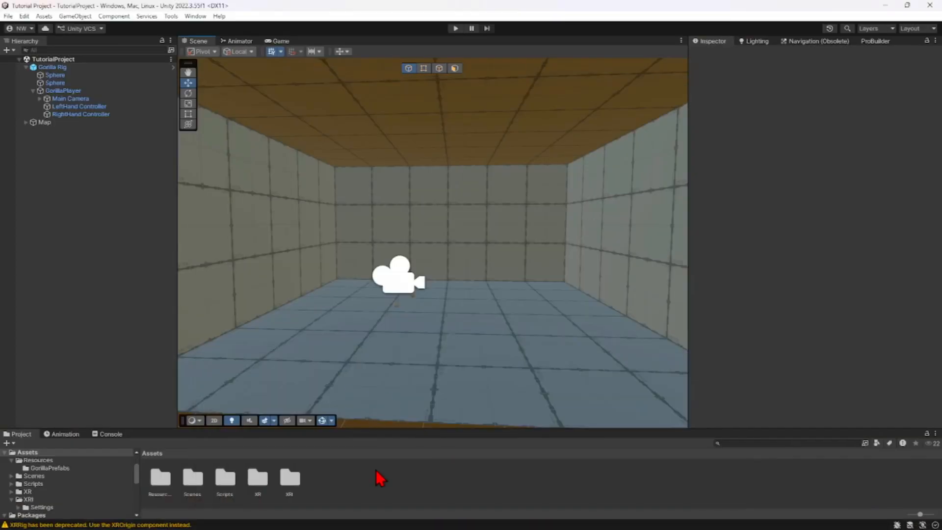
{"action": "right_click", "coordinate": [362, 502]}
{"action": "mouse_move", "coordinate": [399, 197]}
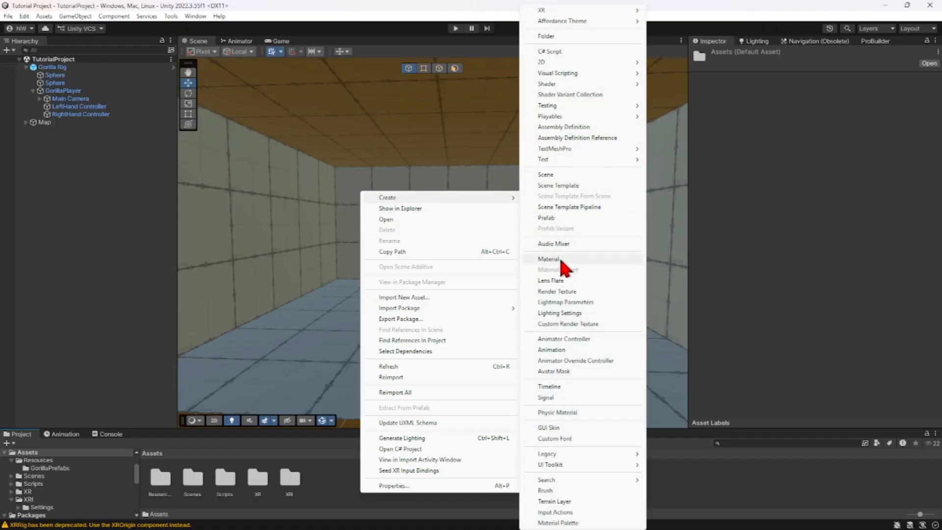
{"action": "left_click", "coordinate": [552, 37]}
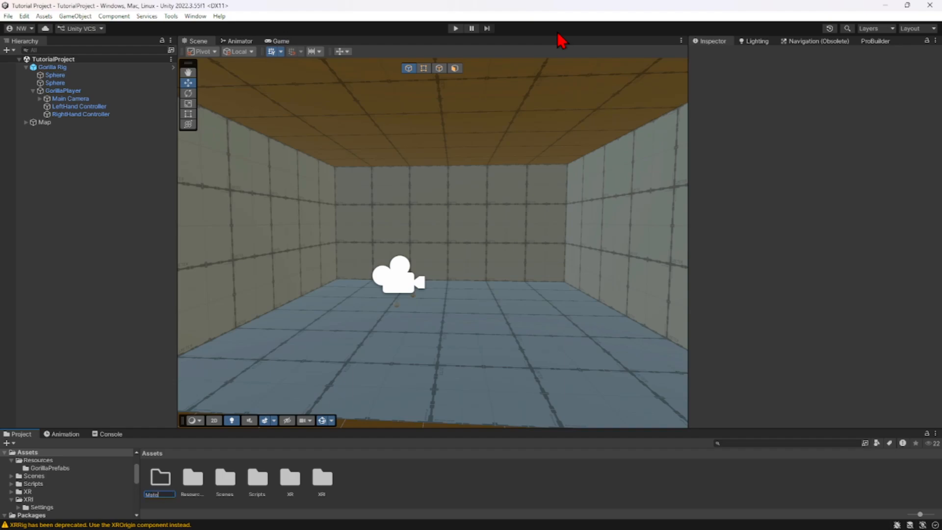
{"action": "type", "text": "Materials"}
{"action": "key", "text": "Return"}
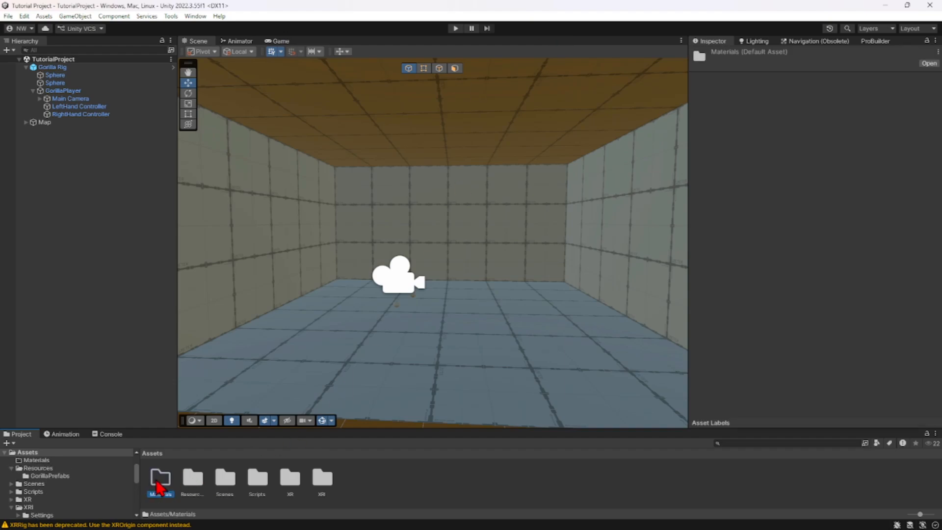
- Import Dirt.jpg from the Downloads folder into the Materials folder
{"action": "double_click", "coordinate": [160, 482]}
{"action": "right_click", "coordinate": [176, 477]}
{"action": "left_click", "coordinate": [229, 275]}
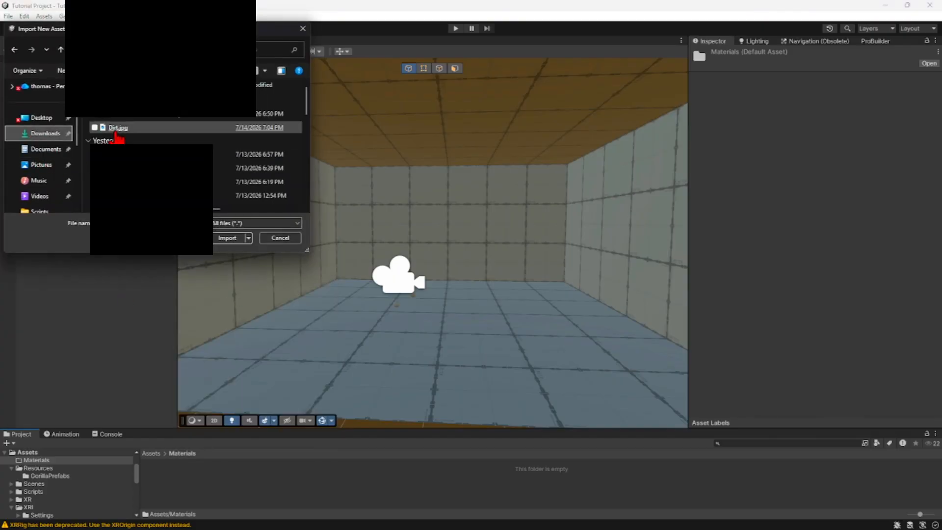
{"action": "double_click", "coordinate": [131, 132]}
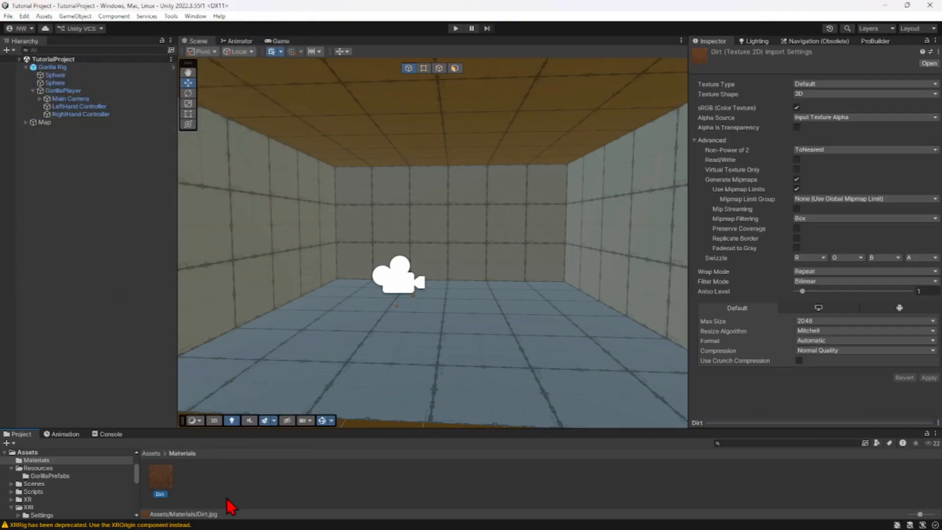
- Create a material named Dirt in the Materials folder and set its Smoothness to 0
{"action": "right_click", "coordinate": [195, 479]}
{"action": "mouse_move", "coordinate": [232, 181]}
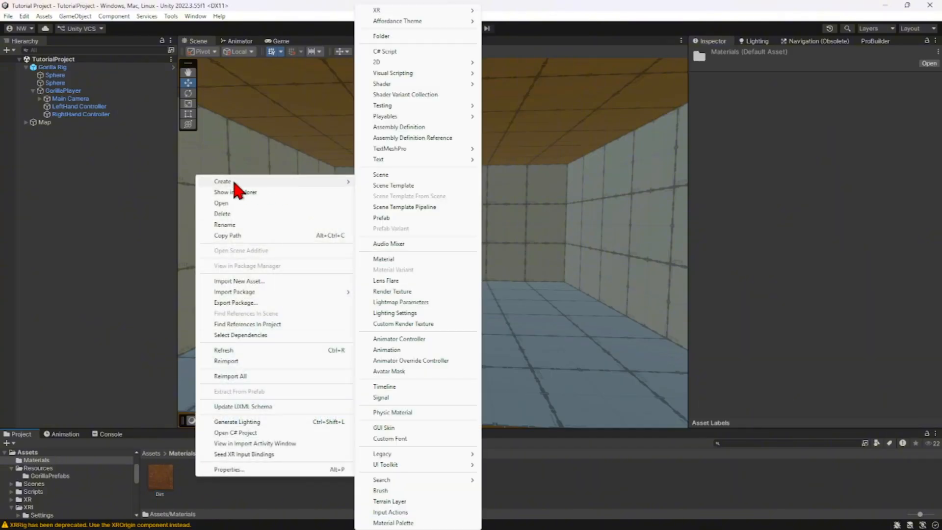
{"action": "left_click", "coordinate": [385, 259]}
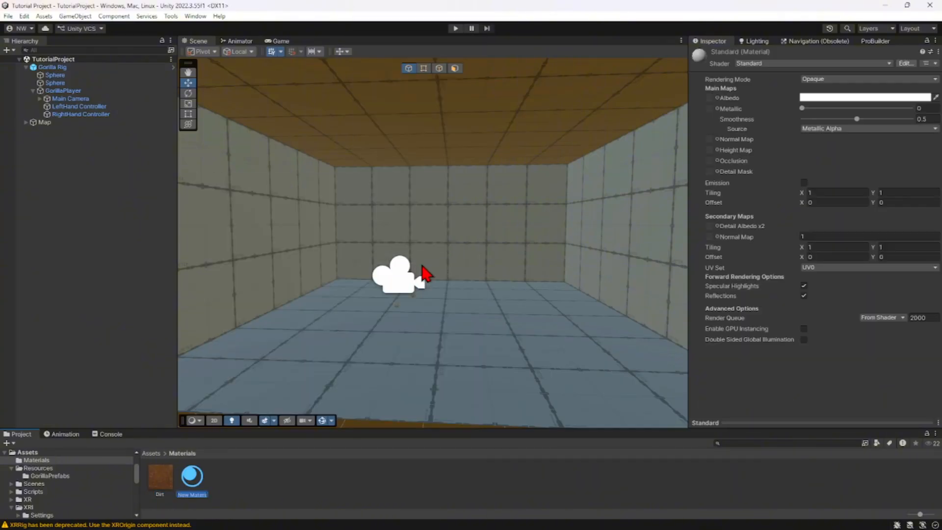
{"action": "type", "text": "Dirt"}
{"action": "key", "text": "Return"}
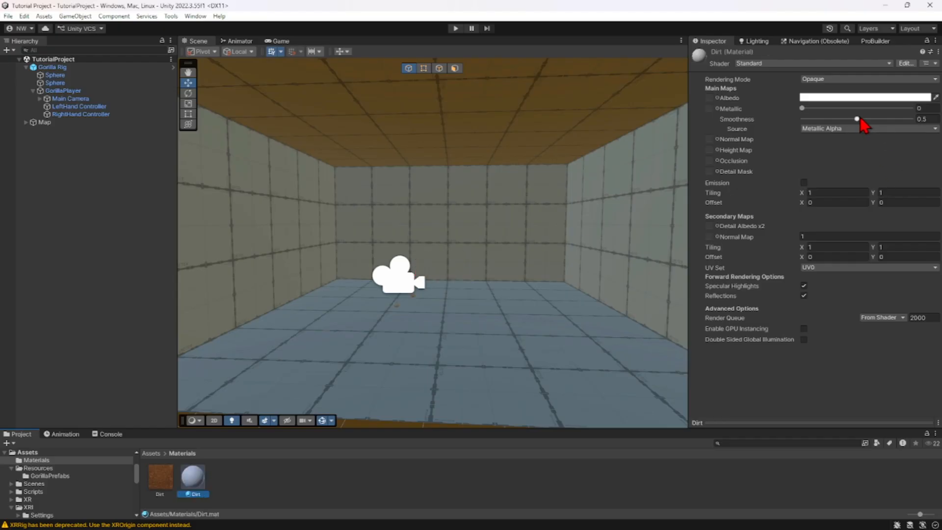
{"action": "left_click_drag", "start_coordinate": [857, 119], "coordinate": [724, 117]}
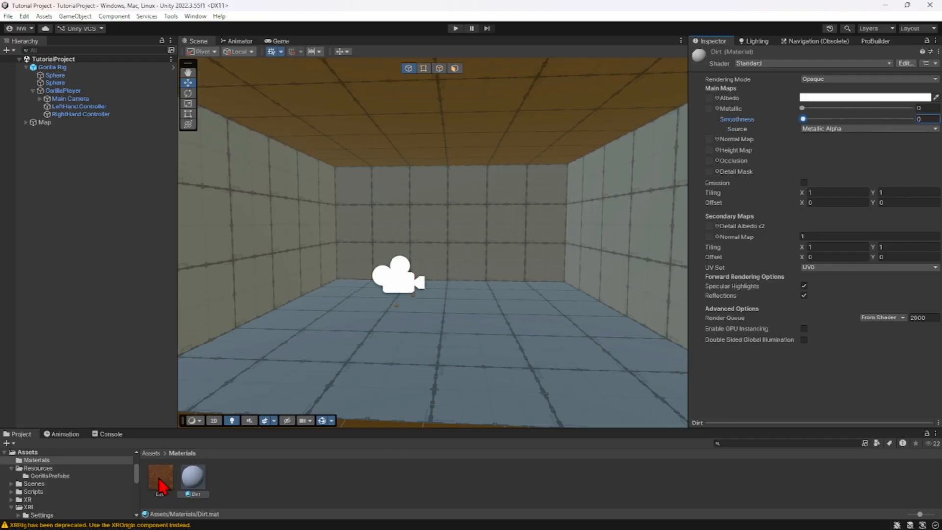
- Assign the Dirt texture to the Dirt material's Albedo map and apply the material to the map's room
{"action": "left_click_drag", "start_coordinate": [159, 482], "coordinate": [710, 98]}
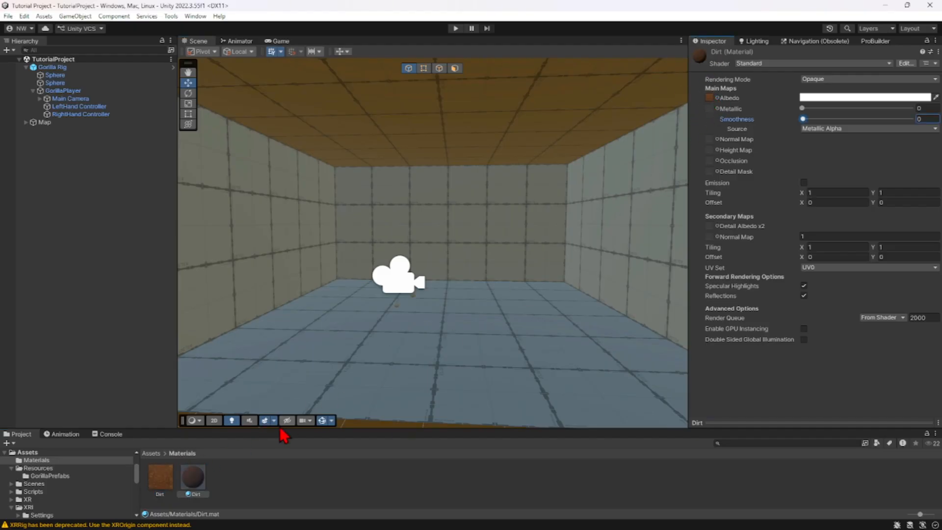
{"action": "left_click_drag", "start_coordinate": [196, 478], "coordinate": [284, 316]}
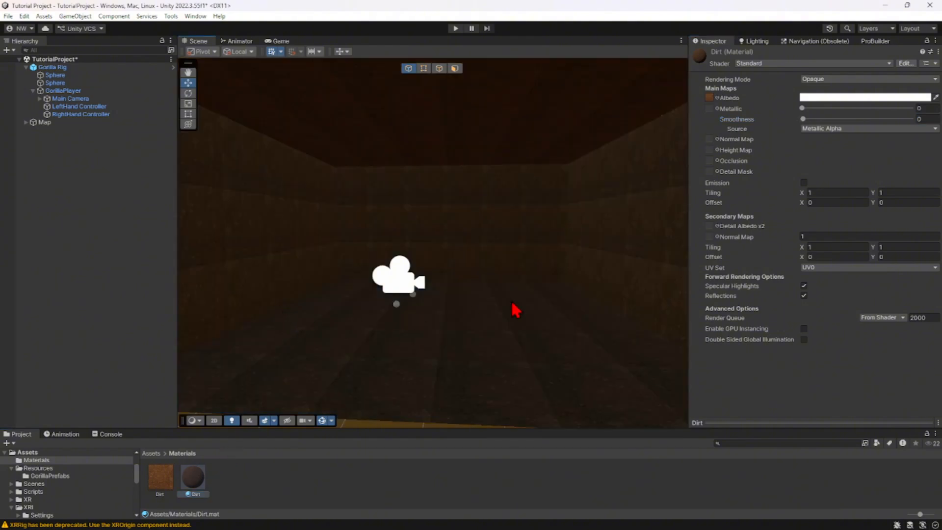
{"action": "right_click_drag", "start_coordinate": [515, 311], "coordinate": [354, 290]}
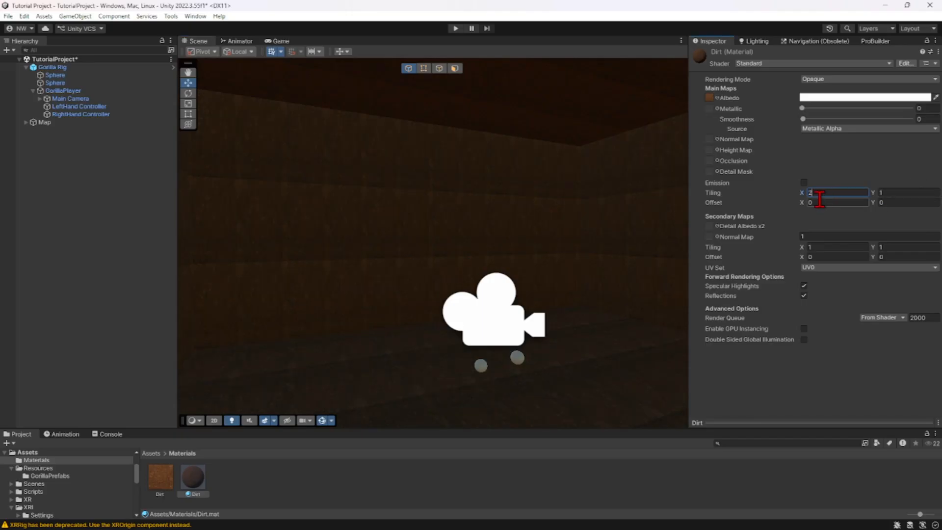
- Set the Dirt material's main Tiling to 0.5 in X and 0.5 in Y
{"action": "type", "text": "0.5"}
{"action": "left_click", "coordinate": [898, 192]}
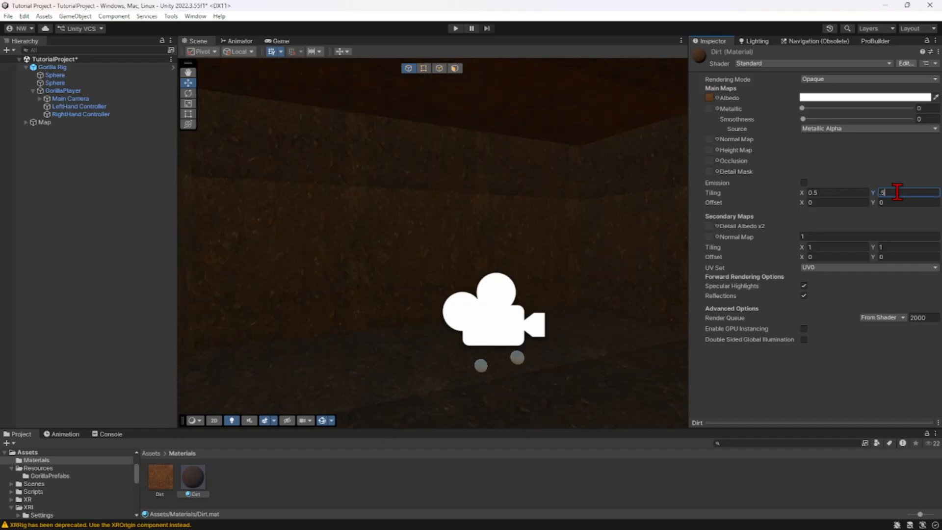
{"action": "right_click_drag", "start_coordinate": [575, 225], "coordinate": [382, 219]}
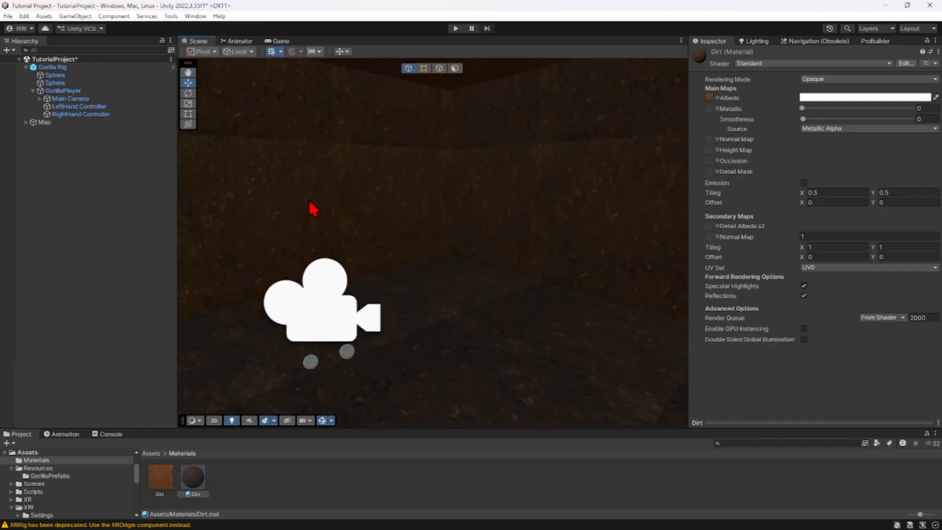
- Select the map's room mesh, Plane, and mark it as Static
{"action": "left_click", "coordinate": [491, 251]}
{"action": "right_click_drag", "start_coordinate": [516, 197], "coordinate": [415, 200]}
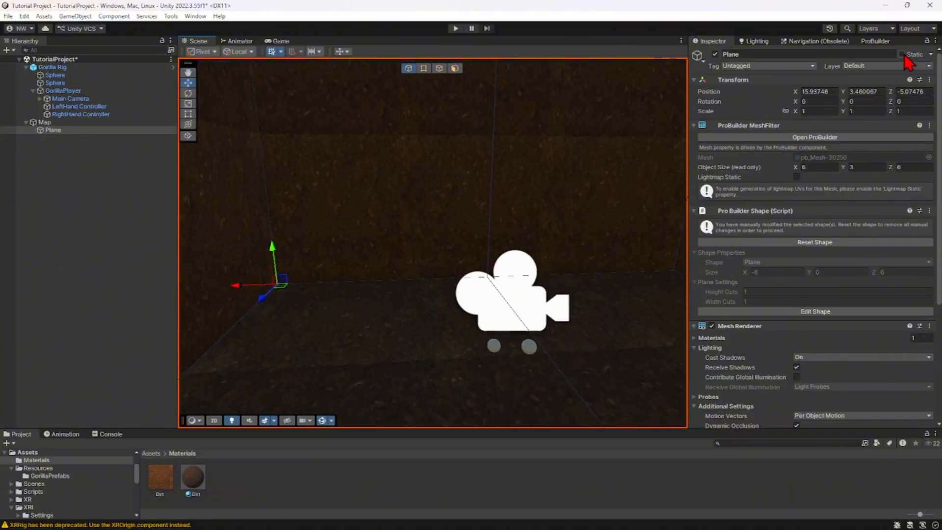
{"action": "right_click_drag", "start_coordinate": [490, 245], "coordinate": [533, 238]}
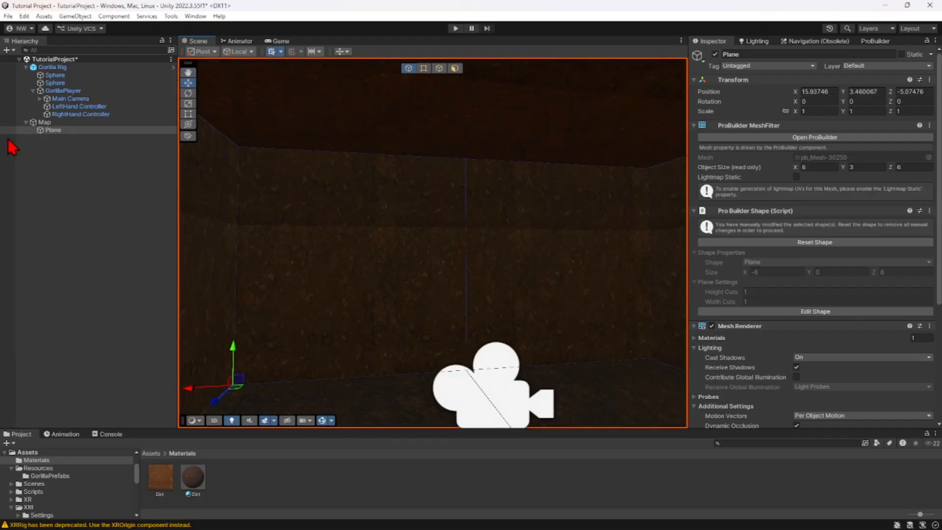
{"action": "left_click", "coordinate": [58, 130]}
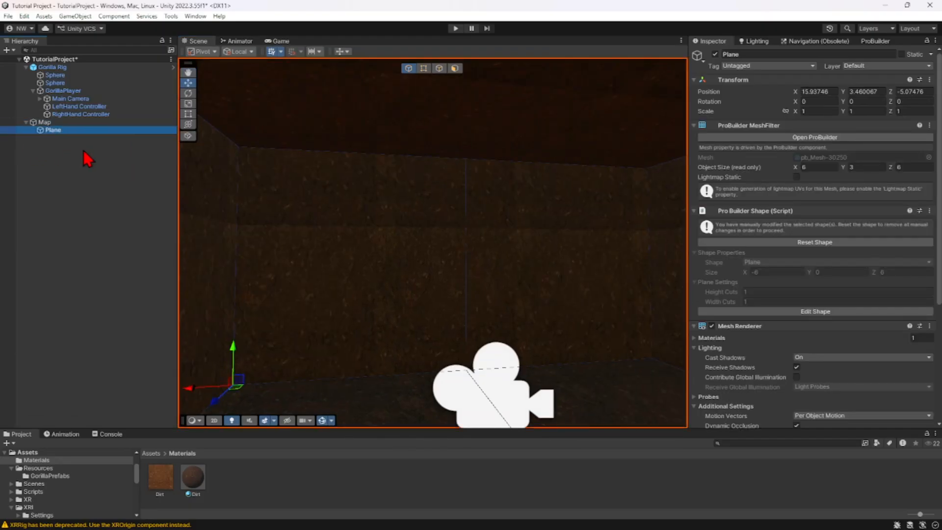
{"action": "right_click_drag", "start_coordinate": [368, 176], "coordinate": [347, 225]}
{"action": "mouse_move", "coordinate": [338, 269]}
{"action": "left_mouse_down"}
{"action": "mouse_move", "coordinate": [353, 241]}
{"action": "mouse_move", "coordinate": [340, 231]}
{"action": "mouse_move", "coordinate": [336, 274]}
{"action": "left_mouse_up"}
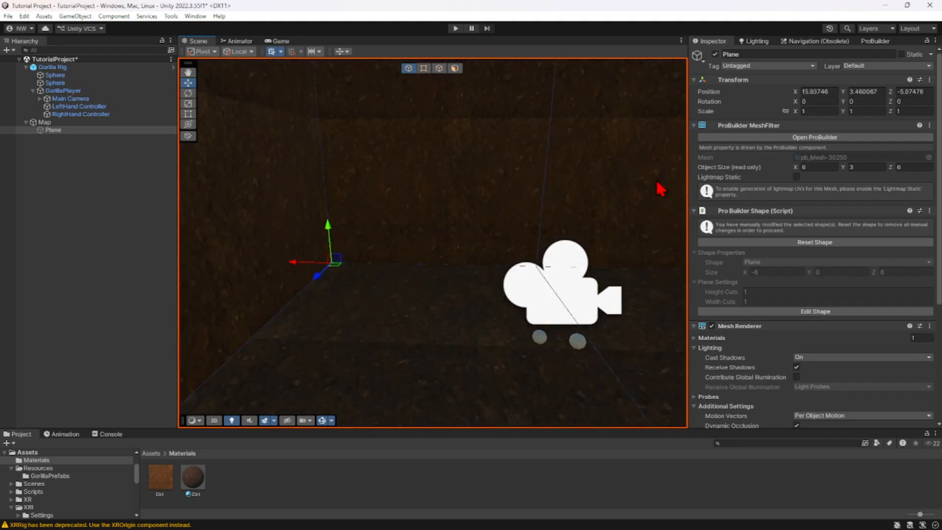
{"action": "left_click", "coordinate": [903, 54]}
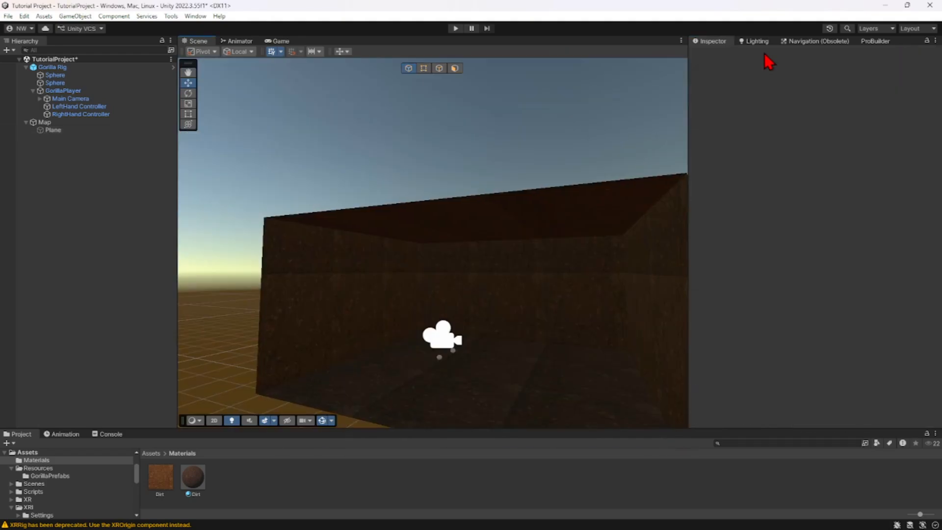
- Create a new Lighting Settings asset for the scene and move it from Materials to the Assets root folder
{"action": "left_click", "coordinate": [756, 41]}
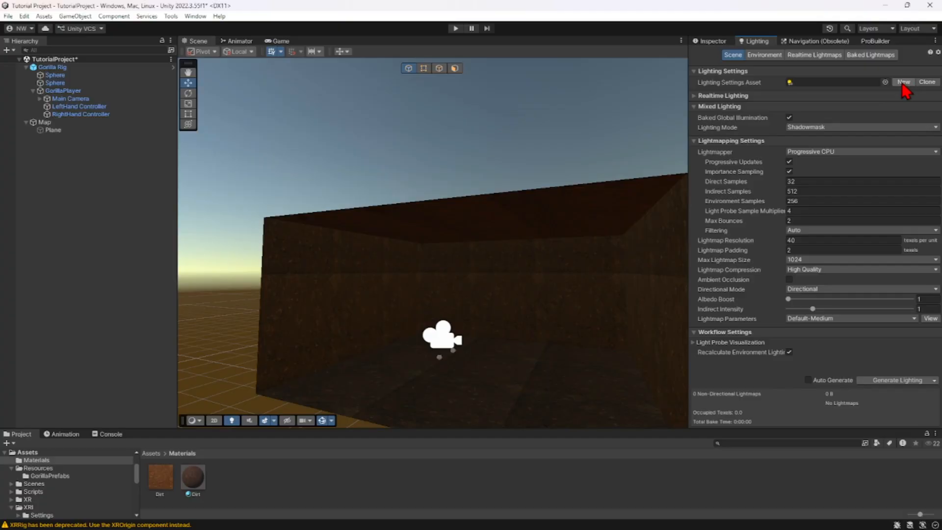
{"action": "left_click", "coordinate": [196, 16]}
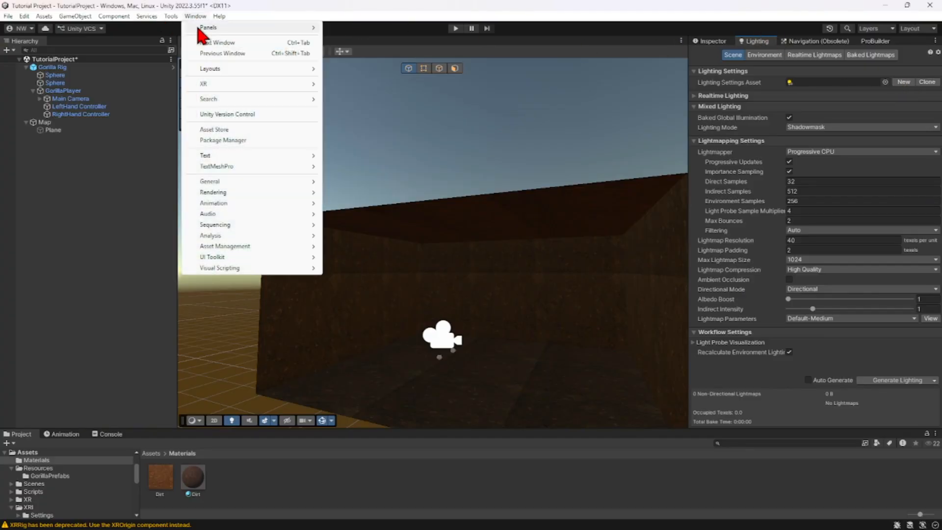
{"action": "mouse_move", "coordinate": [206, 29]}
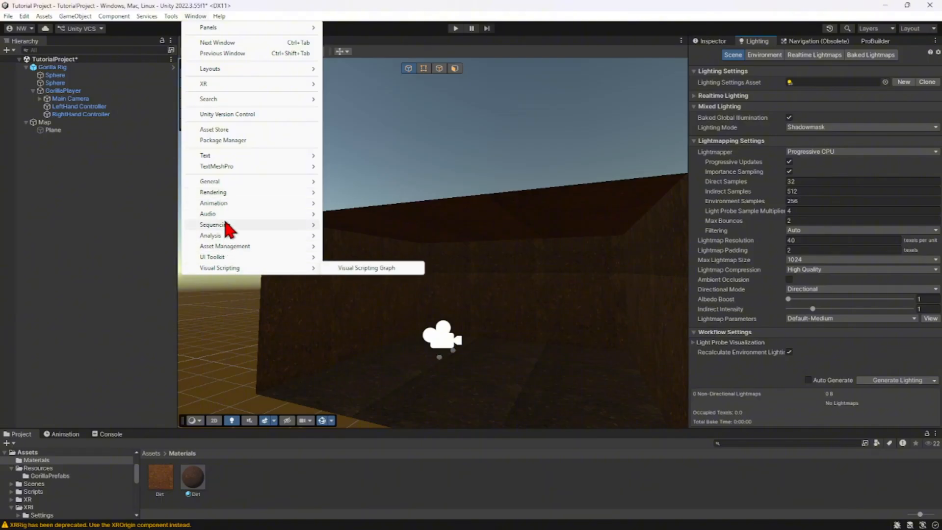
{"action": "mouse_move", "coordinate": [224, 195]}
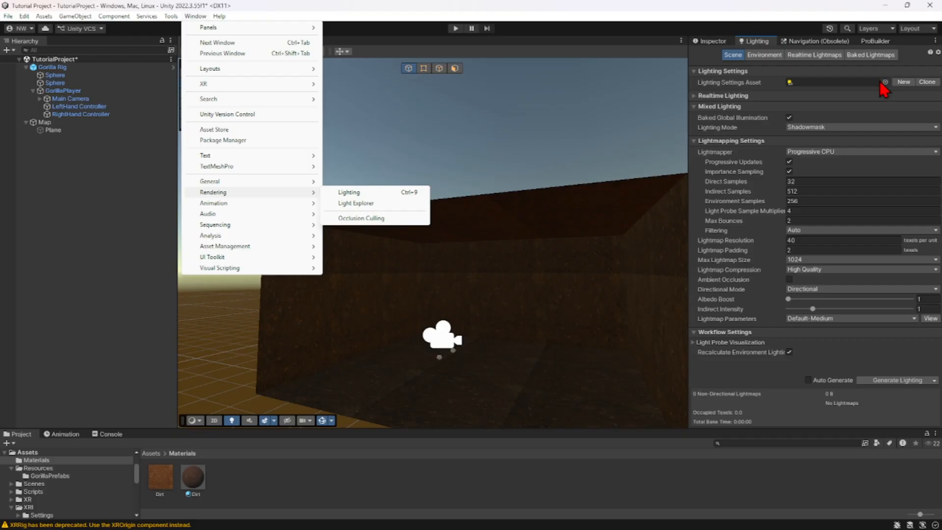
{"action": "left_click", "coordinate": [904, 82]}
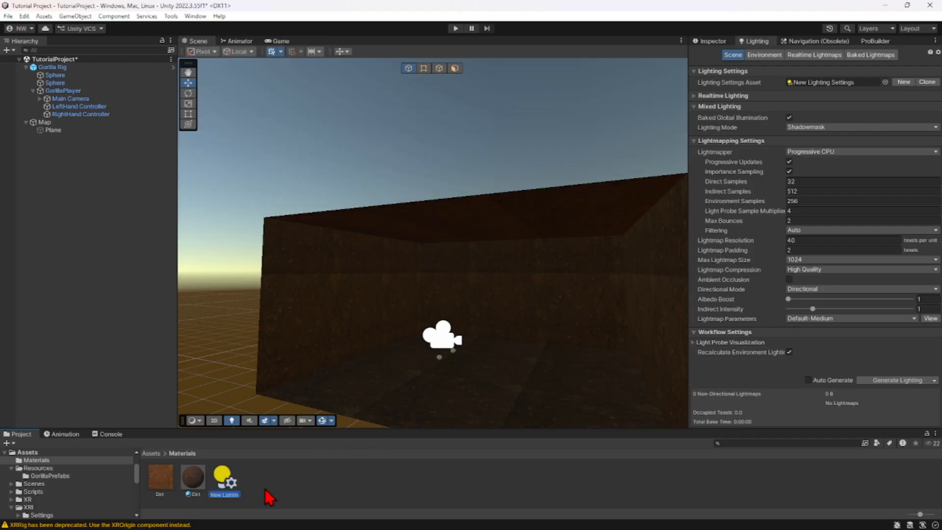
{"action": "key", "text": "Return"}
{"action": "scroll", "coordinate": [49, 491], "scroll_direction": "up", "scroll_amount": 3}
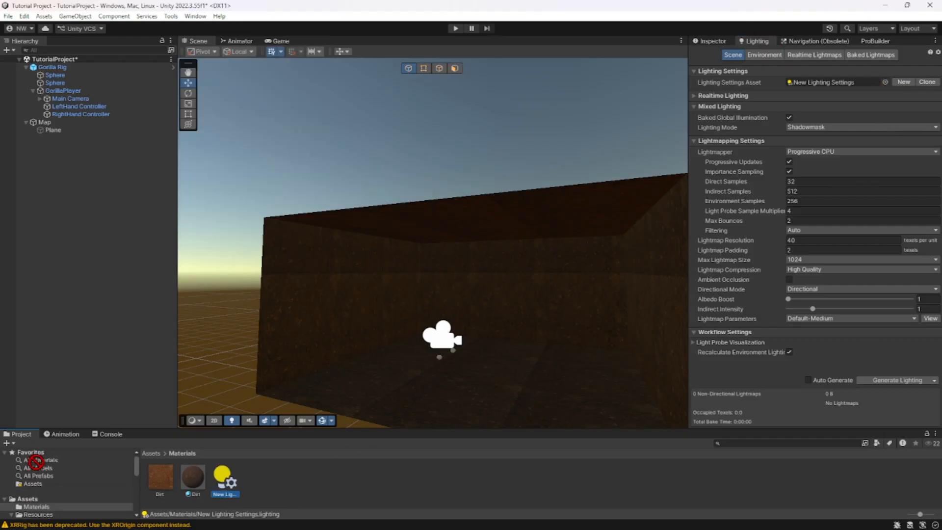
{"action": "left_click", "coordinate": [43, 499]}
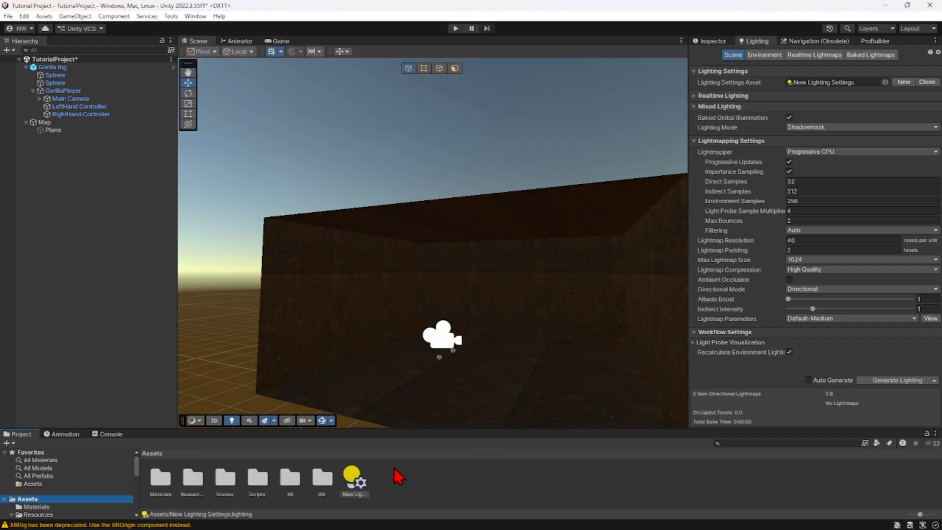
- In the Lightmapping Settings, set Indirect Samples to 256 and the Light Probe Sample Multiplier to 2
{"action": "left_click", "coordinate": [821, 127]}
{"action": "left_click", "coordinate": [830, 109]}
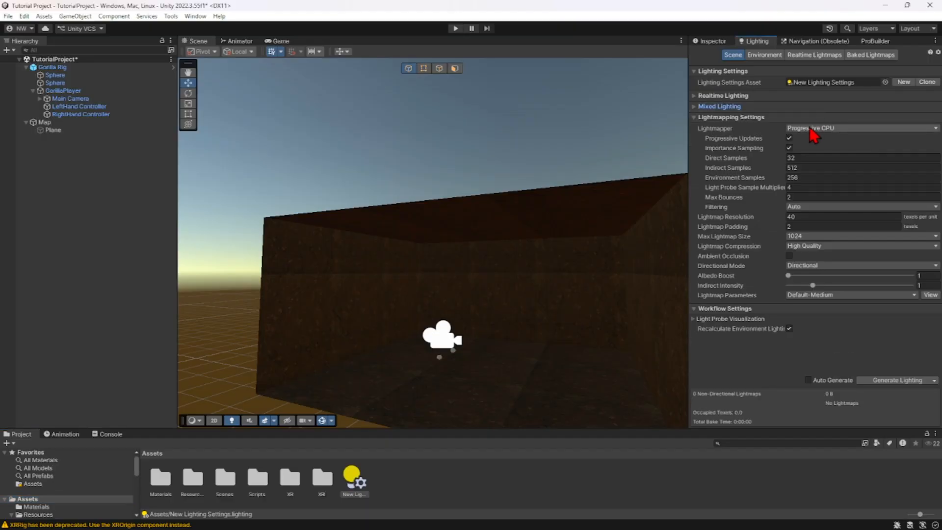
{"action": "left_click", "coordinate": [810, 158]}
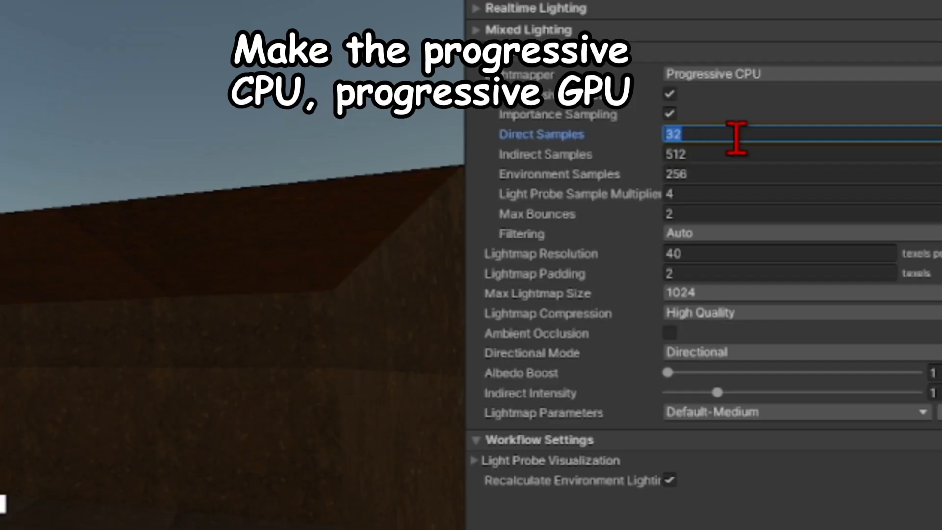
{"action": "left_click", "coordinate": [810, 164]}
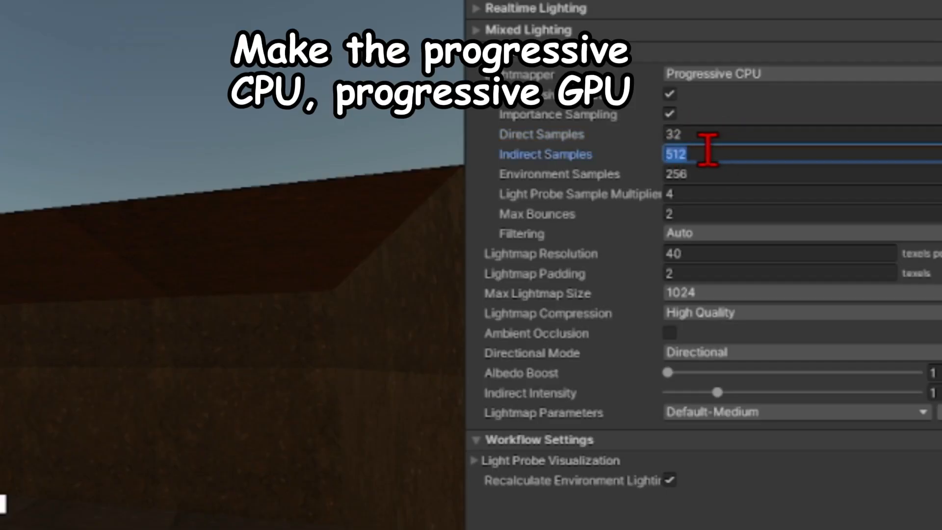
{"action": "type", "text": "256"}
{"action": "left_click", "coordinate": [715, 193]}
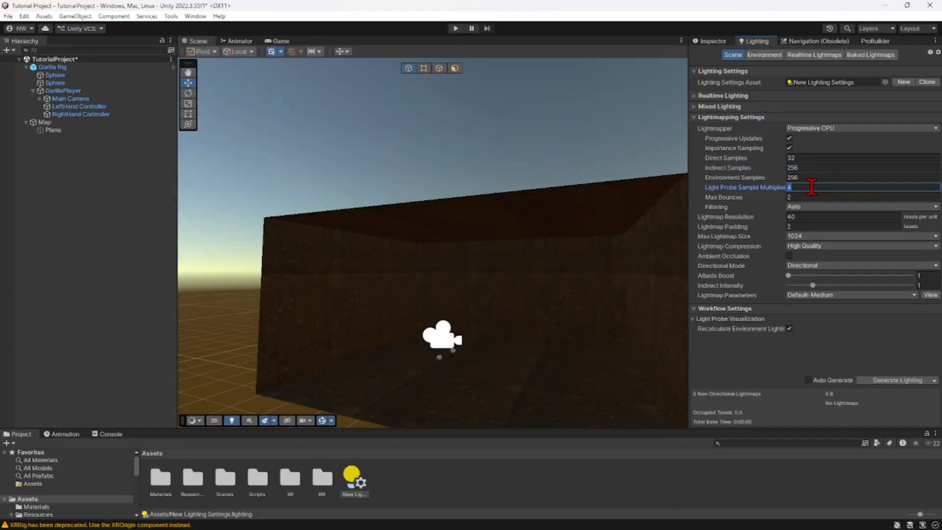
{"action": "type", "text": "2"}
- Set the Lightmap Resolution to 20 texels per unit and the Max Lightmap Size to 512
{"action": "left_click", "coordinate": [816, 217]}
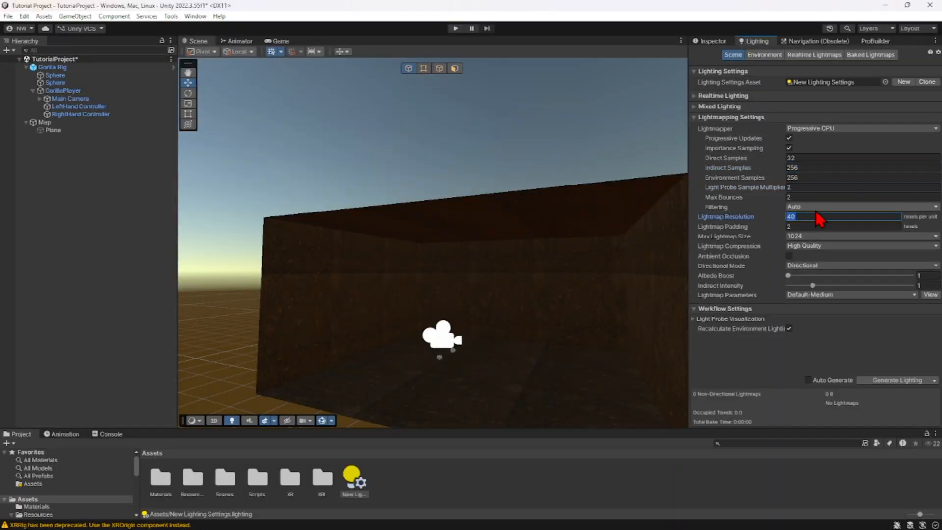
{"action": "left_click", "coordinate": [834, 237]}
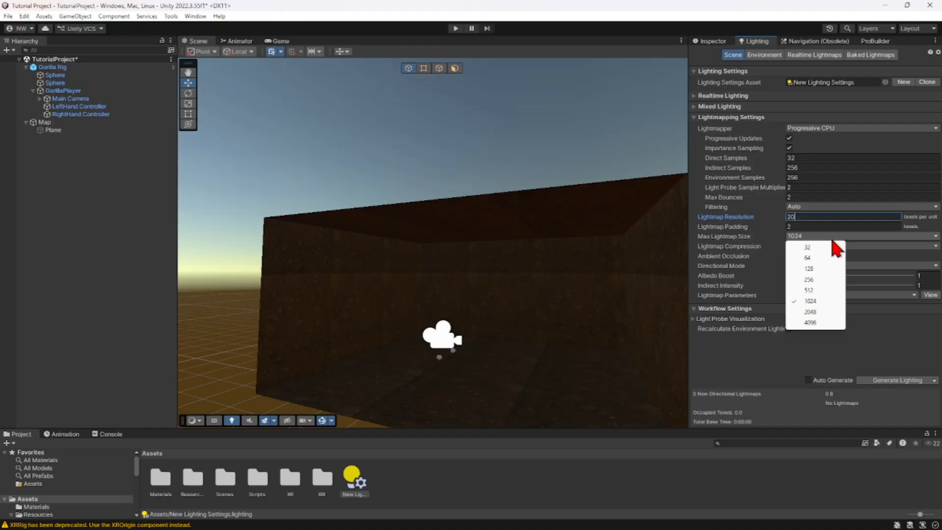
{"action": "left_click", "coordinate": [812, 290]}
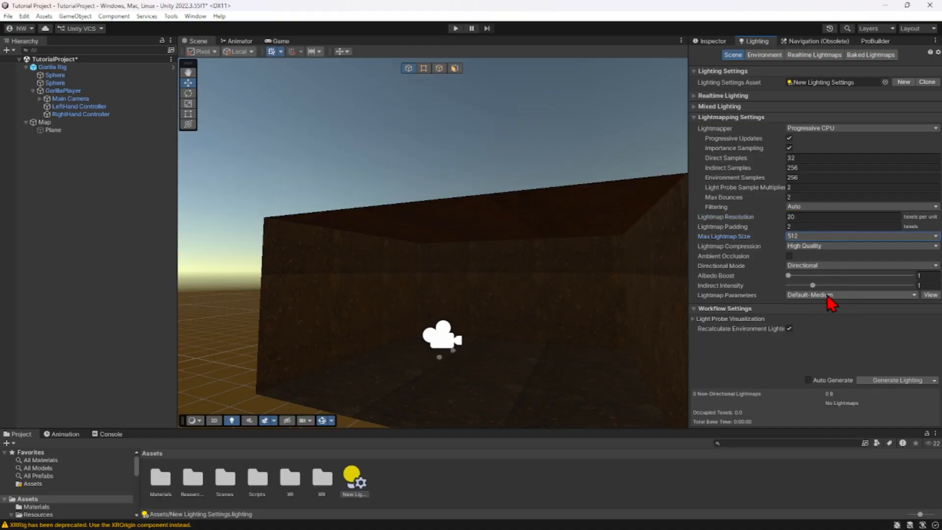
- Add a 3D Sphere to the scene and move it inside the room
{"action": "right_click_drag", "start_coordinate": [550, 263], "coordinate": [501, 190]}
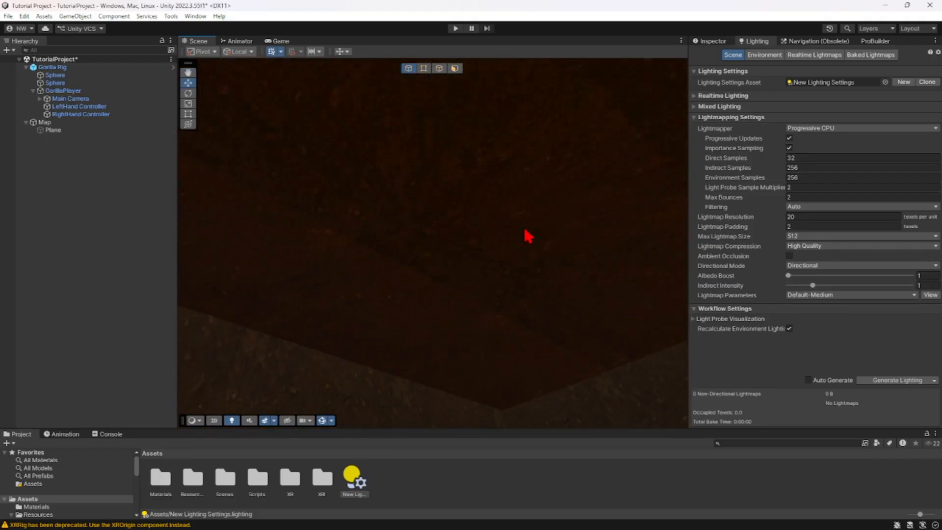
{"action": "left_click", "coordinate": [7, 50]}
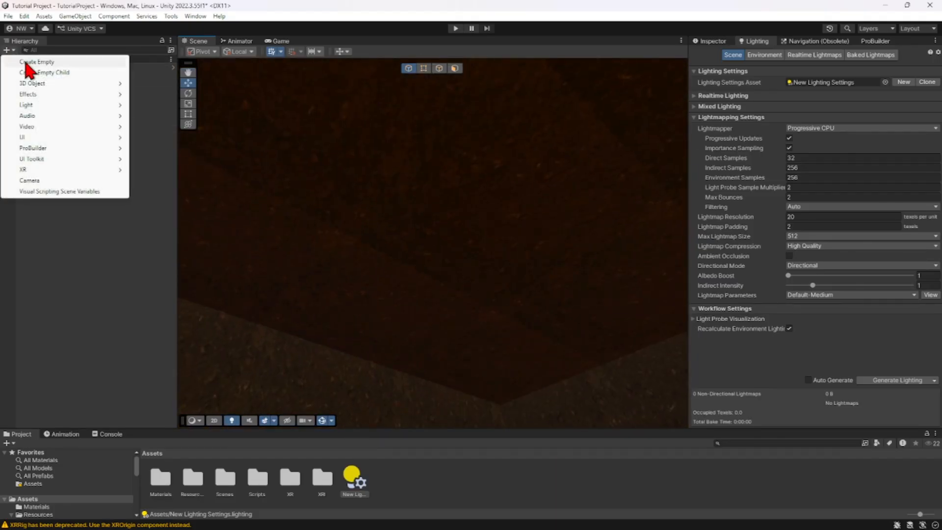
{"action": "mouse_move", "coordinate": [35, 84]}
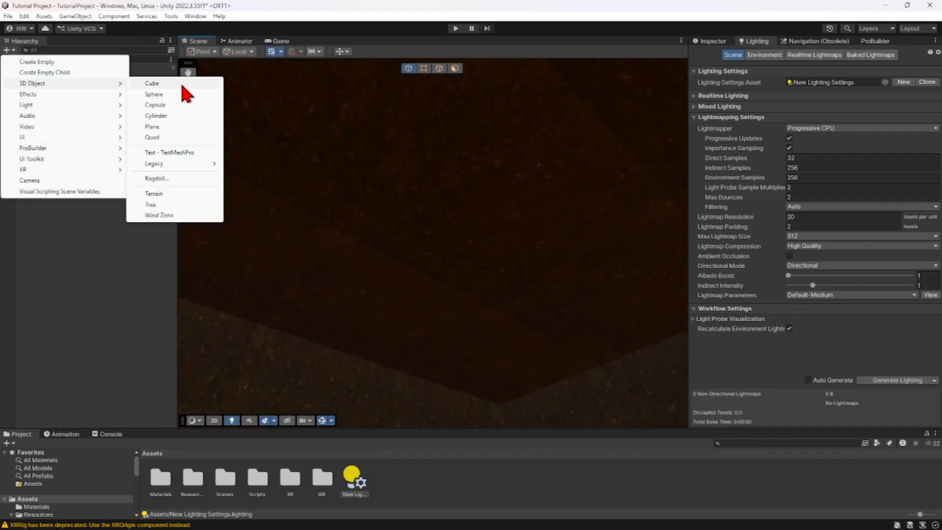
{"action": "left_click", "coordinate": [157, 95]}
{"action": "right_click_drag", "start_coordinate": [461, 245], "coordinate": [509, 265]}
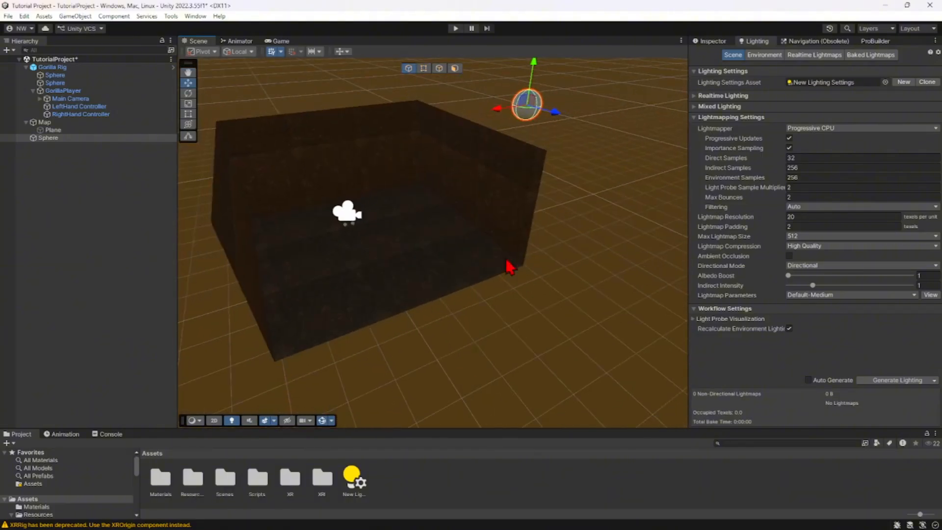
{"action": "left_click_drag", "start_coordinate": [522, 117], "coordinate": [353, 161]}
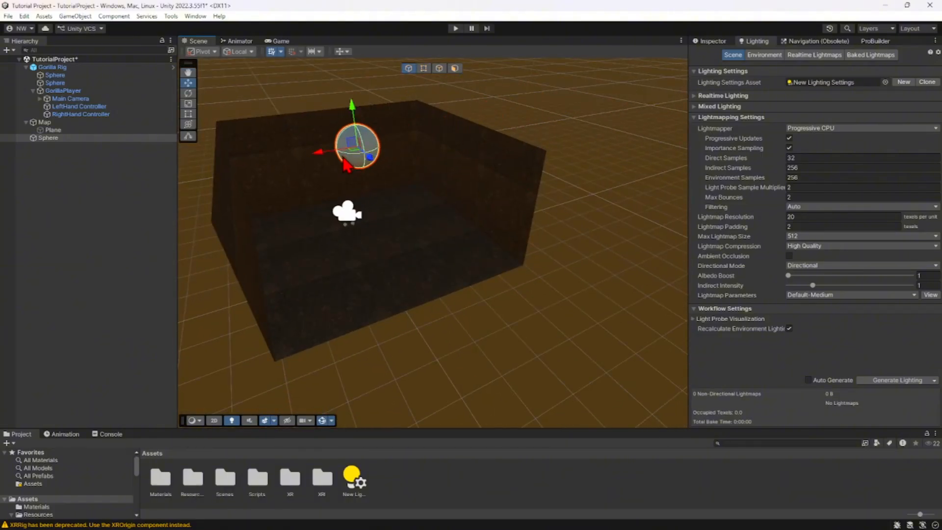
- Scale the sphere down uniformly to less than half its size and raise it partly into the room's ceiling
{"action": "right_click_drag", "start_coordinate": [353, 161], "coordinate": [501, 93]}
{"action": "left_click", "coordinate": [188, 104]}
{"action": "key", "text": "f"}
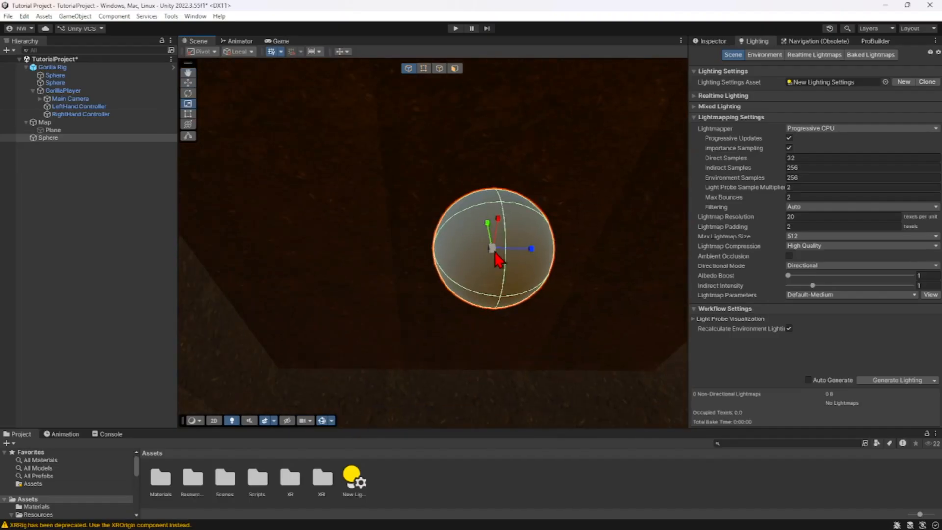
{"action": "left_click_drag", "start_coordinate": [495, 254], "coordinate": [456, 257]}
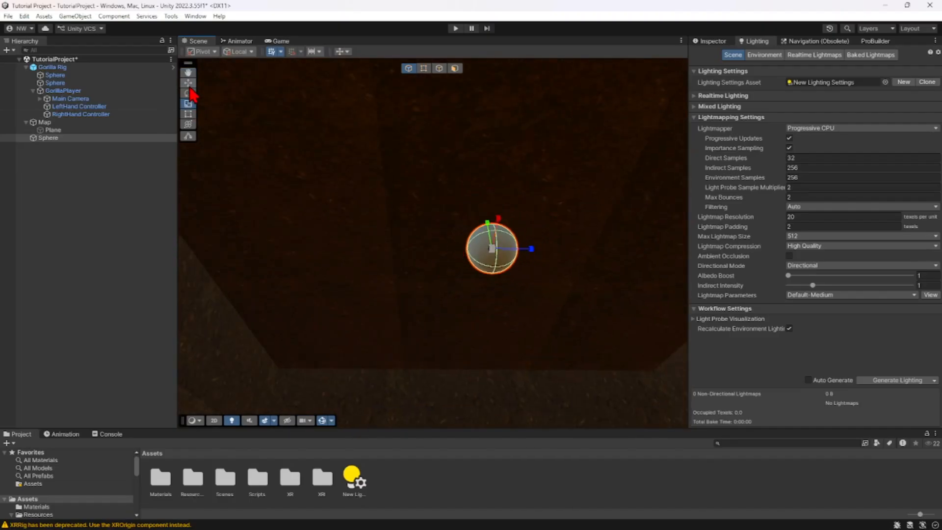
{"action": "left_click", "coordinate": [189, 83]}
{"action": "left_click_drag", "start_coordinate": [490, 230], "coordinate": [483, 209]}
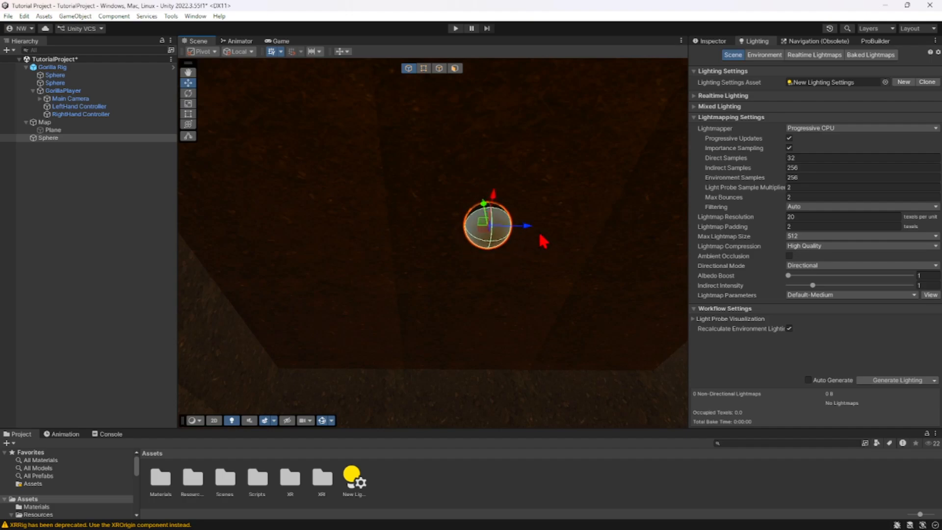
{"action": "left_click_drag", "start_coordinate": [530, 229], "coordinate": [514, 229]}
- Create a material named White in the Materials folder and set its Smoothness to 0
{"action": "double_click", "coordinate": [161, 483]}
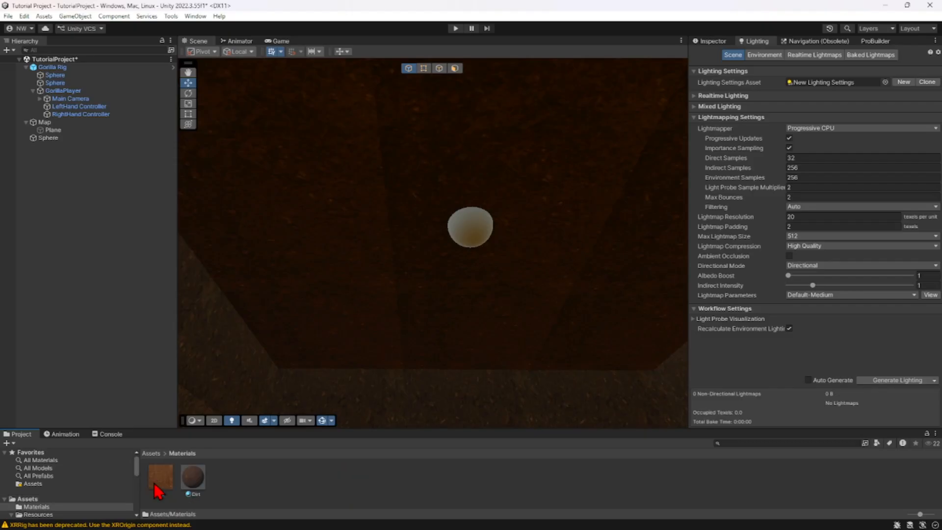
{"action": "right_click", "coordinate": [251, 468]}
{"action": "mouse_move", "coordinate": [295, 179]}
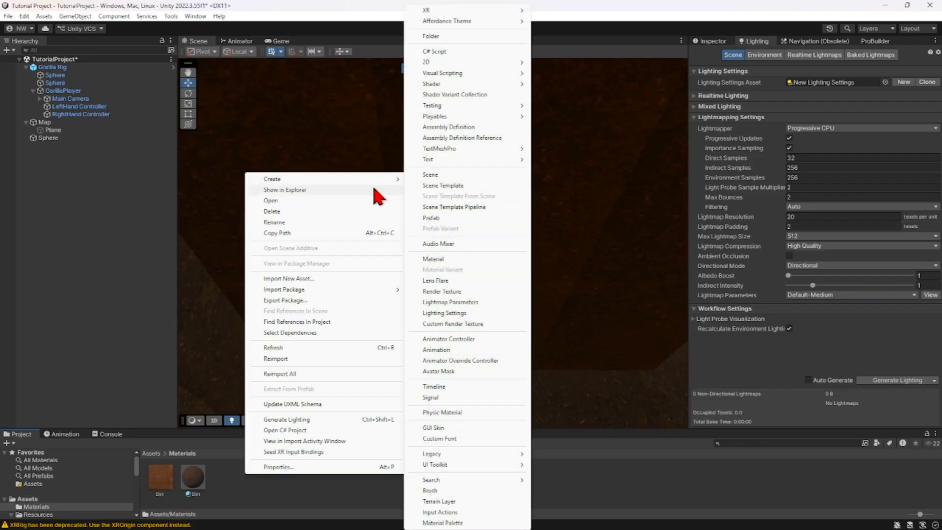
{"action": "left_click", "coordinate": [454, 262]}
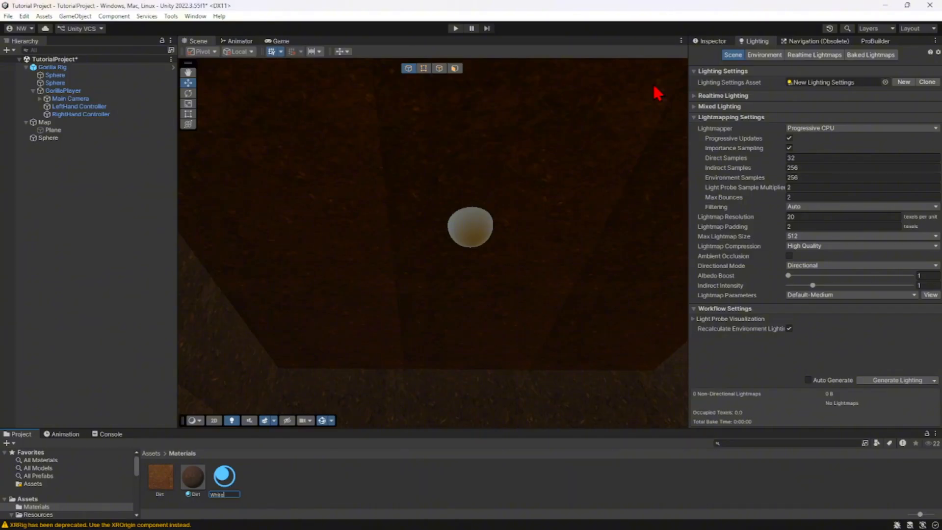
{"action": "left_click", "coordinate": [711, 41]}
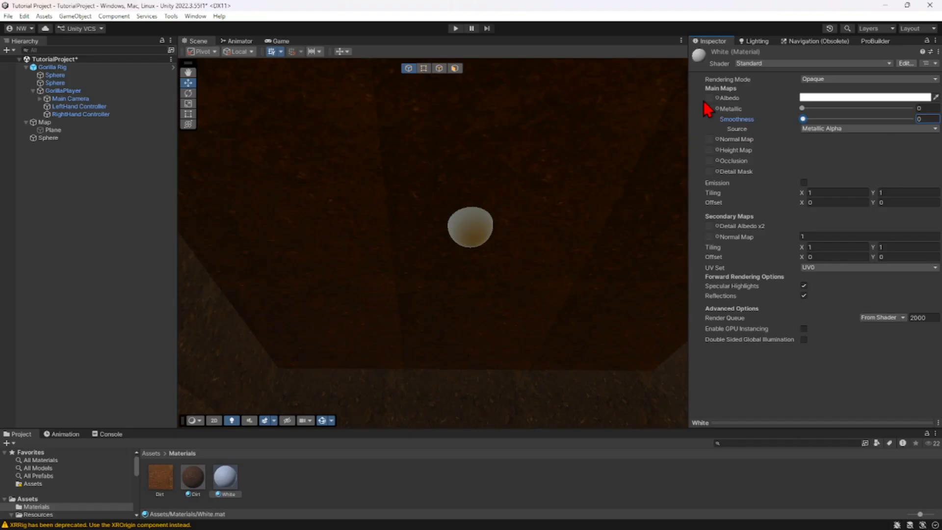
- Apply the White material to the sphere and enable its Emission with a pure white colour, RGB 255, 255, 255
{"action": "left_click_drag", "start_coordinate": [254, 480], "coordinate": [464, 242]}
{"action": "left_click", "coordinate": [804, 183]}
{"action": "left_click", "coordinate": [815, 196]}
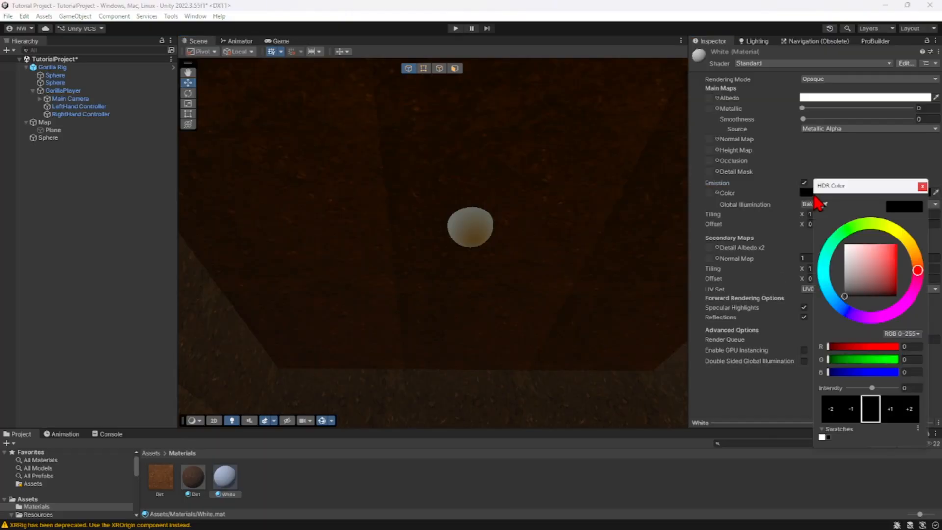
{"action": "left_click_drag", "start_coordinate": [864, 275], "coordinate": [793, 201]}
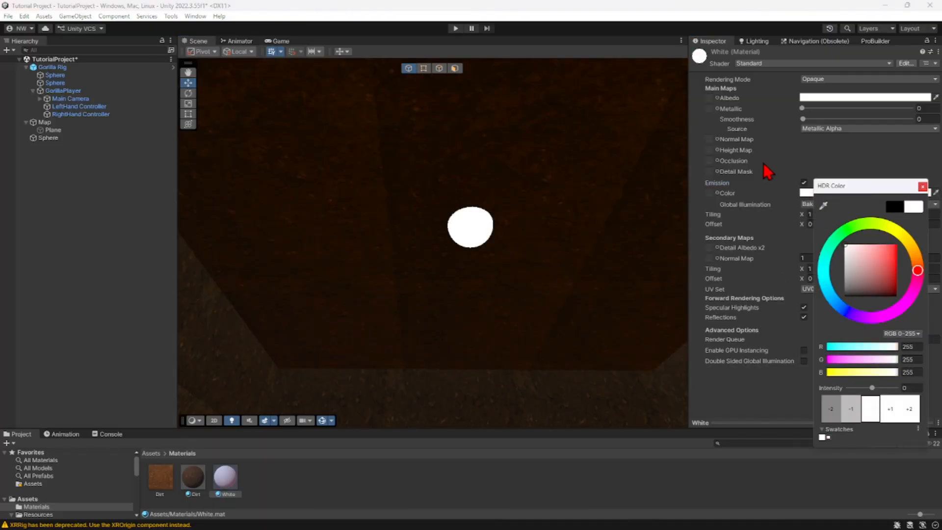
- Rename the sphere to Light and mark it as static
{"action": "left_click", "coordinate": [923, 187]}
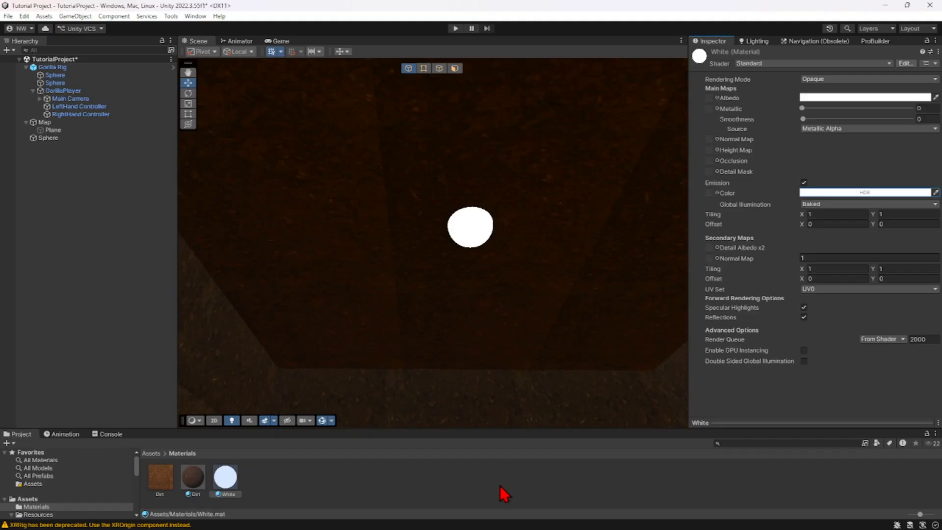
{"action": "left_click", "coordinate": [64, 138]}
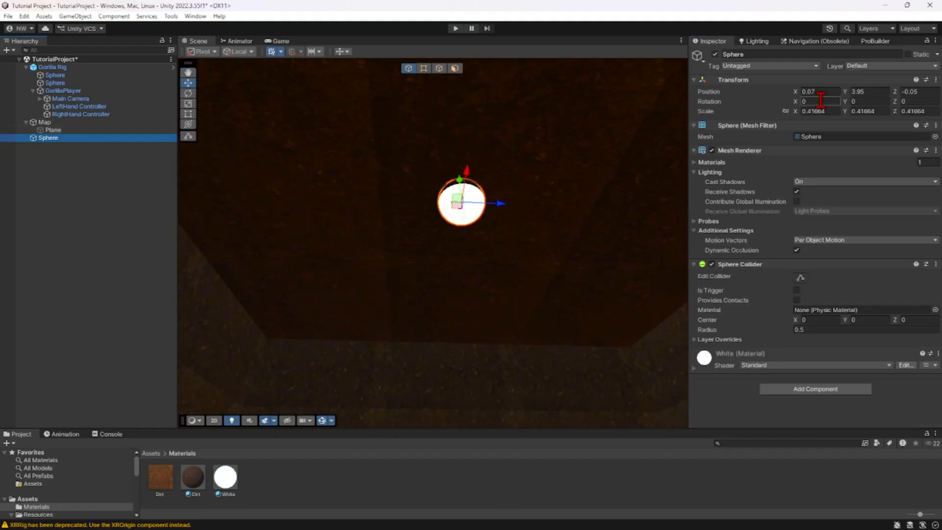
{"action": "left_click", "coordinate": [786, 55]}
{"action": "type", "text": "Light"}
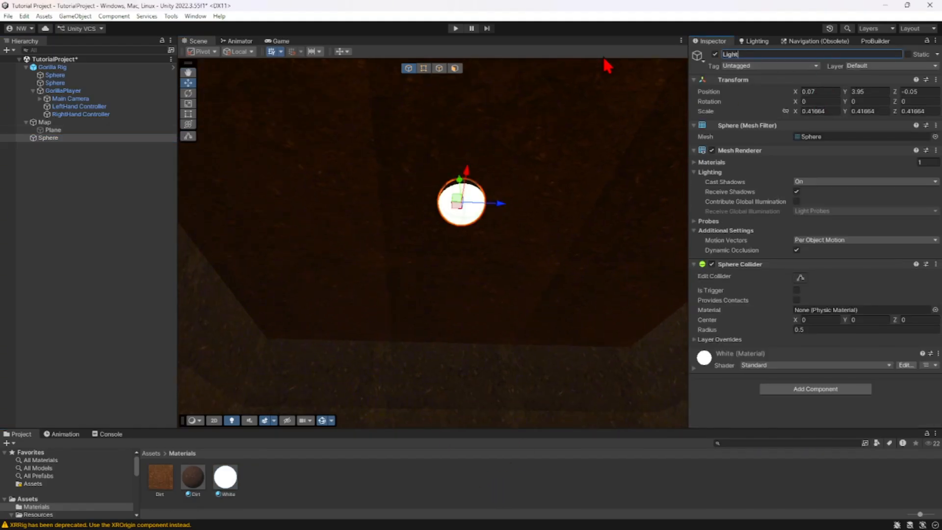
{"action": "left_click", "coordinate": [909, 55]}
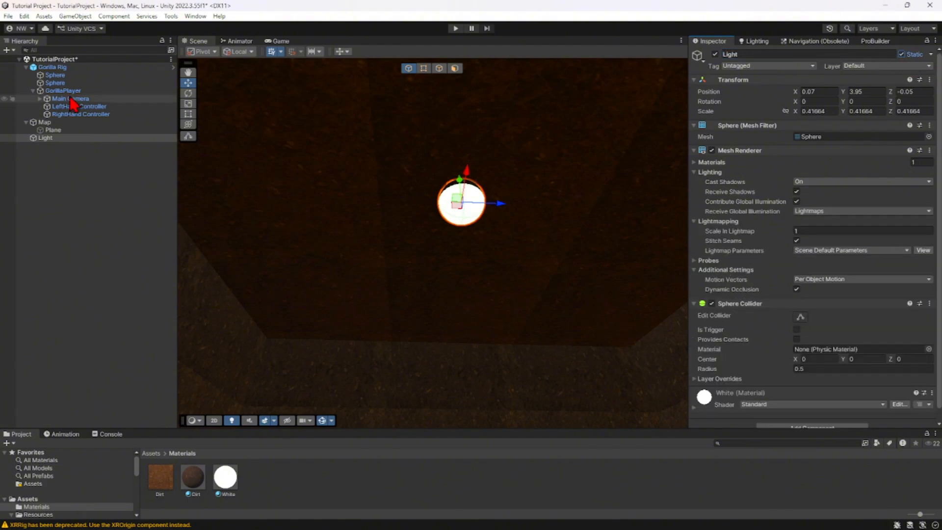
- Create an empty object named Lights under Map and nest the Light sphere inside it
{"action": "left_click", "coordinate": [7, 50]}
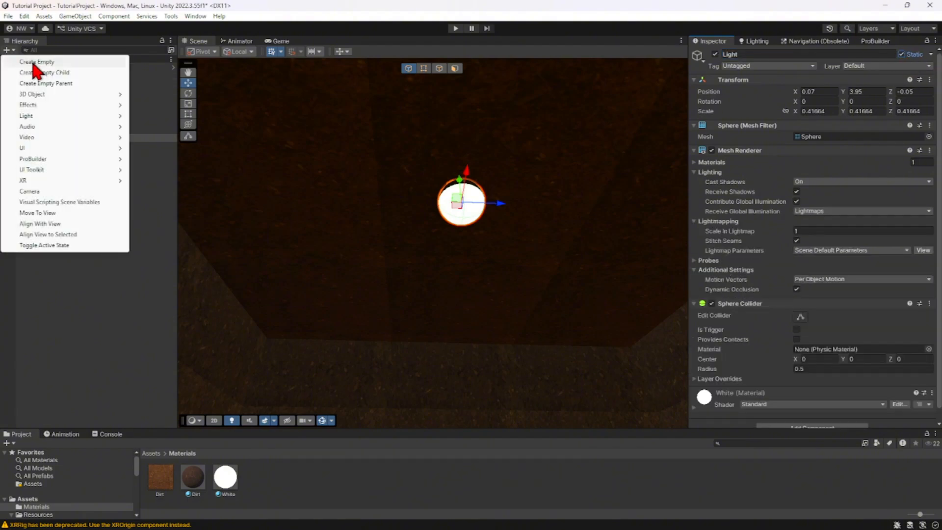
{"action": "left_click", "coordinate": [33, 62]}
{"action": "type", "text": "Light"}
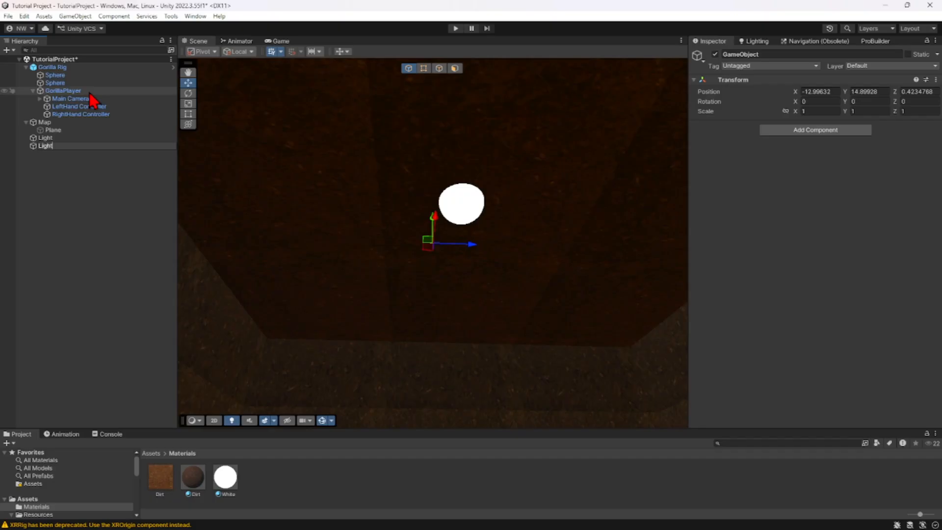
{"action": "type", "text": "s"}
{"action": "key", "text": "Return"}
{"action": "mouse_move", "coordinate": [52, 138]}
{"action": "left_mouse_down"}
{"action": "mouse_move", "coordinate": [53, 148]}
{"action": "mouse_move", "coordinate": [48, 123]}
{"action": "left_mouse_up"}
- Add a Point Light as a child of the Light sphere and lower it to about Y -0.75
{"action": "left_click", "coordinate": [64, 146]}
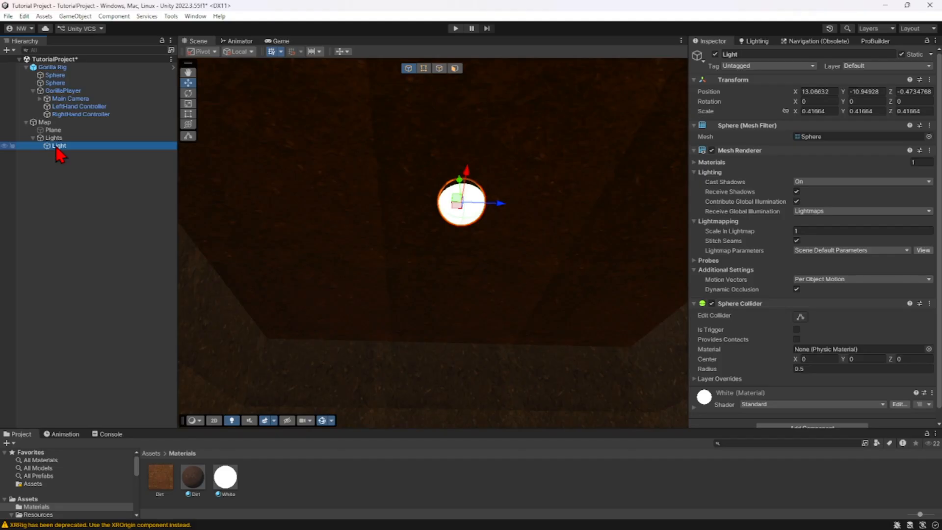
{"action": "right_click", "coordinate": [60, 155]}
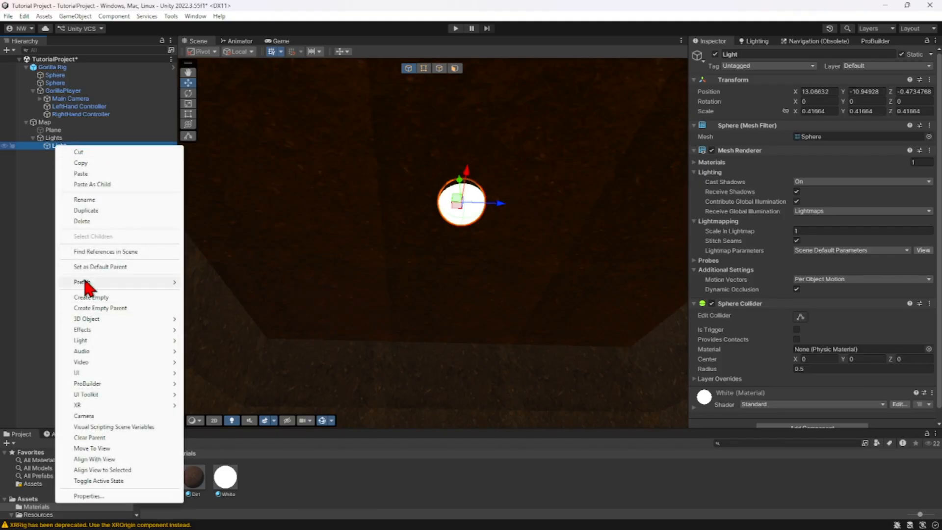
{"action": "mouse_move", "coordinate": [92, 316]}
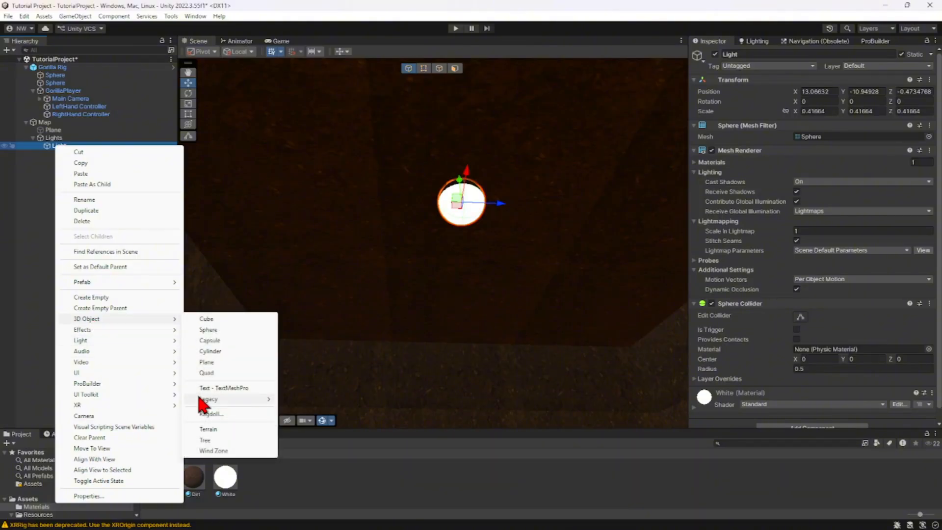
{"action": "mouse_move", "coordinate": [146, 345]}
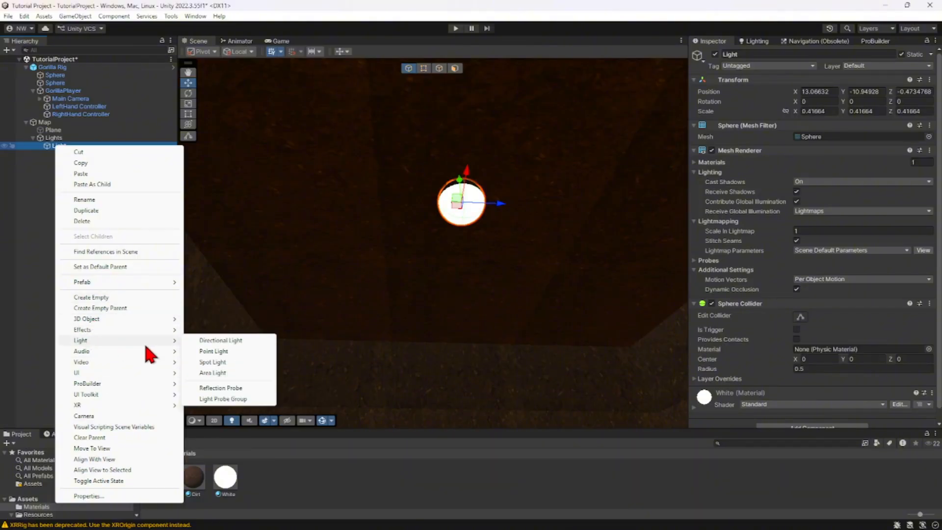
{"action": "left_click", "coordinate": [214, 351]}
{"action": "right_click_drag", "start_coordinate": [382, 292], "coordinate": [393, 407]}
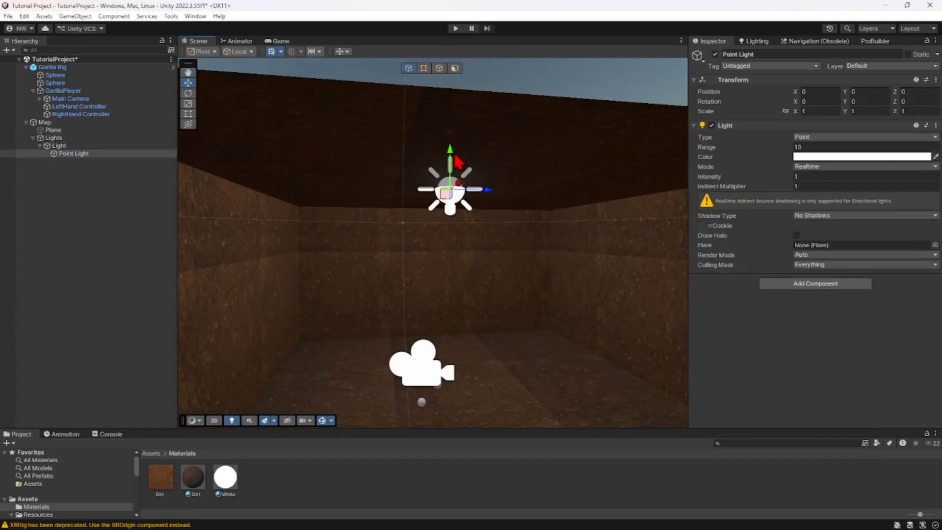
{"action": "left_click_drag", "start_coordinate": [456, 157], "coordinate": [446, 176]}
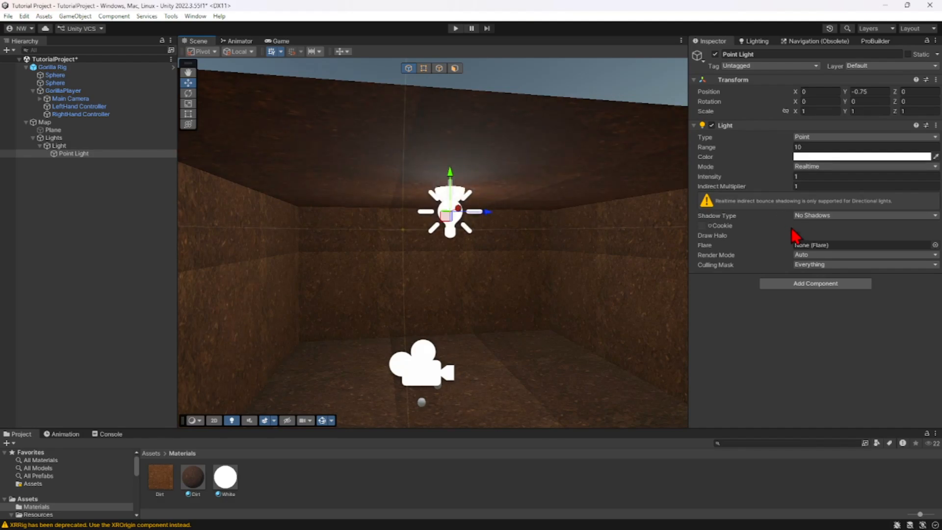
- Set the Point Light to Baked mode with a Range of 3 and Soft Shadows
{"action": "right_click_drag", "start_coordinate": [686, 210], "coordinate": [589, 229]}
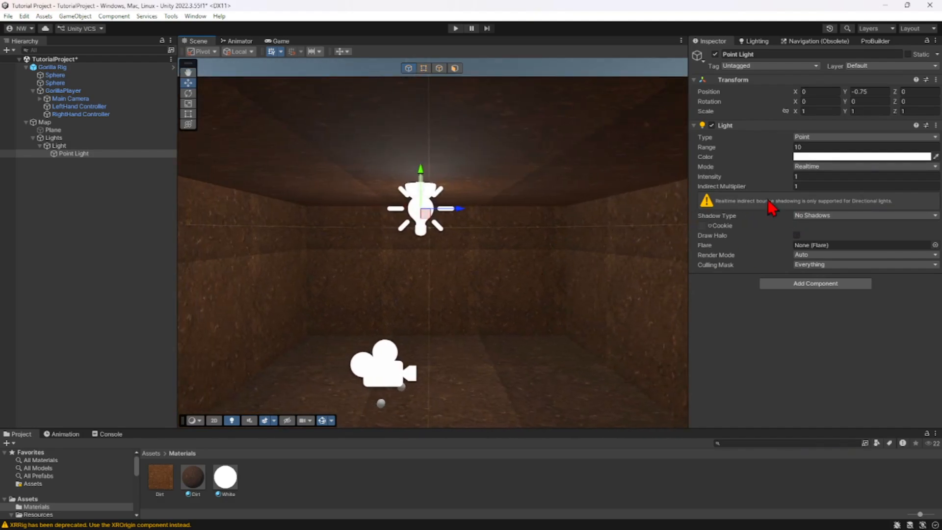
{"action": "left_click", "coordinate": [812, 167]}
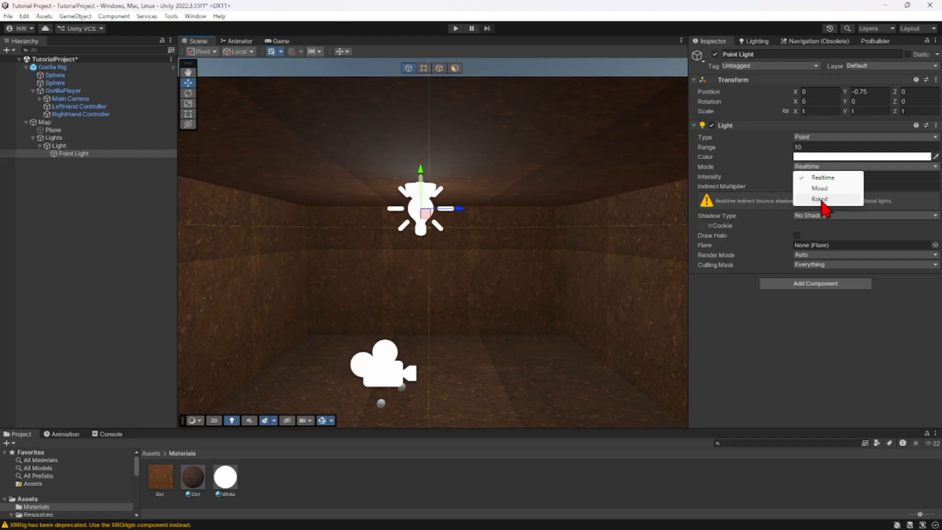
{"action": "left_click", "coordinate": [821, 200]}
{"action": "left_click", "coordinate": [812, 146]}
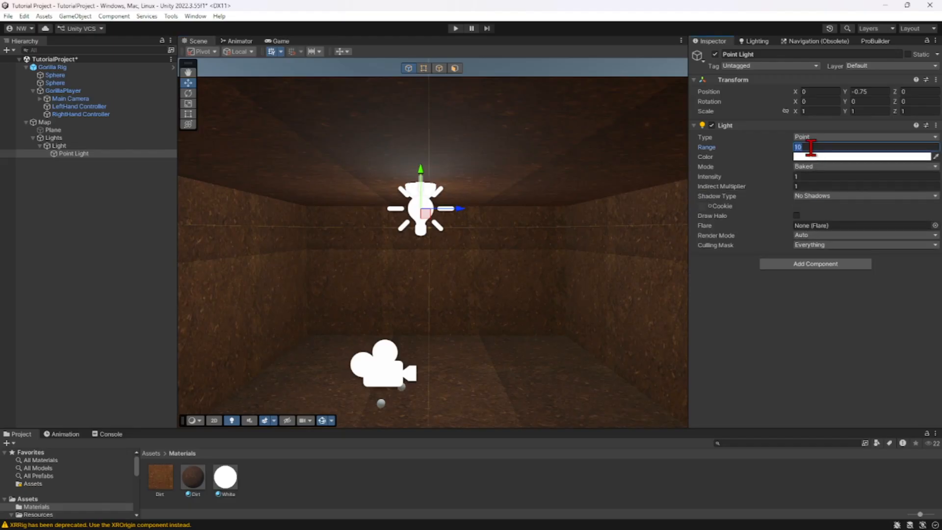
{"action": "type", "text": "5"}
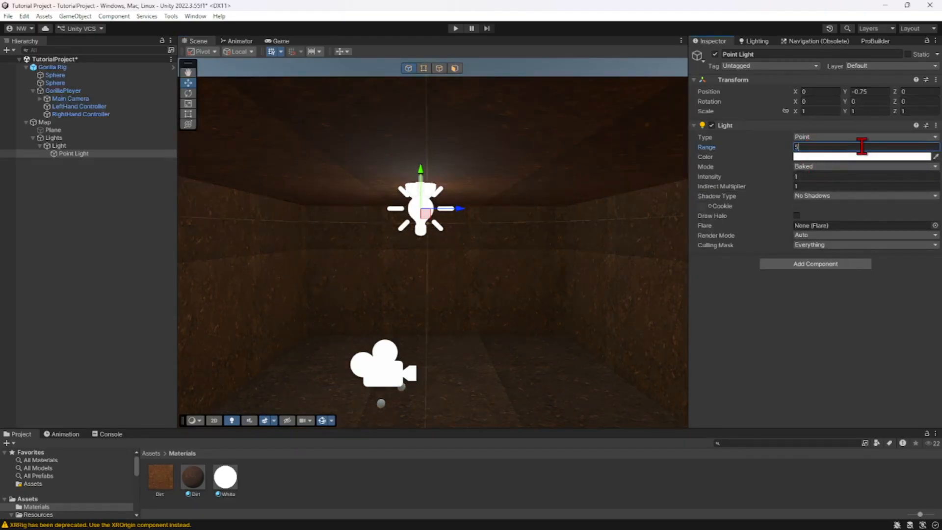
{"action": "key", "text": "BackSpace"}
{"action": "type", "text": "3"}
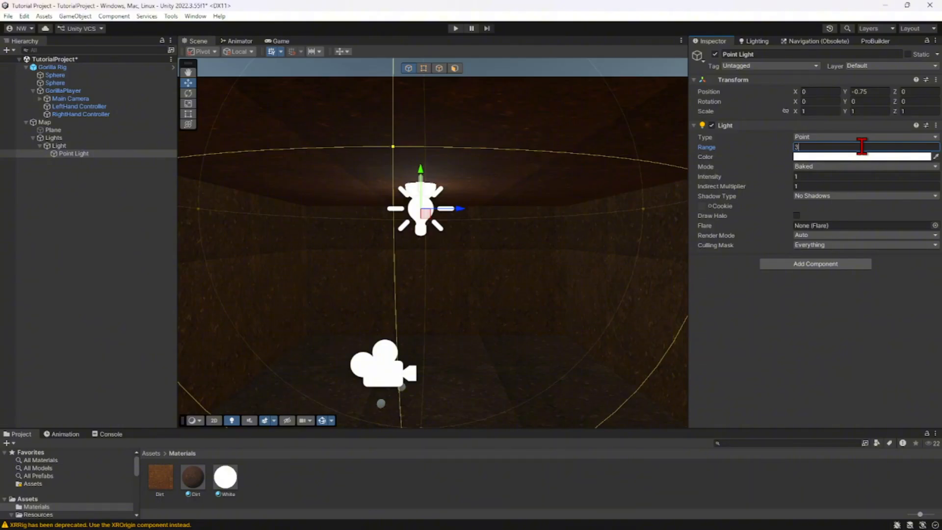
{"action": "left_click", "coordinate": [833, 196]}
{"action": "left_click", "coordinate": [841, 229]}
- Lower the Point Light further below the sphere, to about Y -1.79, and deselect it
{"action": "right_click_drag", "start_coordinate": [638, 240], "coordinate": [581, 414]}
{"action": "key", "text": "s"}
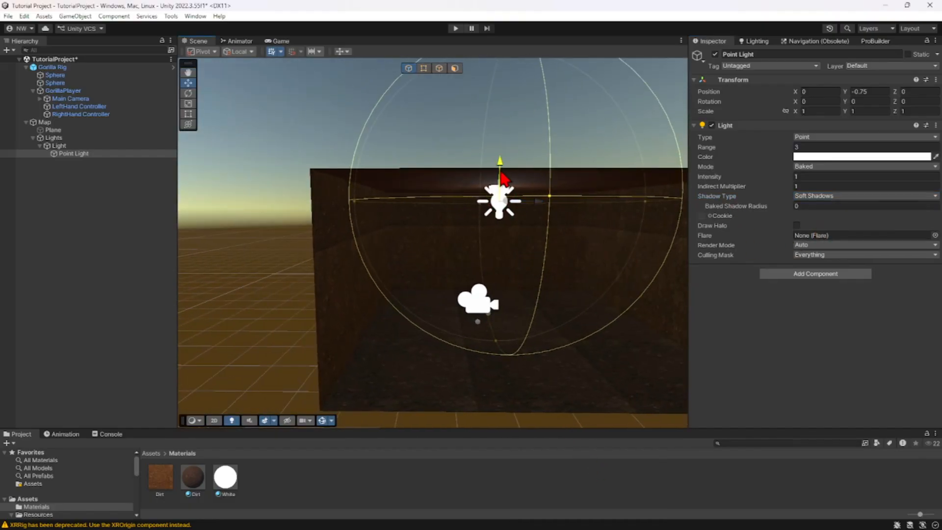
{"action": "left_click_drag", "start_coordinate": [504, 179], "coordinate": [507, 200]}
{"action": "left_click", "coordinate": [578, 460]}
- Generate the scene's baked lighting with the current lightmapping settings and check the room as it bakes
{"action": "key", "text": "w"}
{"action": "right_click_drag", "start_coordinate": [442, 300], "coordinate": [525, 327]}
{"action": "key", "text": "w"}
{"action": "key", "text": "s"}
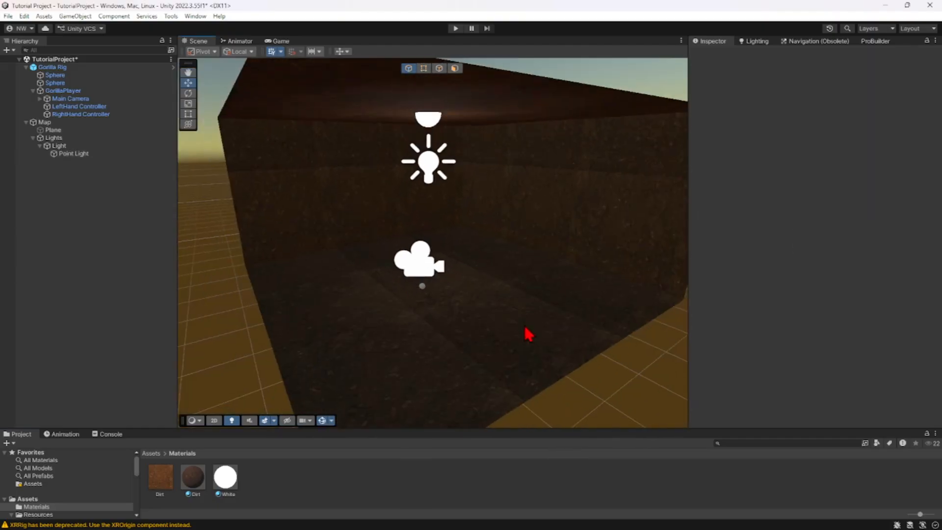
{"action": "left_click", "coordinate": [764, 42]}
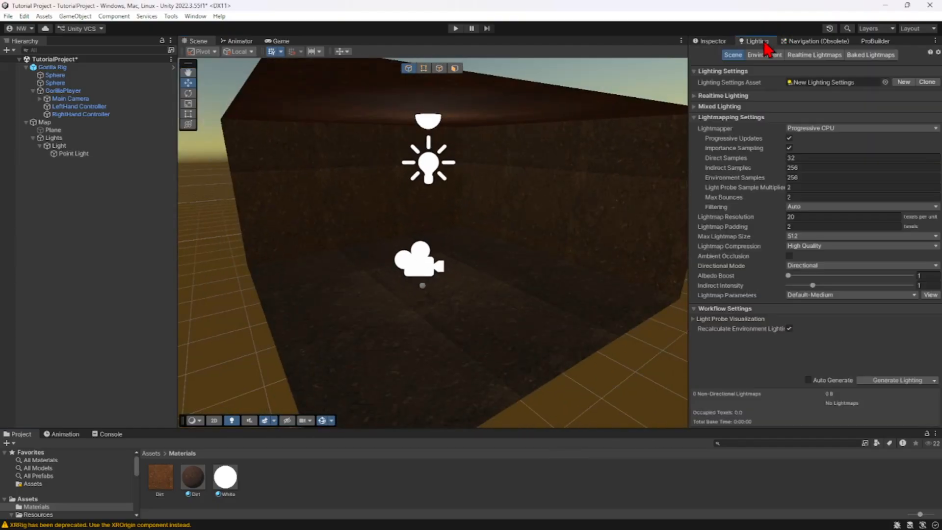
{"action": "left_click", "coordinate": [899, 383]}
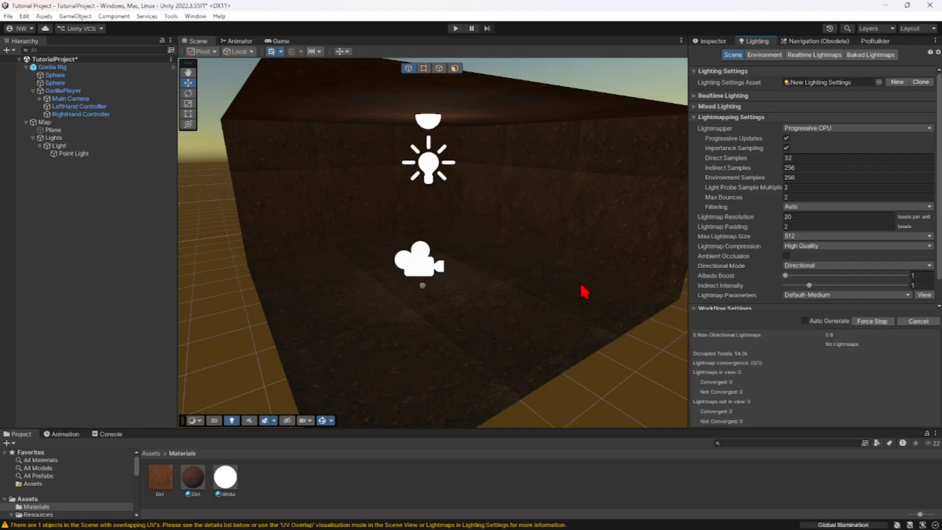
{"action": "right_click_drag", "start_coordinate": [585, 291], "coordinate": [628, 330]}
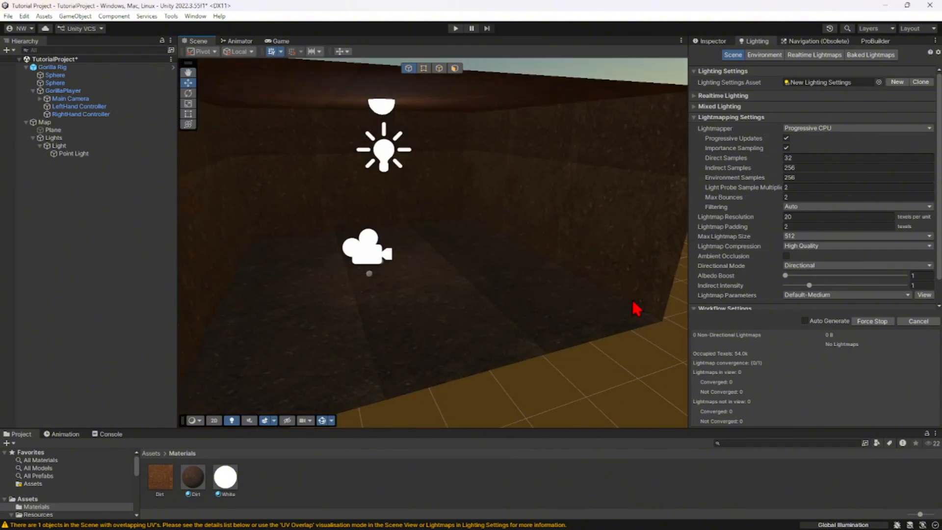
{"action": "right_click_drag", "start_coordinate": [613, 363], "coordinate": [551, 293]}
{"action": "key", "text": "s"}
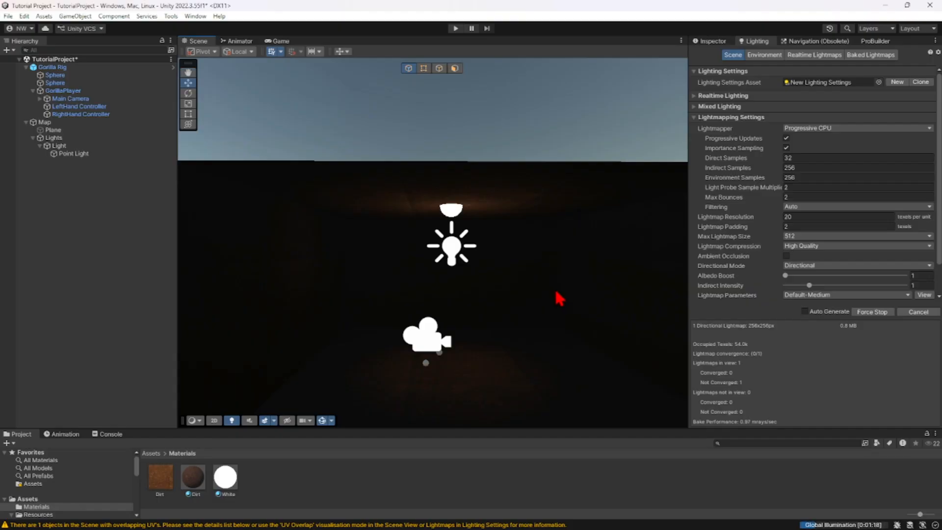
{"action": "mouse_move", "coordinate": [776, 529]}
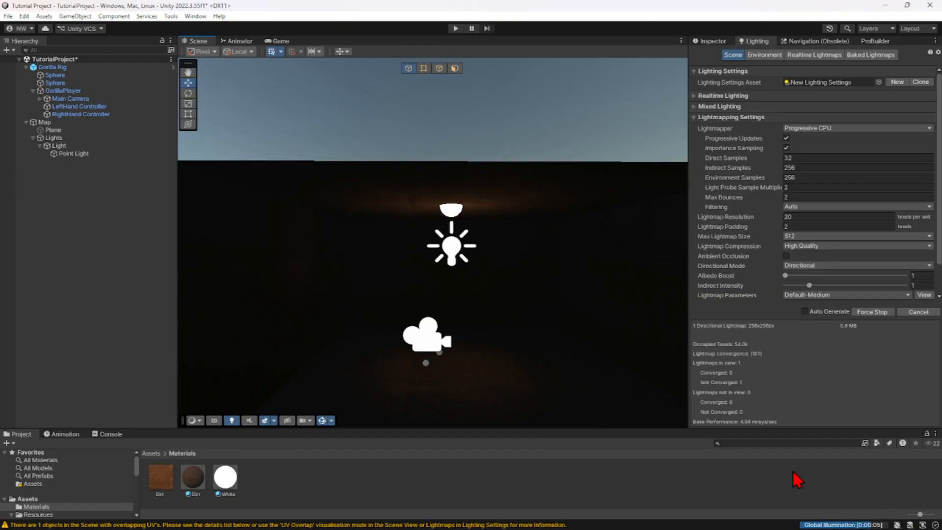
- Set the Point Light's Range to 5 and generate the scene's lighting again
{"action": "left_click", "coordinate": [65, 154]}
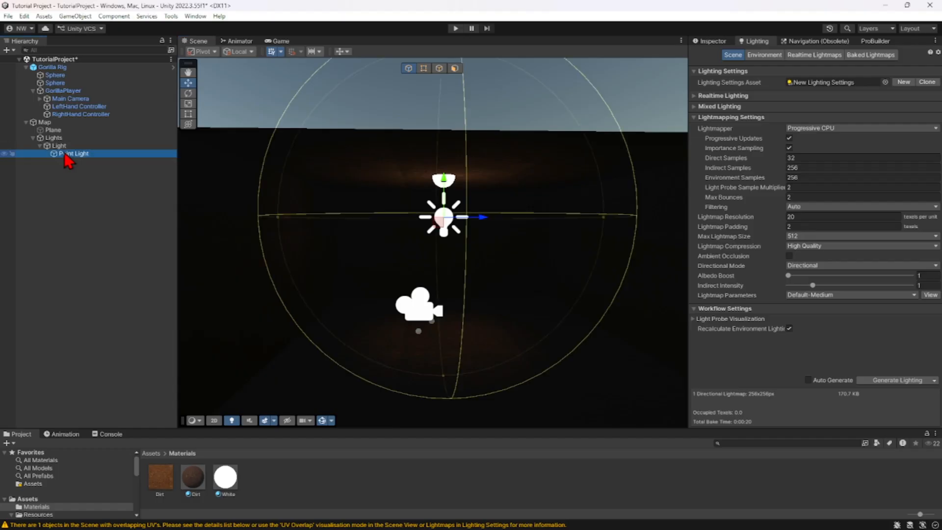
{"action": "left_click", "coordinate": [714, 42]}
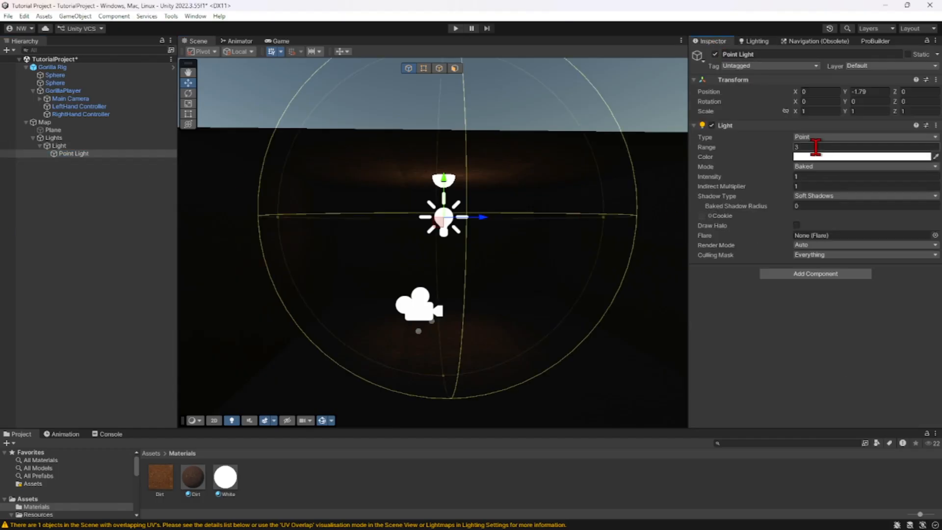
{"action": "type", "text": "5"}
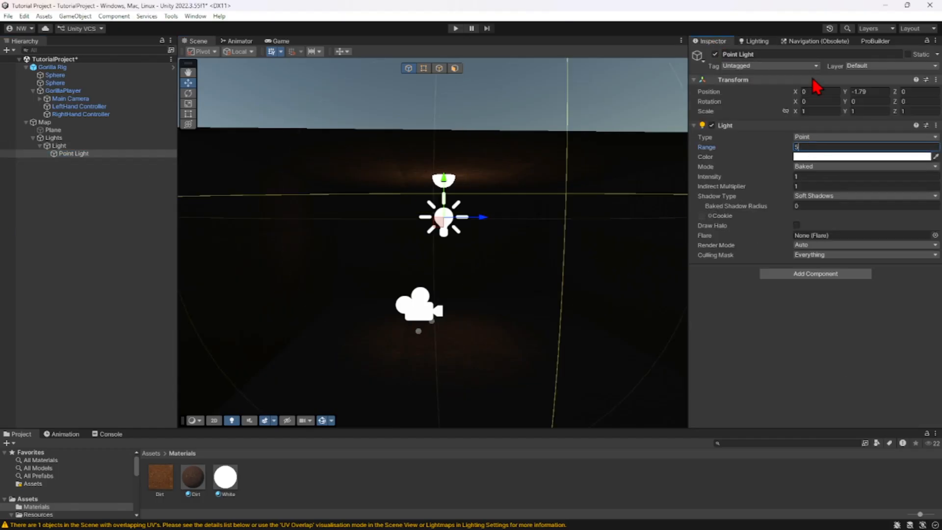
{"action": "left_click", "coordinate": [764, 41]}
{"action": "left_click", "coordinate": [900, 382]}
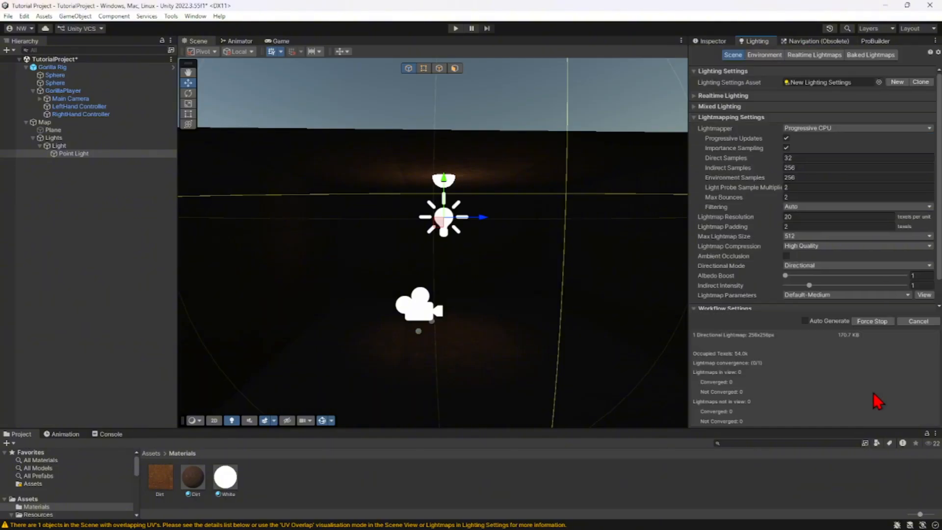
{"action": "left_click", "coordinate": [720, 506]}
- Examine the rebaked light on the room's walls, floor and ceiling from outside and inside
{"action": "right_click_drag", "start_coordinate": [568, 270], "coordinate": [581, 293]}
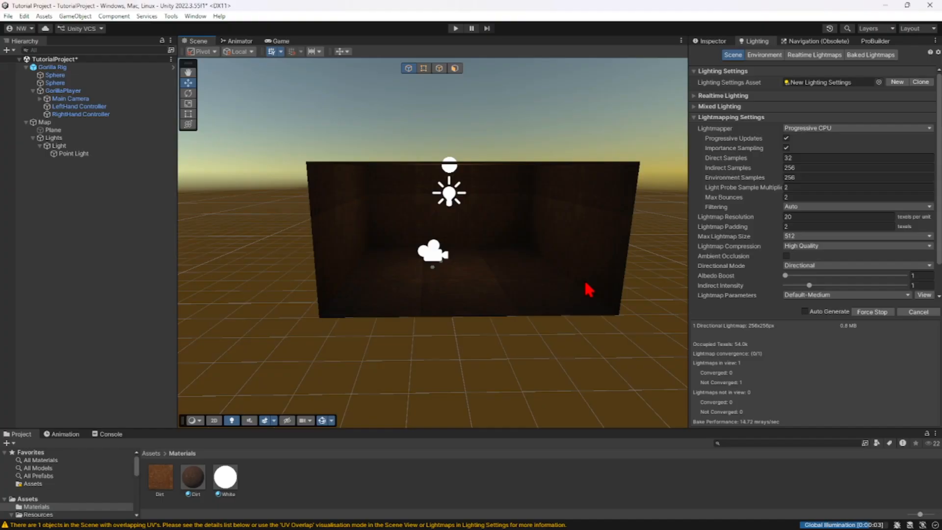
{"action": "right_click_drag", "start_coordinate": [585, 285], "coordinate": [430, 261]}
{"action": "key", "text": "w"}
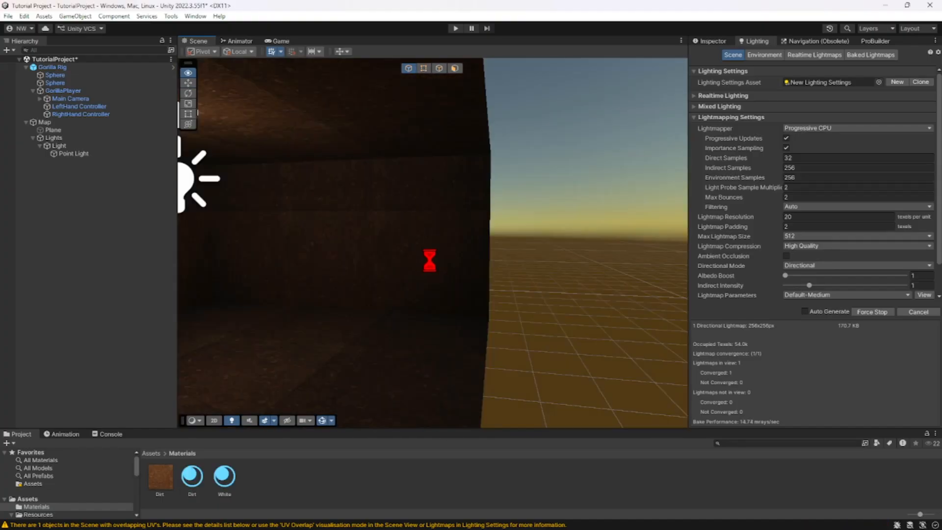
{"action": "mouse_move", "coordinate": [486, 273]}
{"action": "right_mouse_down"}
{"action": "mouse_move", "coordinate": [410, 273]}
{"action": "mouse_move", "coordinate": [411, 251]}
{"action": "mouse_move", "coordinate": [564, 270]}
{"action": "mouse_move", "coordinate": [517, 254]}
{"action": "mouse_move", "coordinate": [659, 260]}
{"action": "right_mouse_up"}
{"action": "key", "text": "w"}
{"action": "key", "text": "s"}
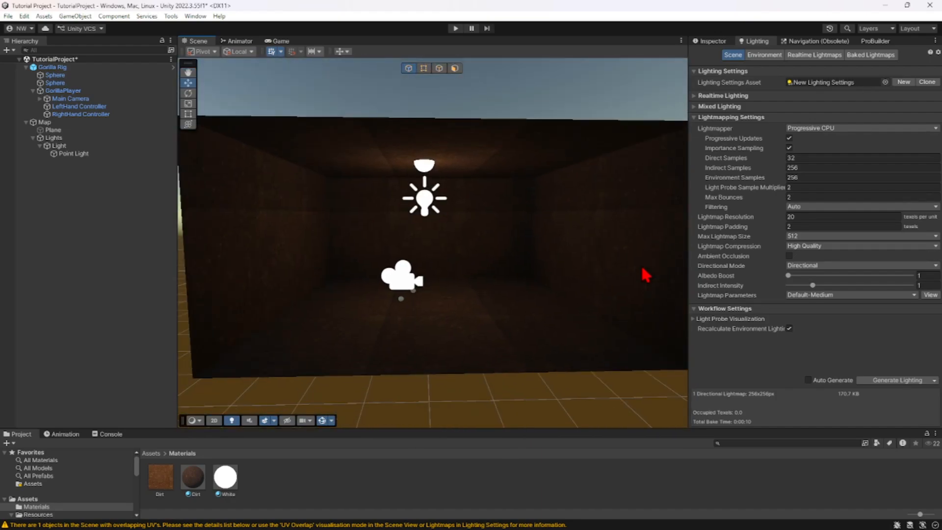
{"action": "key", "text": "w"}
{"action": "mouse_move", "coordinate": [523, 286]}
{"action": "right_mouse_down"}
{"action": "mouse_move", "coordinate": [536, 286]}
{"action": "mouse_move", "coordinate": [484, 290]}
{"action": "right_mouse_up"}
{"action": "right_click_drag", "start_coordinate": [596, 287], "coordinate": [631, 276]}
{"action": "key", "text": "w"}
{"action": "right_click_drag", "start_coordinate": [486, 263], "coordinate": [474, 269]}
{"action": "key", "text": "s"}
- Collapse the Lights group and add a 3D Cube to the scene
{"action": "left_click", "coordinate": [33, 138]}
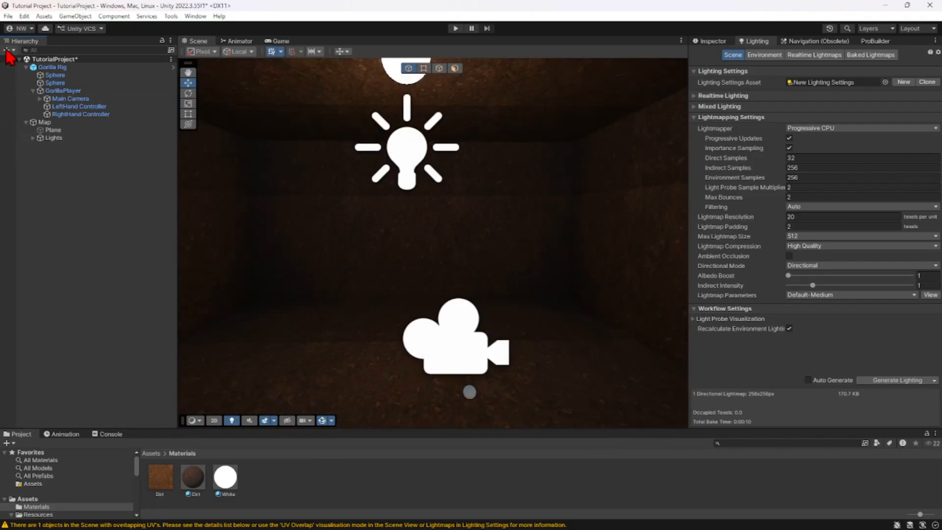
{"action": "left_click", "coordinate": [6, 50]}
{"action": "mouse_move", "coordinate": [101, 83]}
{"action": "left_click", "coordinate": [151, 83]}
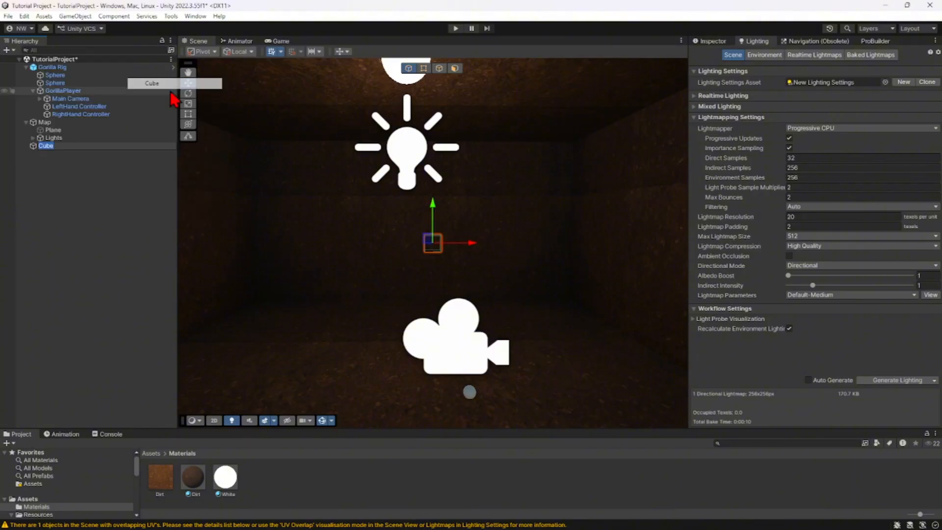
- Move the cube over to the room's open side and raise it above the floor
{"action": "right_click_drag", "start_coordinate": [540, 261], "coordinate": [510, 221]}
{"action": "key", "text": "s"}
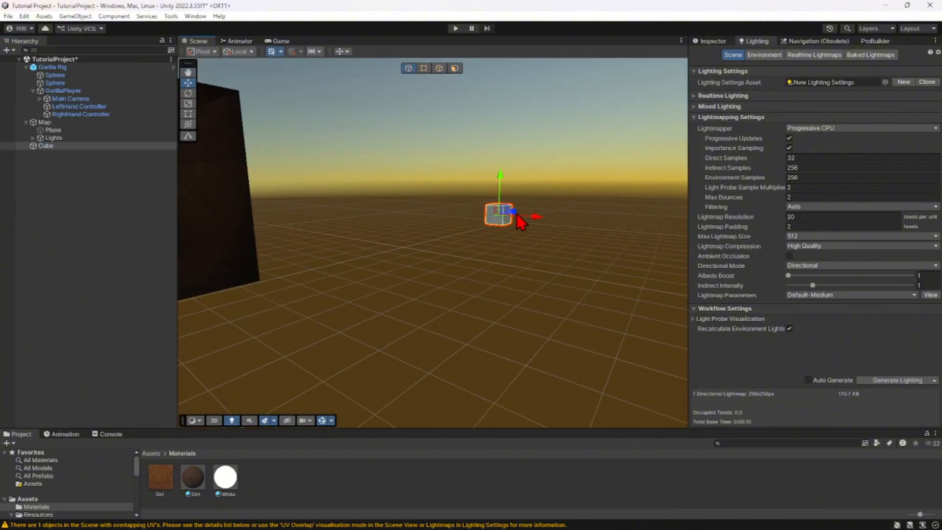
{"action": "left_click_drag", "start_coordinate": [499, 225], "coordinate": [239, 281]}
{"action": "right_click_drag", "start_coordinate": [308, 268], "coordinate": [257, 261]}
{"action": "key", "text": "w"}
{"action": "left_click_drag", "start_coordinate": [311, 265], "coordinate": [305, 209]}
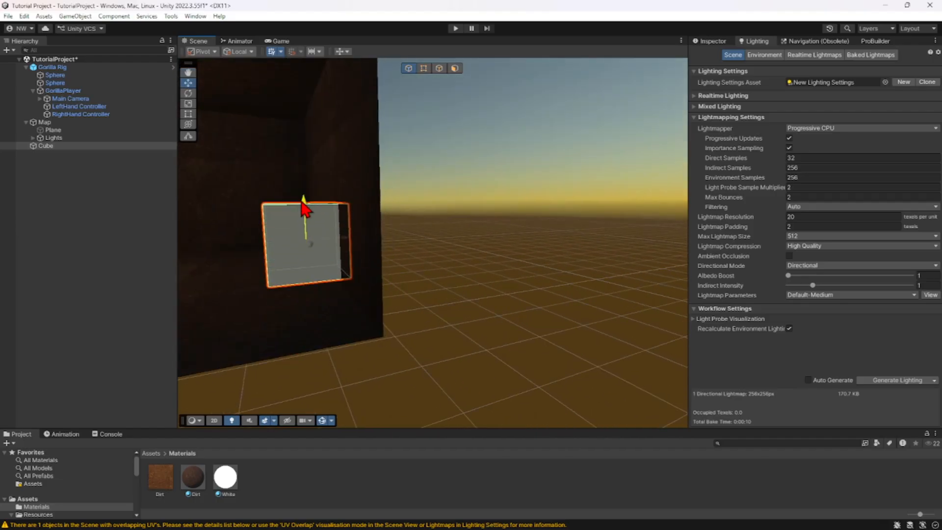
{"action": "left_click", "coordinate": [188, 104]}
{"action": "left_click_drag", "start_coordinate": [303, 207], "coordinate": [306, 204]}
{"action": "key", "text": "ctrl+z"}
{"action": "right_click_drag", "start_coordinate": [321, 264], "coordinate": [438, 248]}
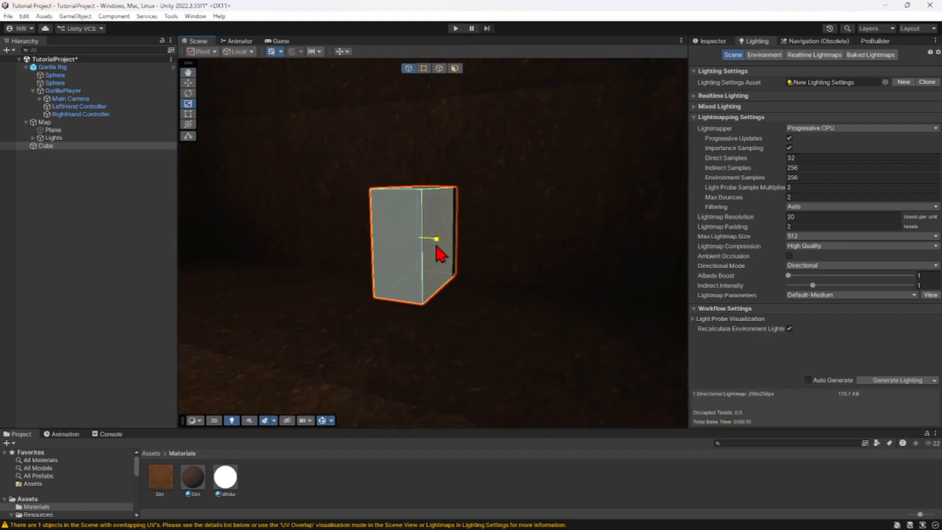
{"action": "left_click_drag", "start_coordinate": [447, 248], "coordinate": [515, 280], "text": "alt"}
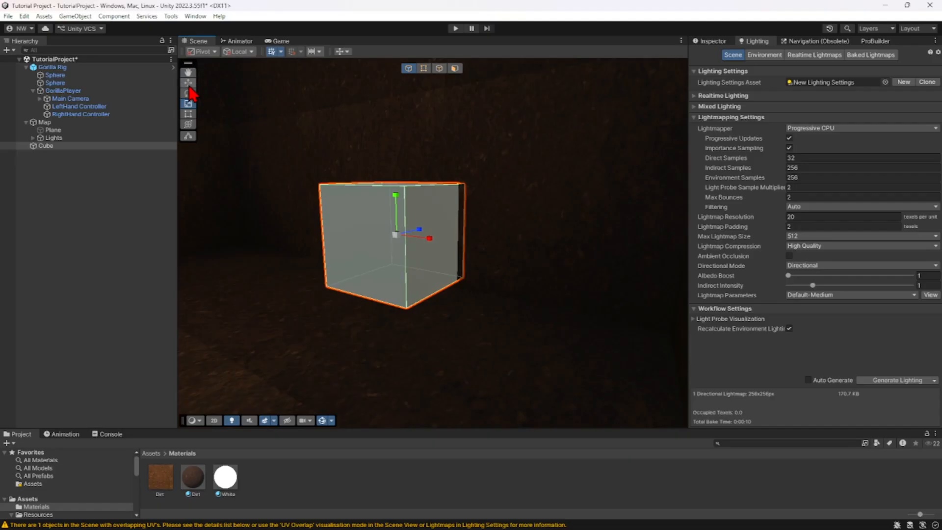
{"action": "left_click", "coordinate": [189, 84]}
{"action": "left_click", "coordinate": [189, 93]}
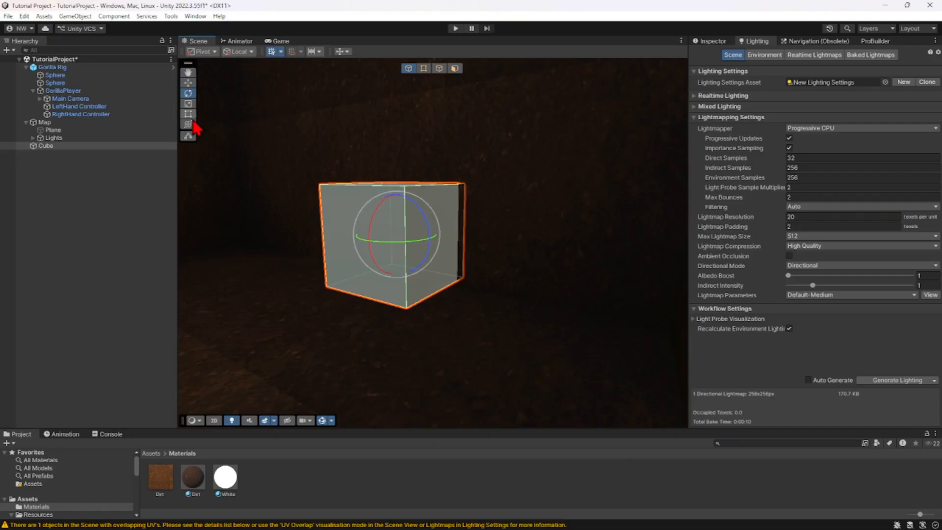
{"action": "left_click", "coordinate": [188, 114]}
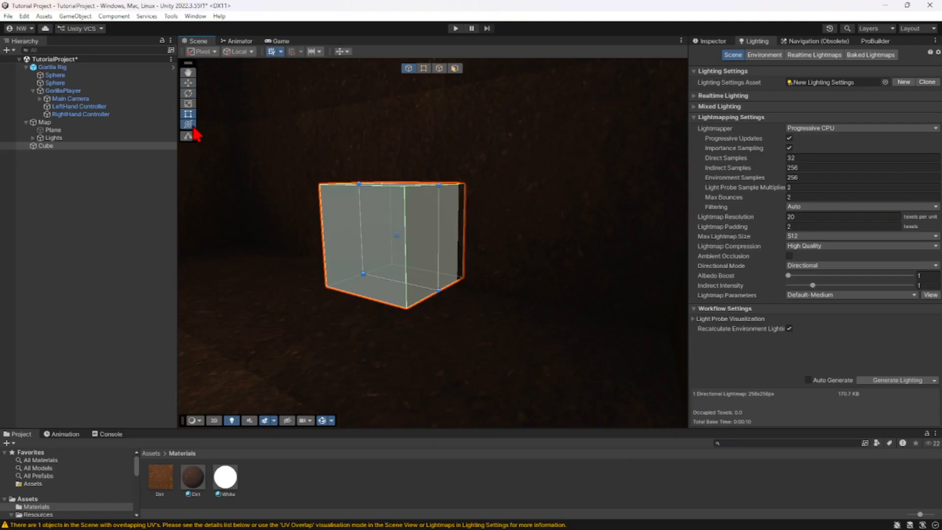
{"action": "left_click", "coordinate": [188, 124]}
{"action": "right_click_drag", "start_coordinate": [286, 160], "coordinate": [328, 223]}
- Scale the cube into a thin upright panel 2 units wide, 2 units high and about 0.097 deep
{"action": "left_click", "coordinate": [191, 95]}
{"action": "left_click", "coordinate": [190, 104]}
{"action": "left_click_drag", "start_coordinate": [464, 236], "coordinate": [431, 246]}
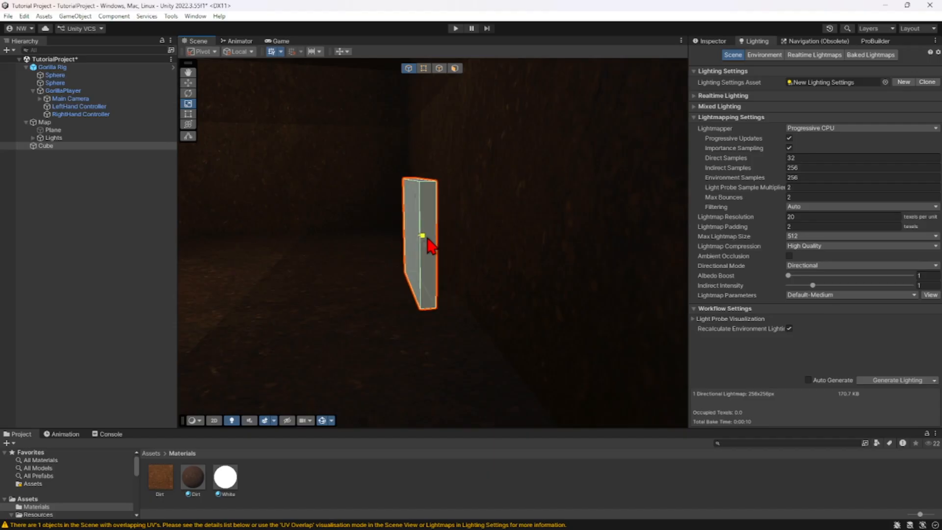
{"action": "right_click_drag", "start_coordinate": [427, 240], "coordinate": [472, 235]}
{"action": "left_click_drag", "start_coordinate": [484, 234], "coordinate": [487, 211]}
{"action": "key", "text": "ctrl+z"}
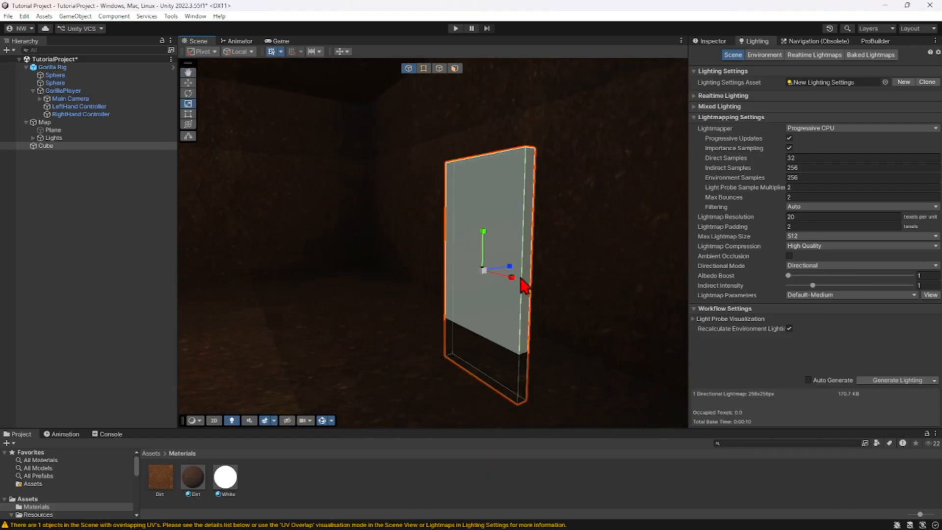
{"action": "left_click_drag", "start_coordinate": [528, 288], "coordinate": [549, 294]}
- Tilt the panel about 7.334 degrees on its X axis so it leans against the wall
{"action": "mouse_move", "coordinate": [432, 275]}
{"action": "left_mouse_down", "text": "alt"}
{"action": "mouse_move", "coordinate": [464, 253]}
{"action": "mouse_move", "coordinate": [425, 259]}
{"action": "left_mouse_up", "text": "alt"}
{"action": "left_click", "coordinate": [188, 93]}
{"action": "left_click_drag", "start_coordinate": [411, 224], "coordinate": [560, 301]}
{"action": "left_click", "coordinate": [188, 82]}
{"action": "scroll", "coordinate": [543, 266], "scroll_direction": "down", "scroll_amount": 3}
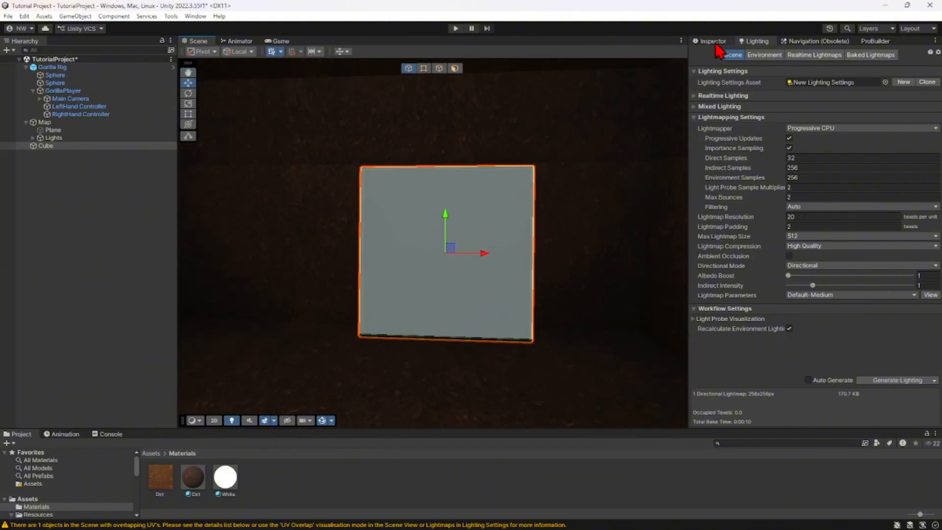
- Rename the panel Mirror and add a Camera as its child object
{"action": "left_click", "coordinate": [714, 42]}
{"action": "left_click", "coordinate": [908, 54]}
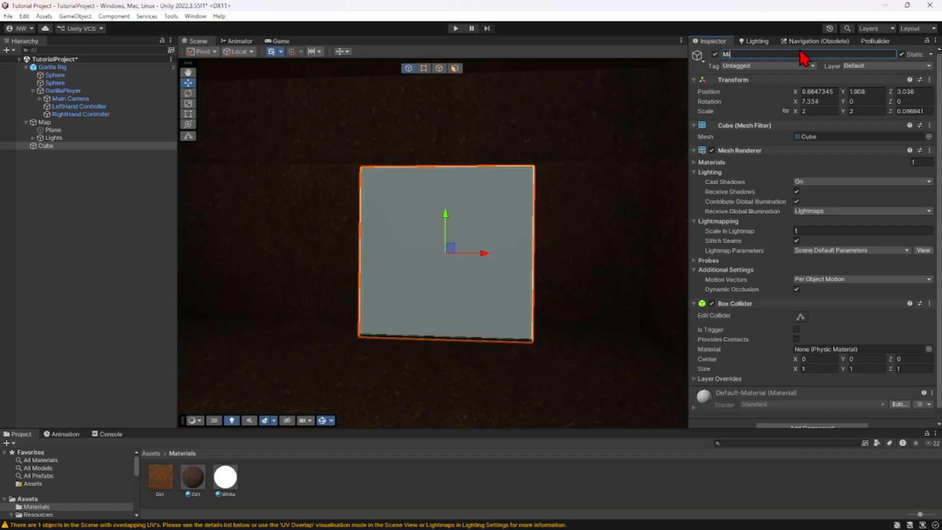
{"action": "type", "text": "Mirror"}
{"action": "right_click", "coordinate": [68, 146]}
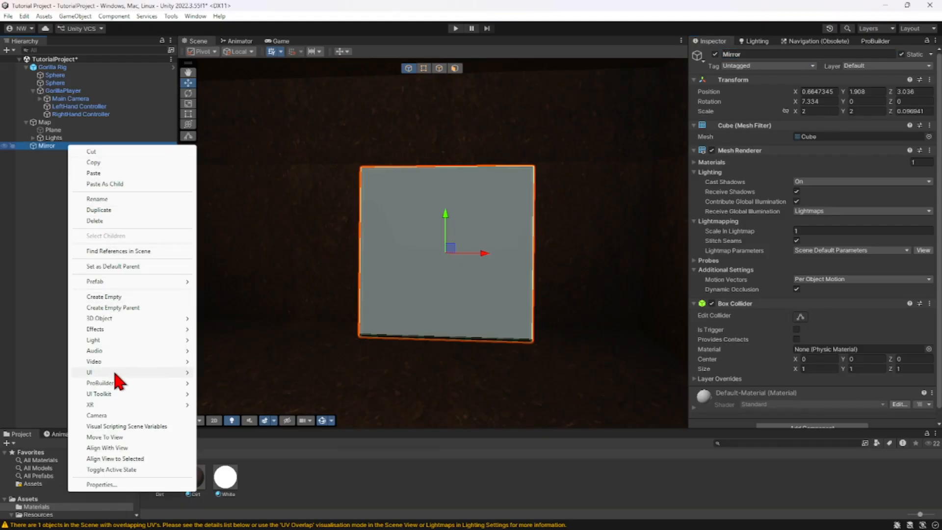
{"action": "left_click", "coordinate": [113, 415]}
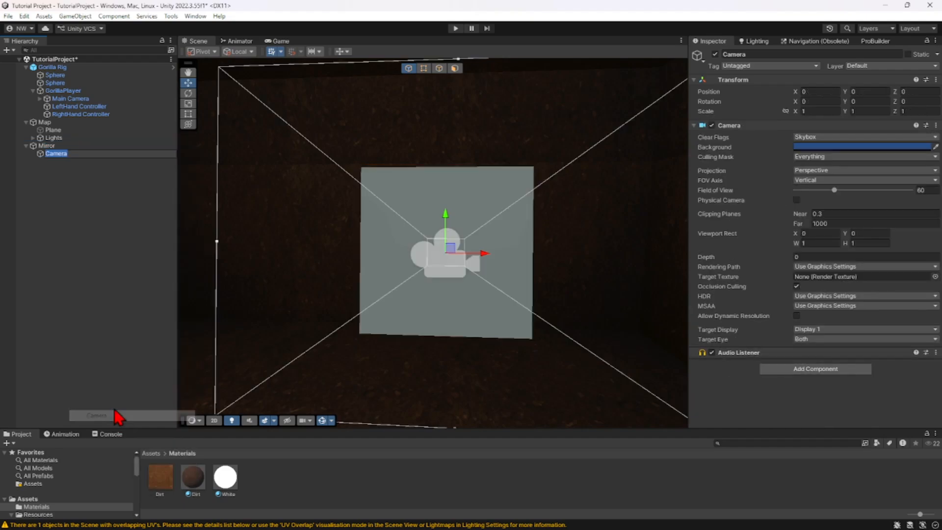
- Turn the Camera -180 degrees on Y to face the room and shift it to a local Z position of 2.5
{"action": "left_click_drag", "start_coordinate": [523, 289], "coordinate": [287, 275], "text": "alt"}
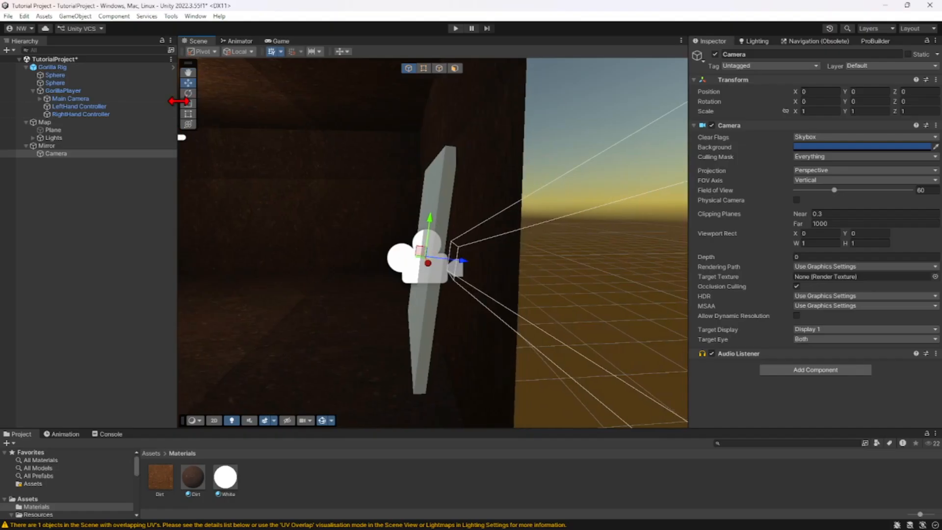
{"action": "left_click", "coordinate": [188, 93]}
{"action": "left_click_drag", "start_coordinate": [414, 276], "coordinate": [263, 124]}
{"action": "left_click", "coordinate": [188, 83]}
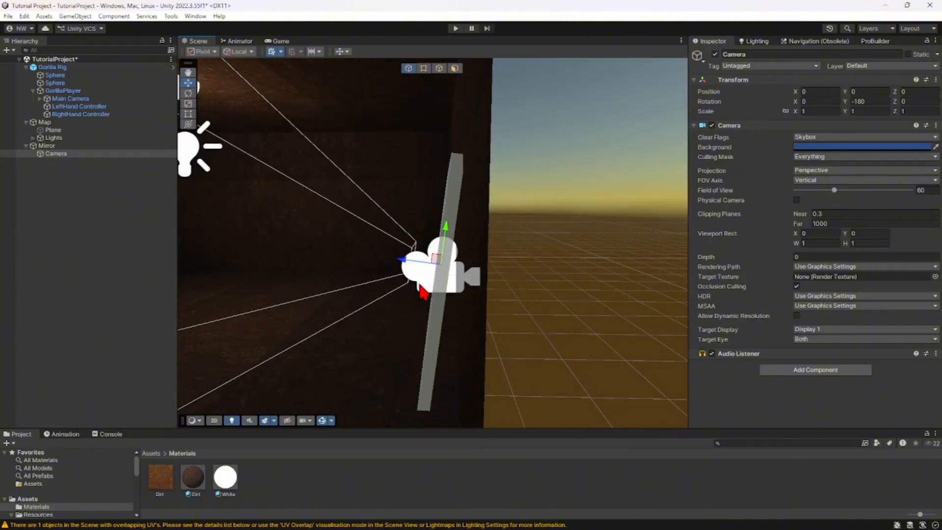
{"action": "left_click_drag", "start_coordinate": [417, 268], "coordinate": [495, 323]}
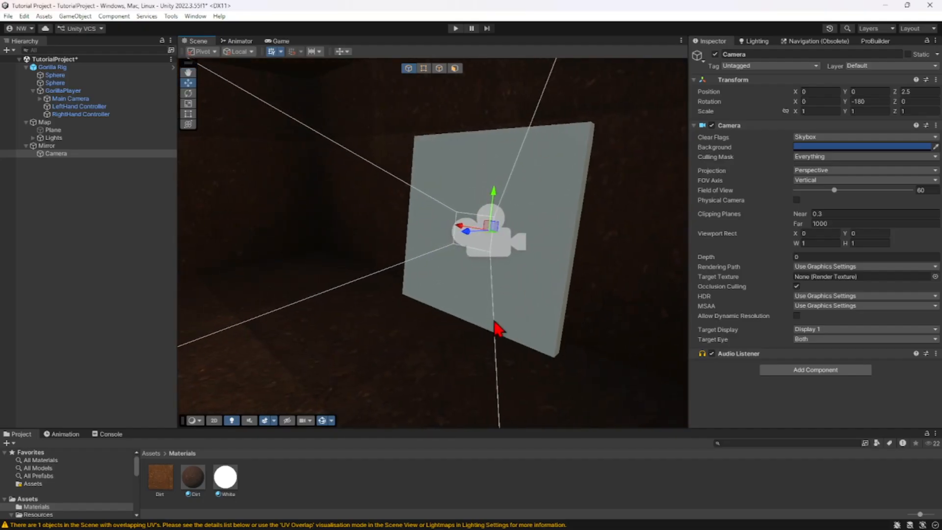
- Create a Render Texture named Mirror in the Materials folder
{"action": "right_click", "coordinate": [370, 476]}
{"action": "left_click_drag", "start_coordinate": [455, 246], "coordinate": [190, 199], "text": "alt"}
{"action": "left_click", "coordinate": [77, 155]}
{"action": "right_click_drag", "start_coordinate": [275, 196], "coordinate": [393, 228]}
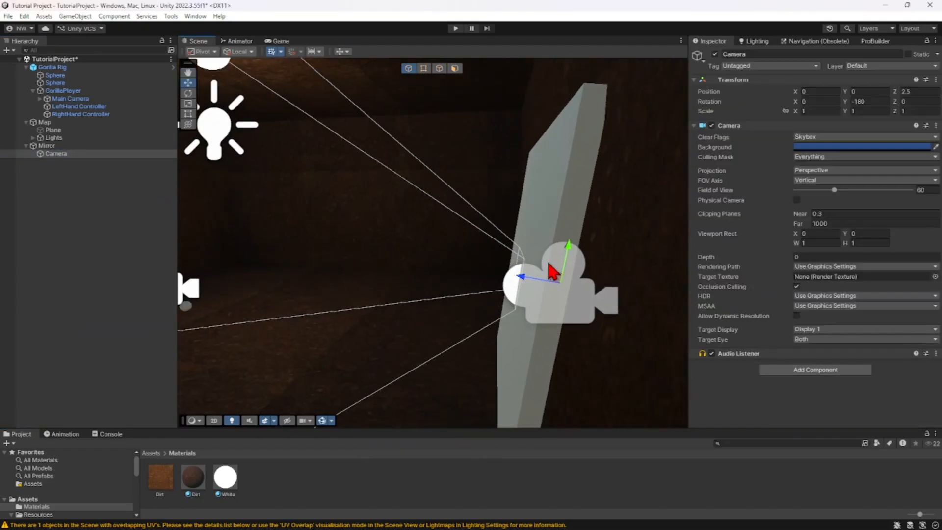
{"action": "mouse_move", "coordinate": [553, 269]}
{"action": "right_mouse_down"}
{"action": "mouse_move", "coordinate": [538, 259]}
{"action": "mouse_move", "coordinate": [551, 261]}
{"action": "right_mouse_up"}
{"action": "key", "text": "s"}
{"action": "left_click", "coordinate": [273, 478]}
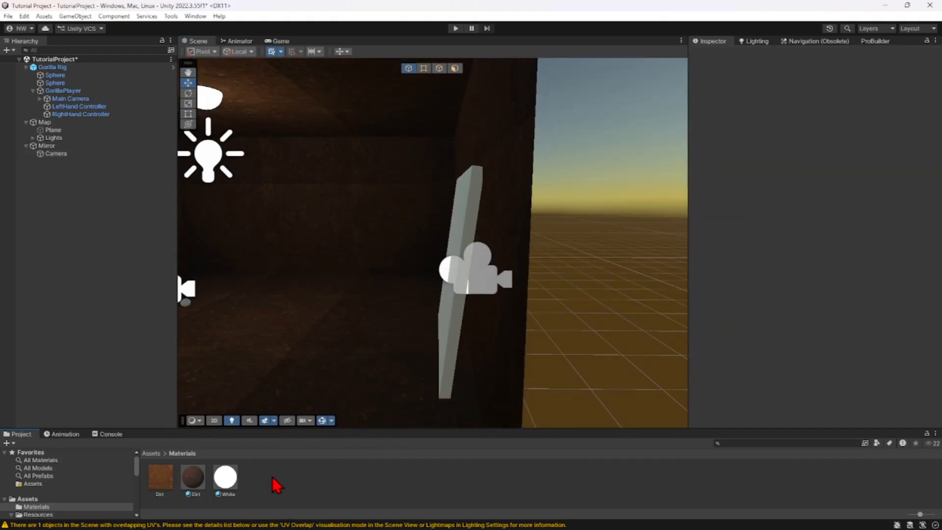
{"action": "right_click", "coordinate": [291, 478]}
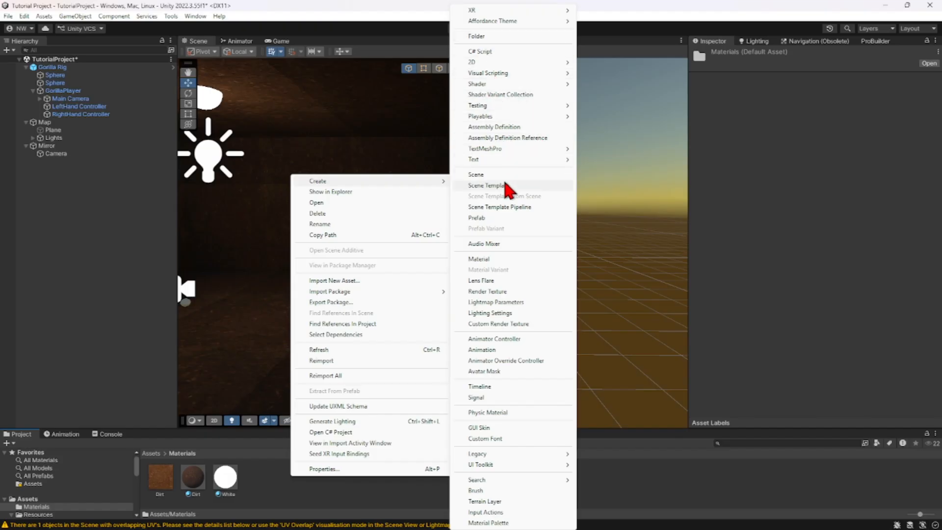
{"action": "left_click", "coordinate": [499, 289]}
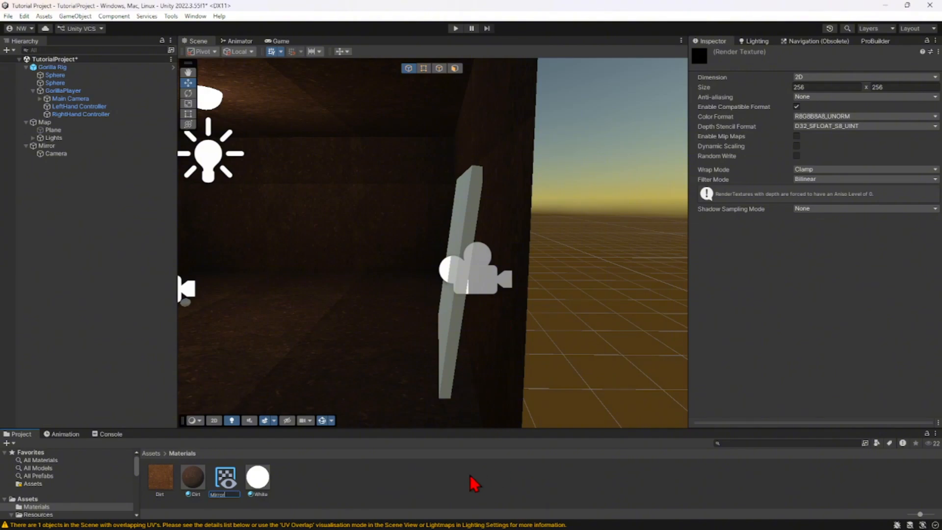
{"action": "key", "text": "Return"}
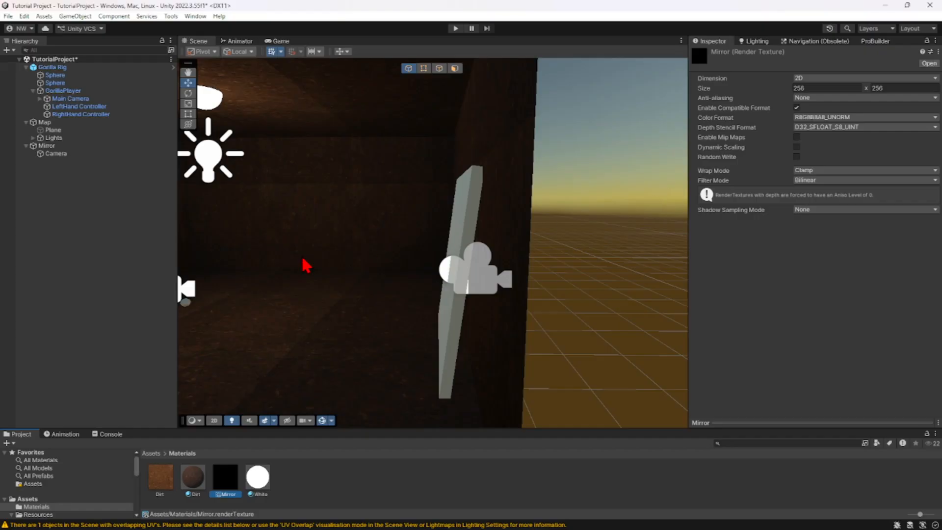
- Assign the Mirror render texture as the Camera's Target Texture and apply it to the Mirror panel's surface
{"action": "left_click", "coordinate": [93, 153]}
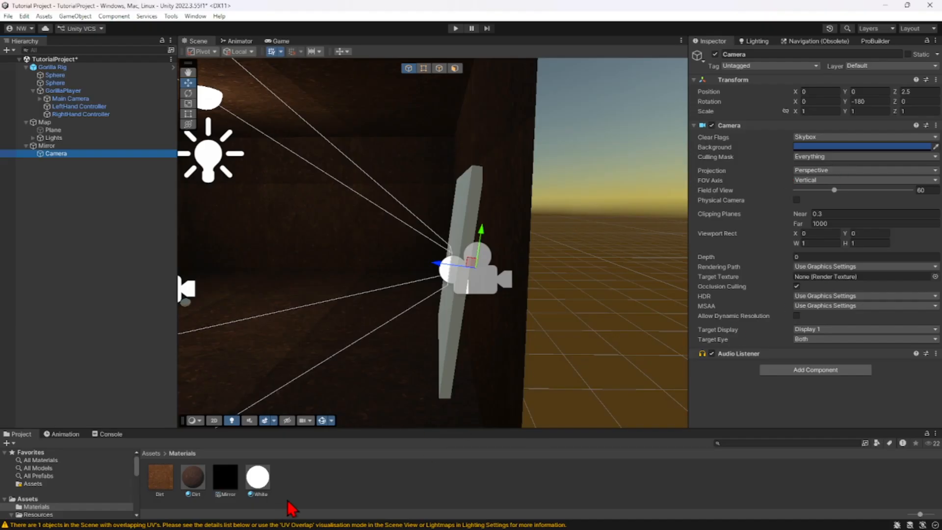
{"action": "left_click_drag", "start_coordinate": [225, 477], "coordinate": [819, 278]}
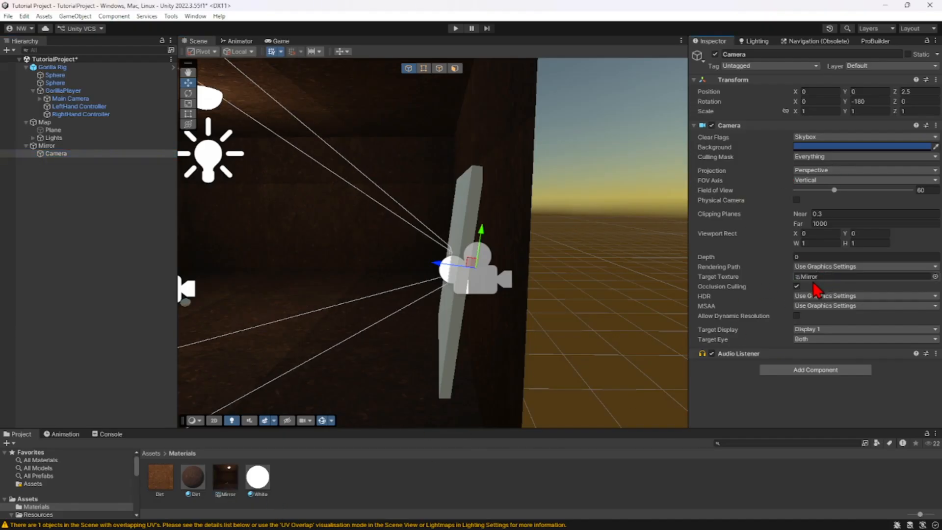
{"action": "right_click_drag", "start_coordinate": [275, 390], "coordinate": [407, 387]}
{"action": "key", "text": "a"}
{"action": "left_click_drag", "start_coordinate": [222, 482], "coordinate": [505, 354]}
{"action": "key", "text": "a"}
{"action": "key", "text": "w"}
{"action": "right_click_drag", "start_coordinate": [482, 357], "coordinate": [570, 358]}
{"action": "key", "text": "s"}
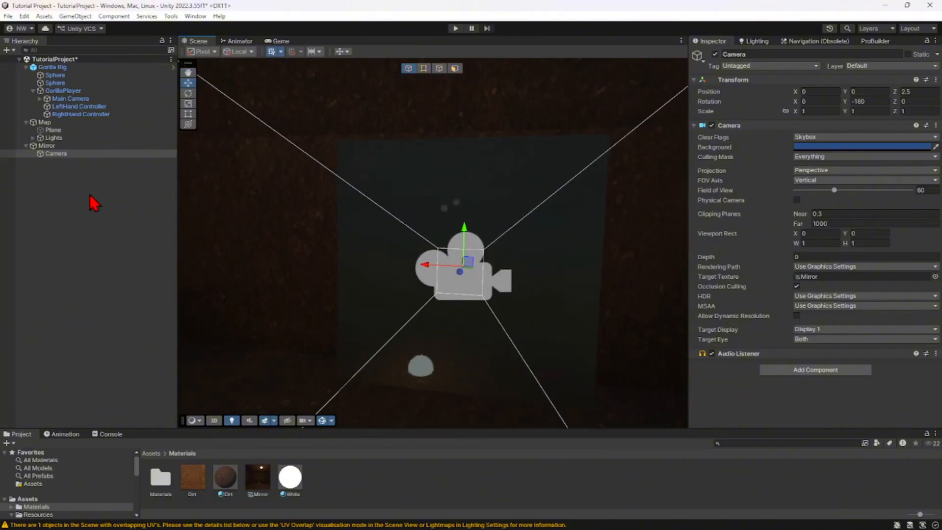
- Rotate the Mirror panel -180 degrees on its Z axis
{"action": "left_click", "coordinate": [51, 145]}
{"action": "key", "text": "f"}
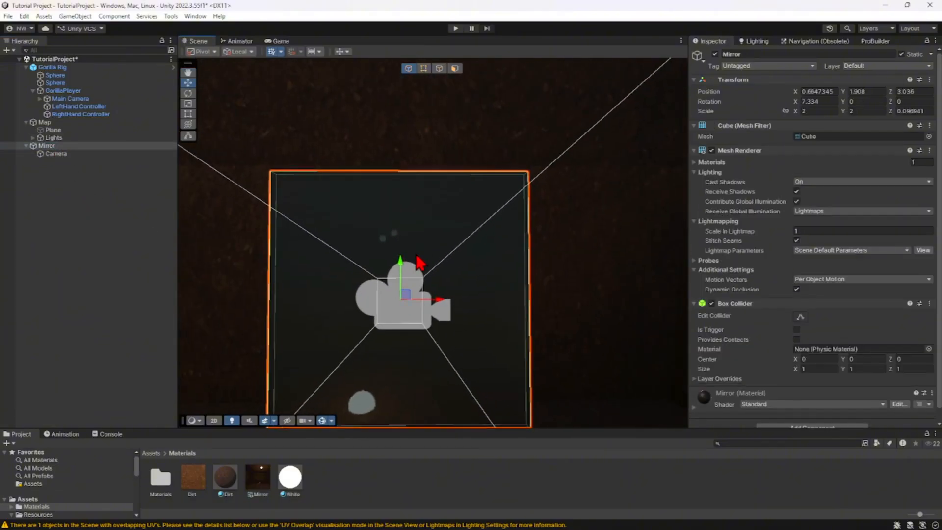
{"action": "left_click", "coordinate": [188, 94]}
{"action": "left_click_drag", "start_coordinate": [431, 267], "coordinate": [647, 370]}
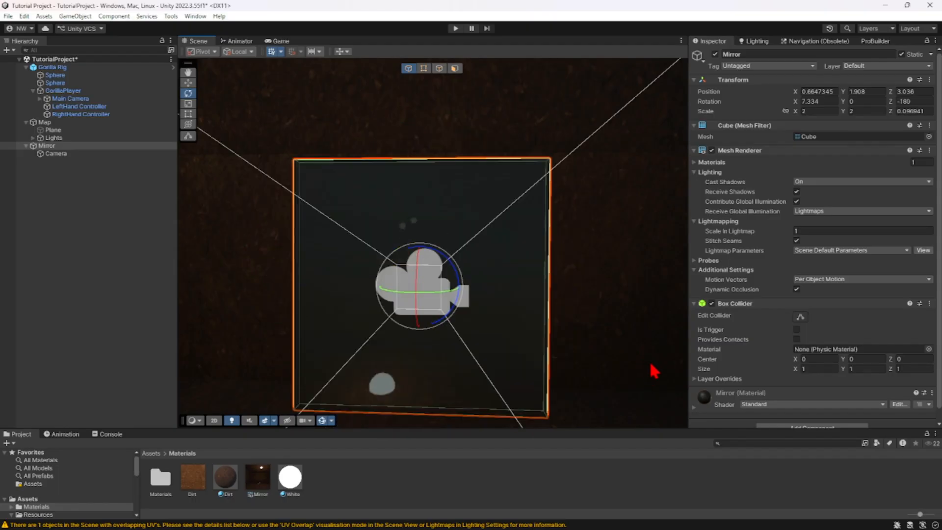
{"action": "left_click_drag", "start_coordinate": [591, 295], "coordinate": [449, 295], "text": "alt"}
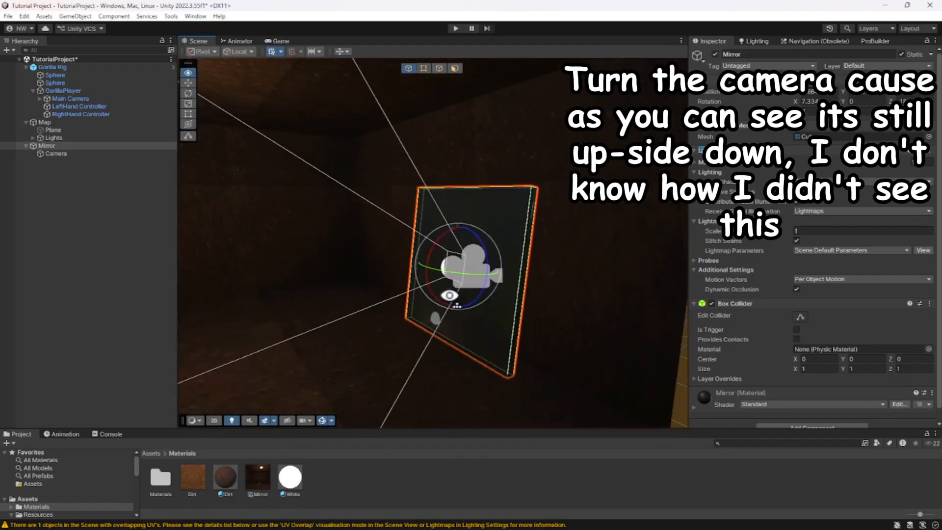
- Examine the mirror's image and the room's light with the scene gizmos on and off, and leave the gizmos hidden
{"action": "right_click_drag", "start_coordinate": [449, 295], "coordinate": [368, 301]}
{"action": "left_click", "coordinate": [440, 483]}
{"action": "right_click_drag", "start_coordinate": [388, 346], "coordinate": [534, 380]}
{"action": "left_click", "coordinate": [325, 421]}
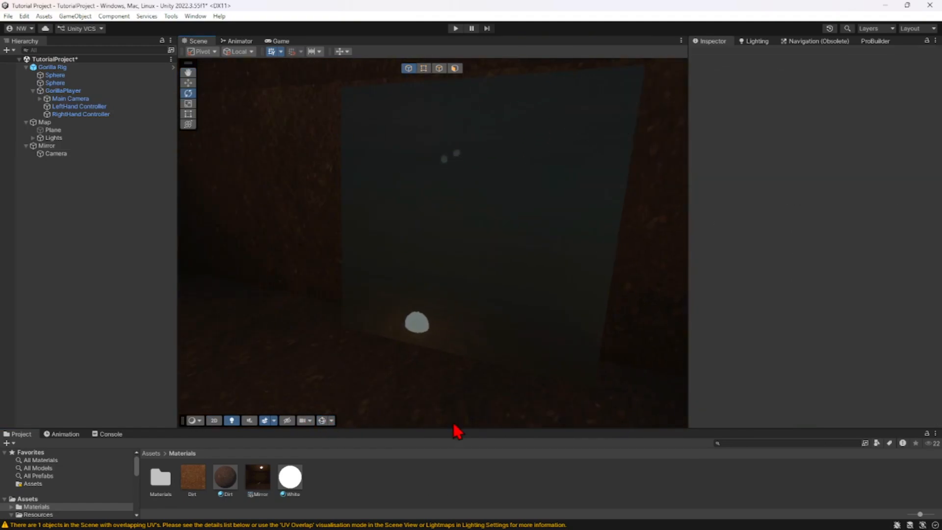
{"action": "key", "text": "s"}
{"action": "right_click_drag", "start_coordinate": [459, 395], "coordinate": [458, 372]}
{"action": "left_click", "coordinate": [324, 423]}
{"action": "left_click", "coordinate": [325, 423]}
{"action": "left_click", "coordinate": [324, 423]}
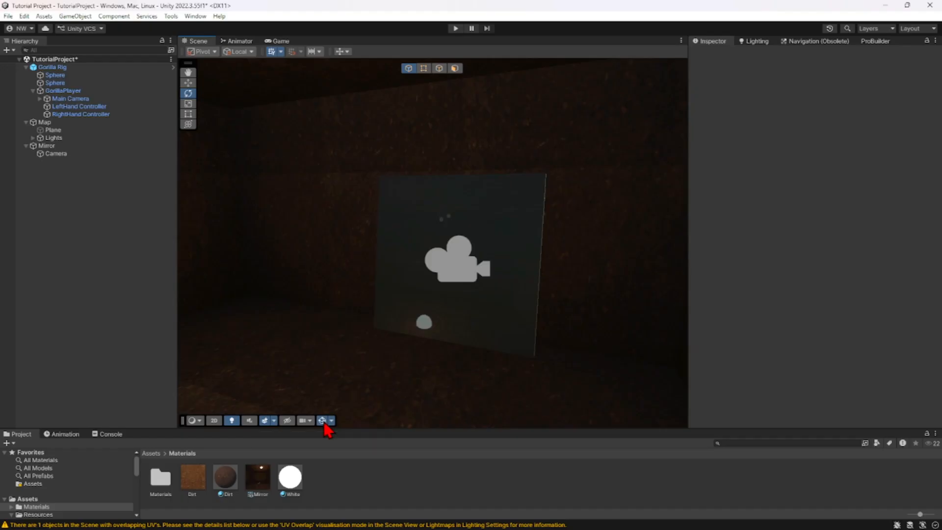
{"action": "left_click", "coordinate": [325, 423]}
{"action": "left_click", "coordinate": [324, 423]}
{"action": "left_click", "coordinate": [324, 423]}
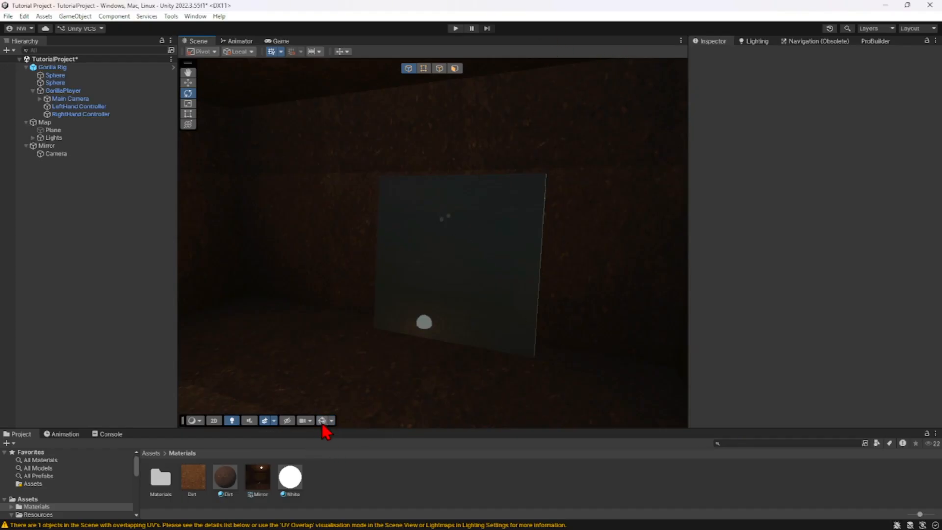
{"action": "left_click", "coordinate": [323, 421]}
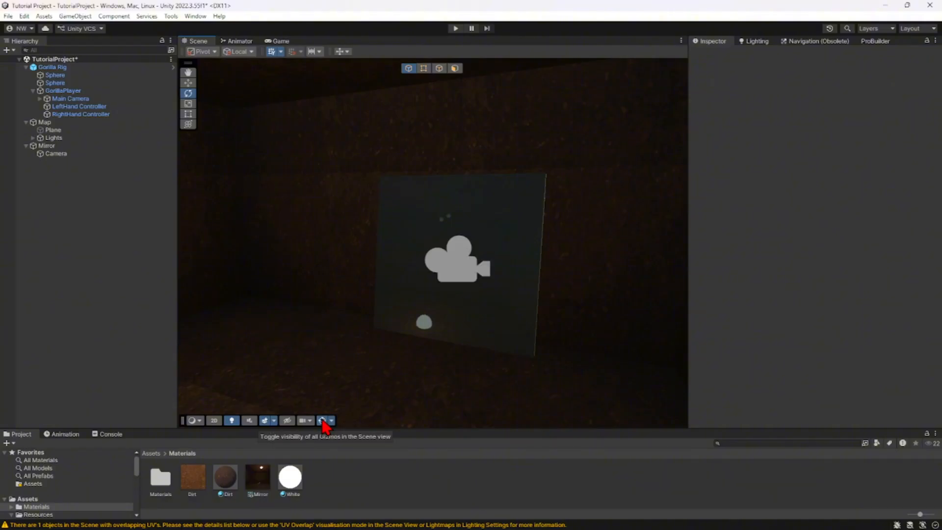
{"action": "left_click", "coordinate": [324, 423]}
{"action": "left_click", "coordinate": [324, 423]}
{"action": "left_click", "coordinate": [324, 423]}
{"action": "left_click", "coordinate": [324, 423]}
{"action": "right_click_drag", "start_coordinate": [325, 423], "coordinate": [347, 251]}
{"action": "left_click", "coordinate": [324, 421]}
{"action": "left_click", "coordinate": [324, 421]}
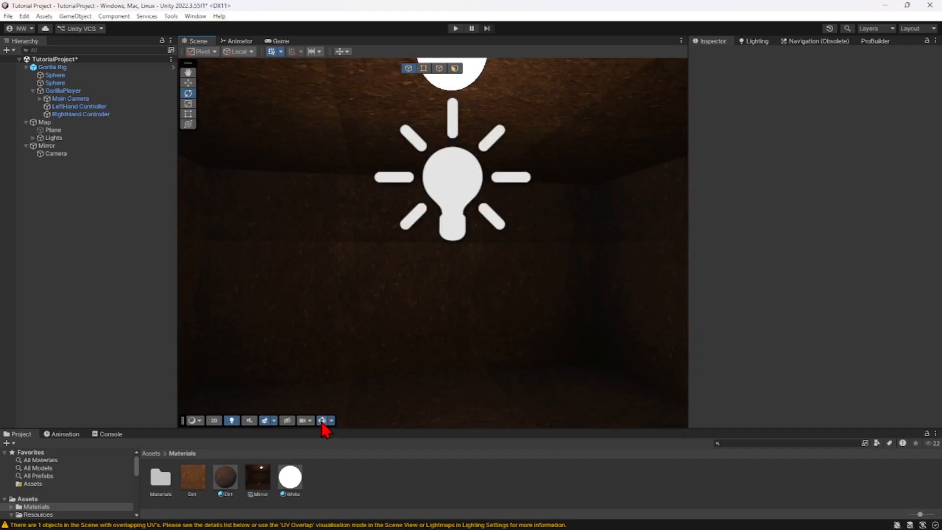
{"action": "right_click_drag", "start_coordinate": [326, 407], "coordinate": [482, 252]}
- Slide the Mirror sideways along the wall and make it a child of the Map object
{"action": "left_click", "coordinate": [482, 252]}
{"action": "right_click_drag", "start_coordinate": [216, 194], "coordinate": [206, 182]}
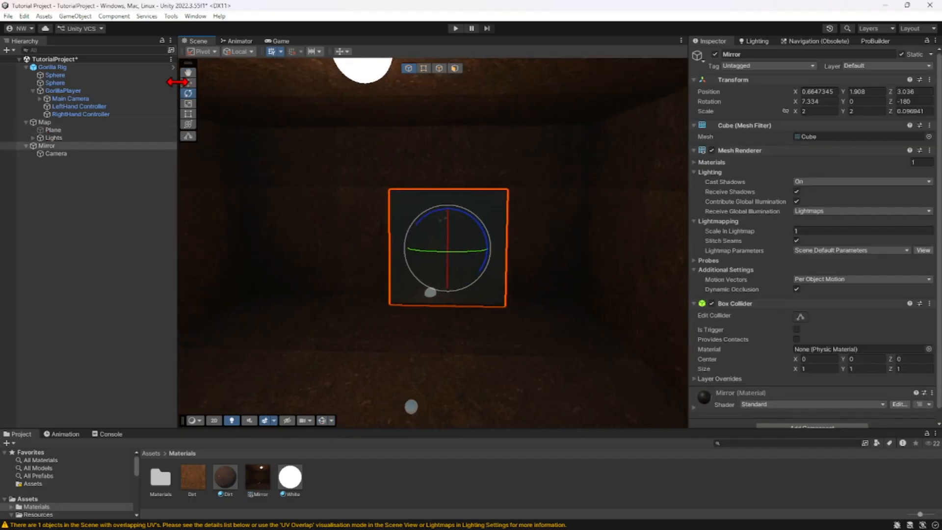
{"action": "left_click", "coordinate": [188, 83]}
{"action": "left_click_drag", "start_coordinate": [421, 250], "coordinate": [371, 250]}
{"action": "left_click", "coordinate": [146, 257]}
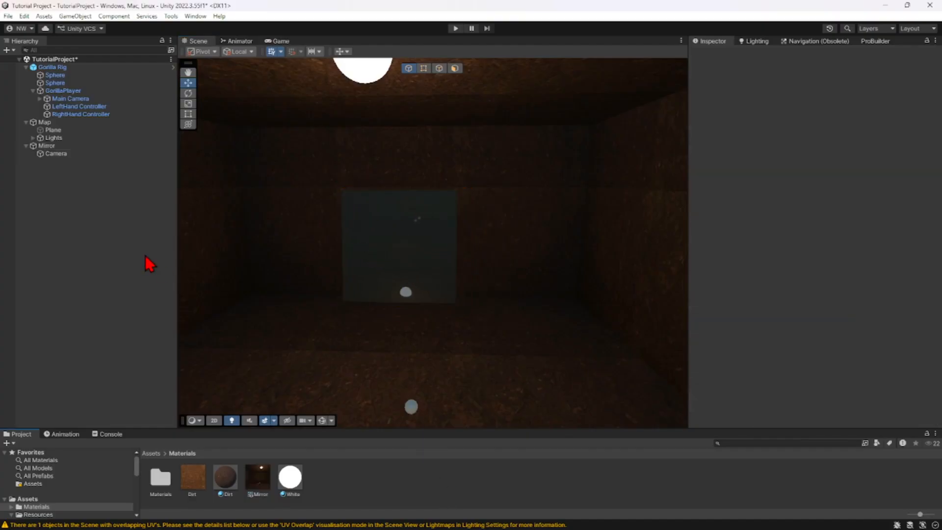
{"action": "left_click_drag", "start_coordinate": [53, 146], "coordinate": [57, 124]}
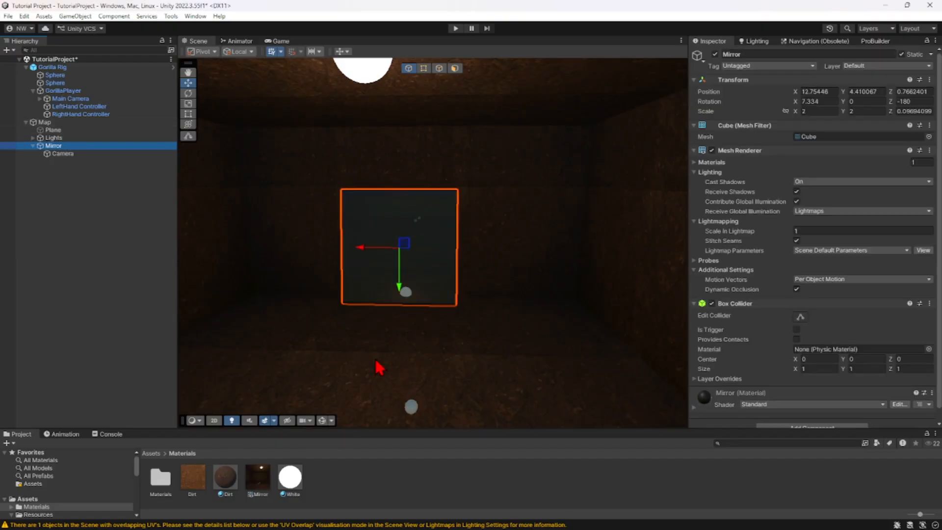
{"action": "left_click", "coordinate": [451, 490]}
- Mark the Lights group as Static
{"action": "right_click_drag", "start_coordinate": [464, 350], "coordinate": [491, 245]}
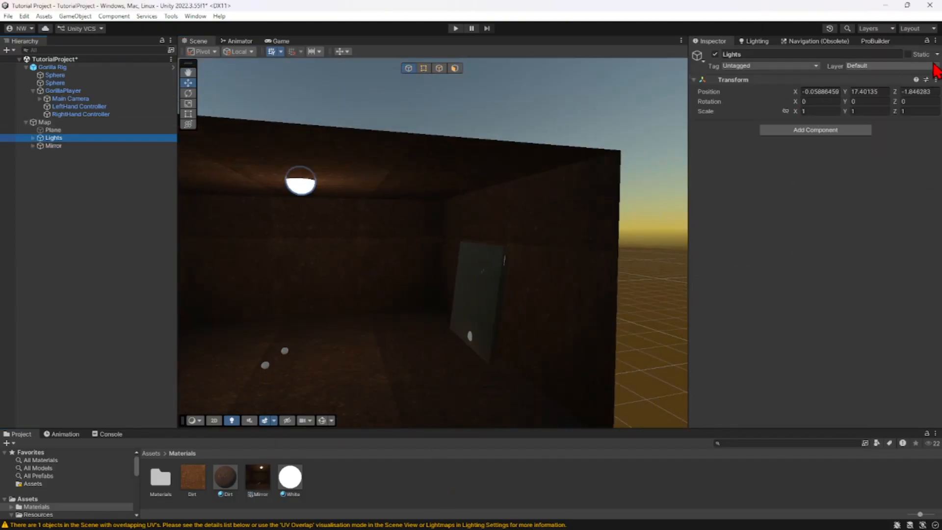
{"action": "left_click", "coordinate": [910, 55]}
{"action": "left_click", "coordinate": [450, 288]}
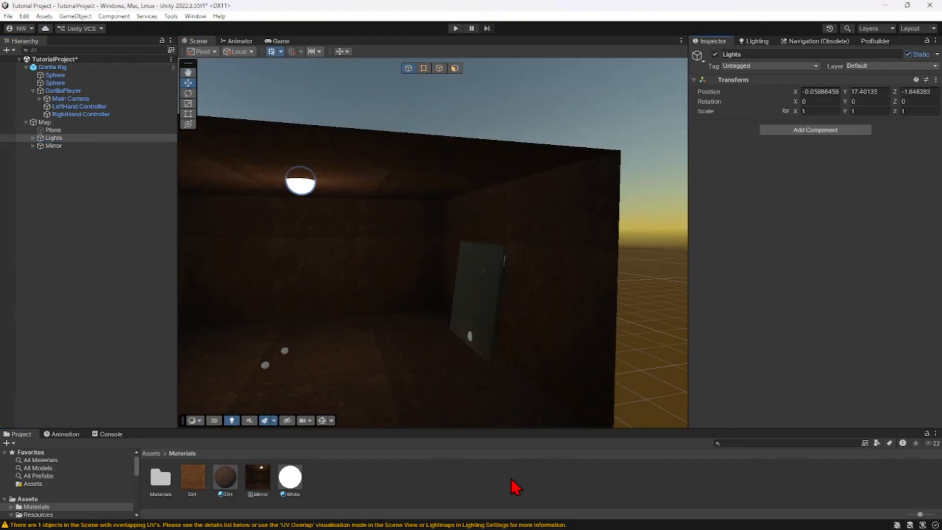
{"action": "left_click", "coordinate": [517, 486]}
{"action": "right_click_drag", "start_coordinate": [491, 353], "coordinate": [513, 360]}
{"action": "key", "text": "s"}
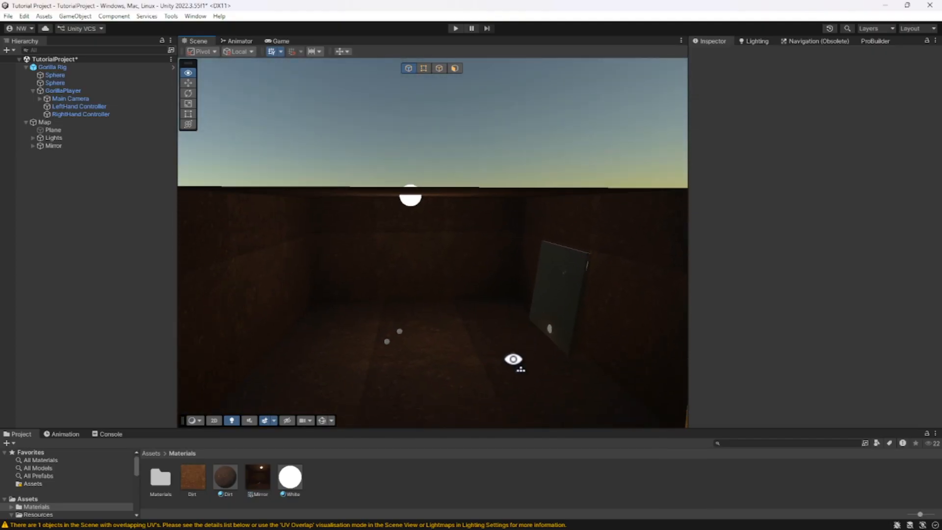